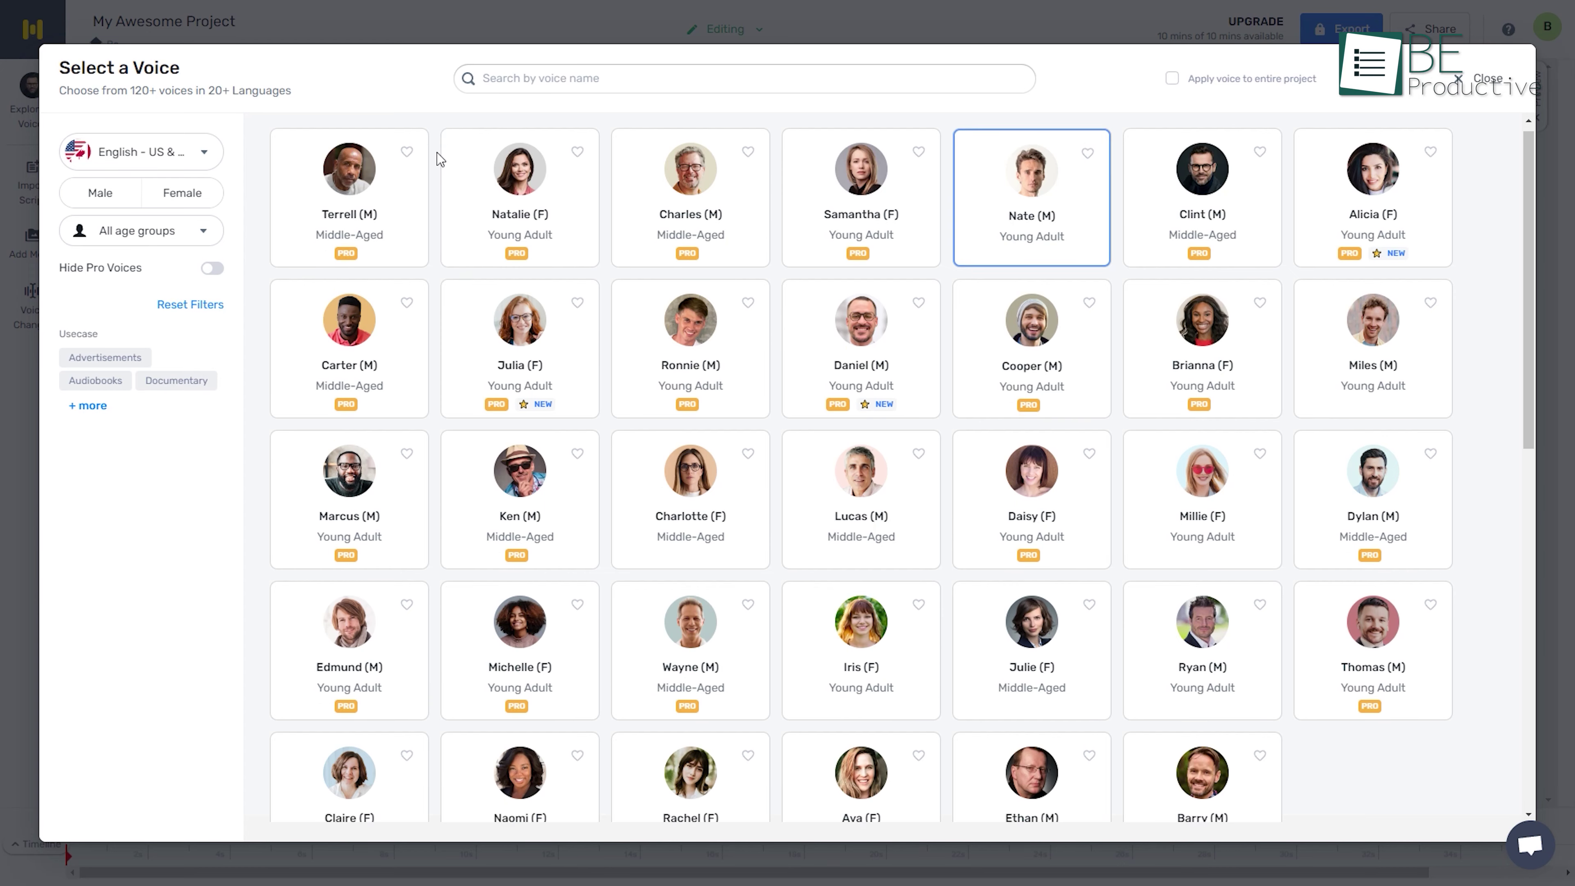
# Filter the voice list to Female, Middle Aged, American accent, and glance at the language list.
pyautogui.scroll(-3, 436, 161)
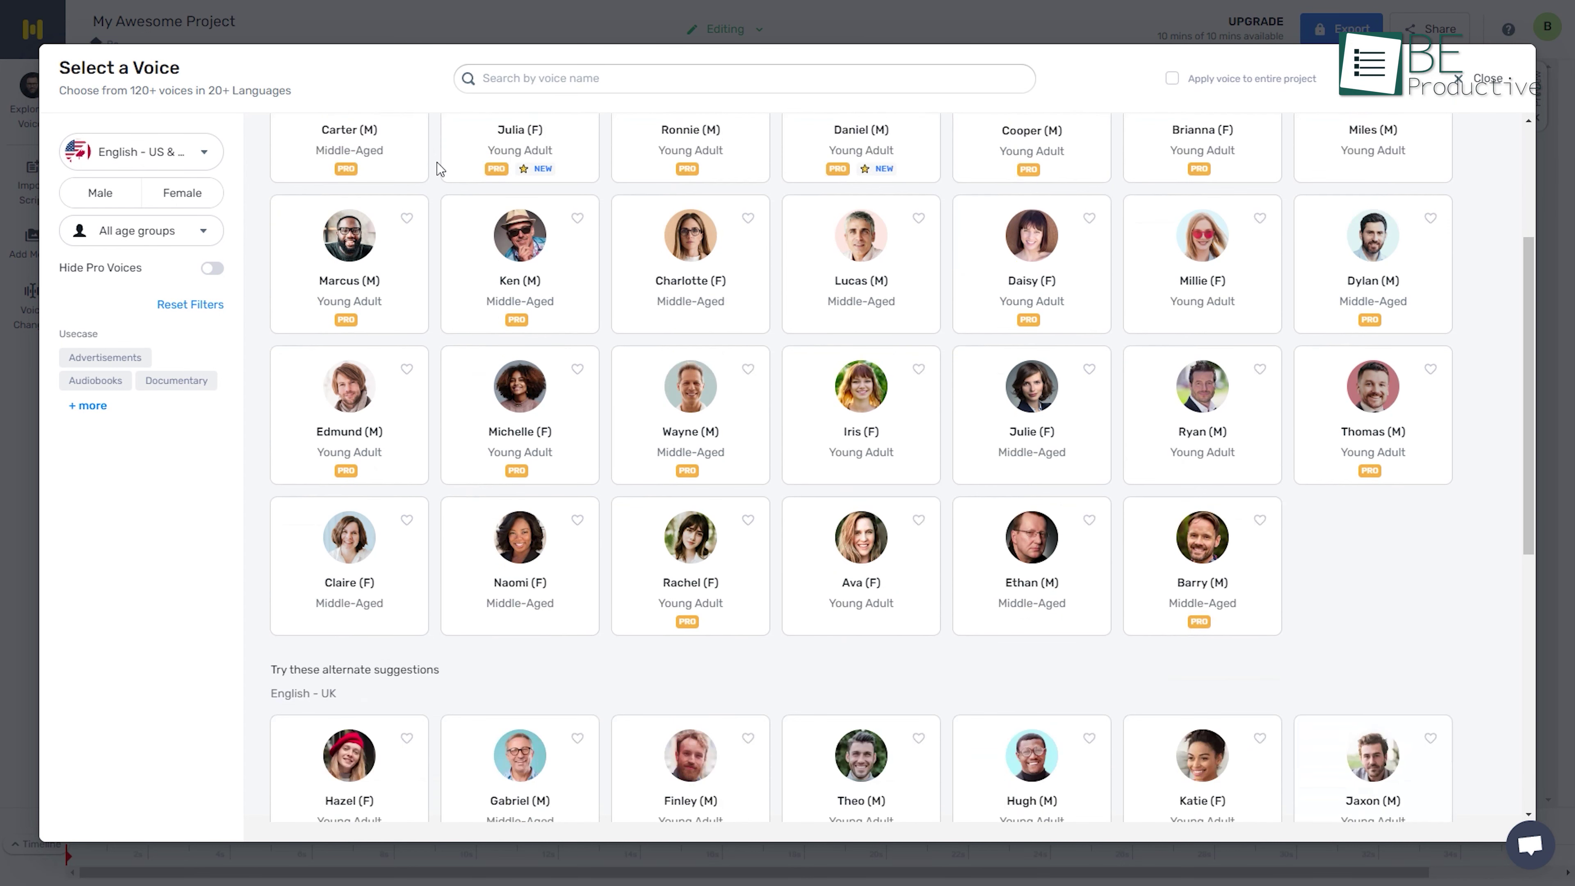
pyautogui.scroll(-3, 439, 167)
pyautogui.scroll(-3, 437, 162)
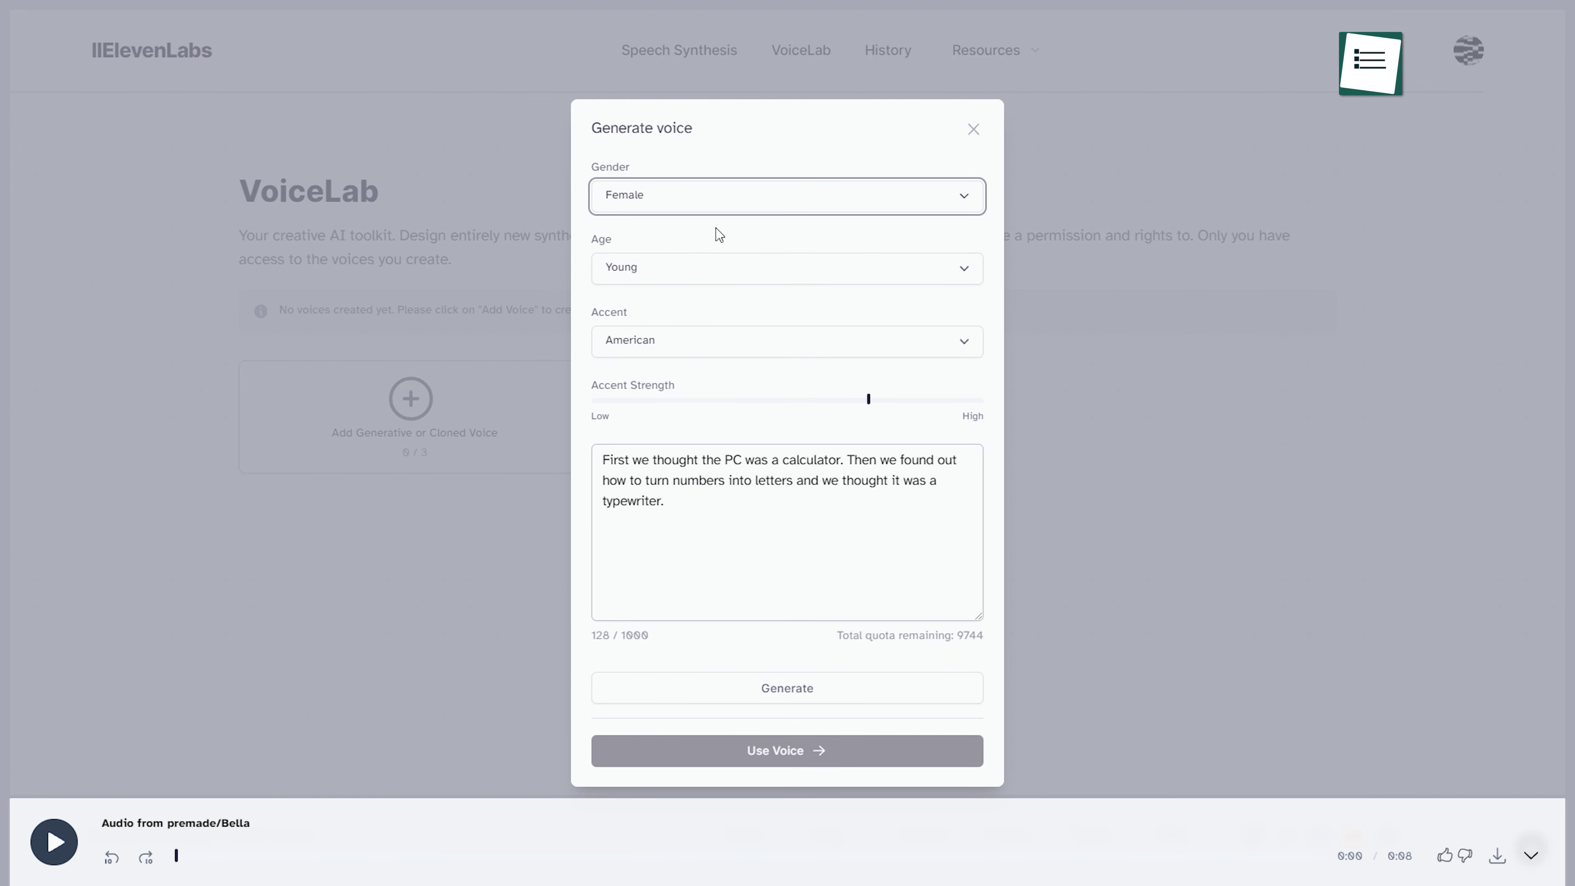
pyautogui.click(727, 207)
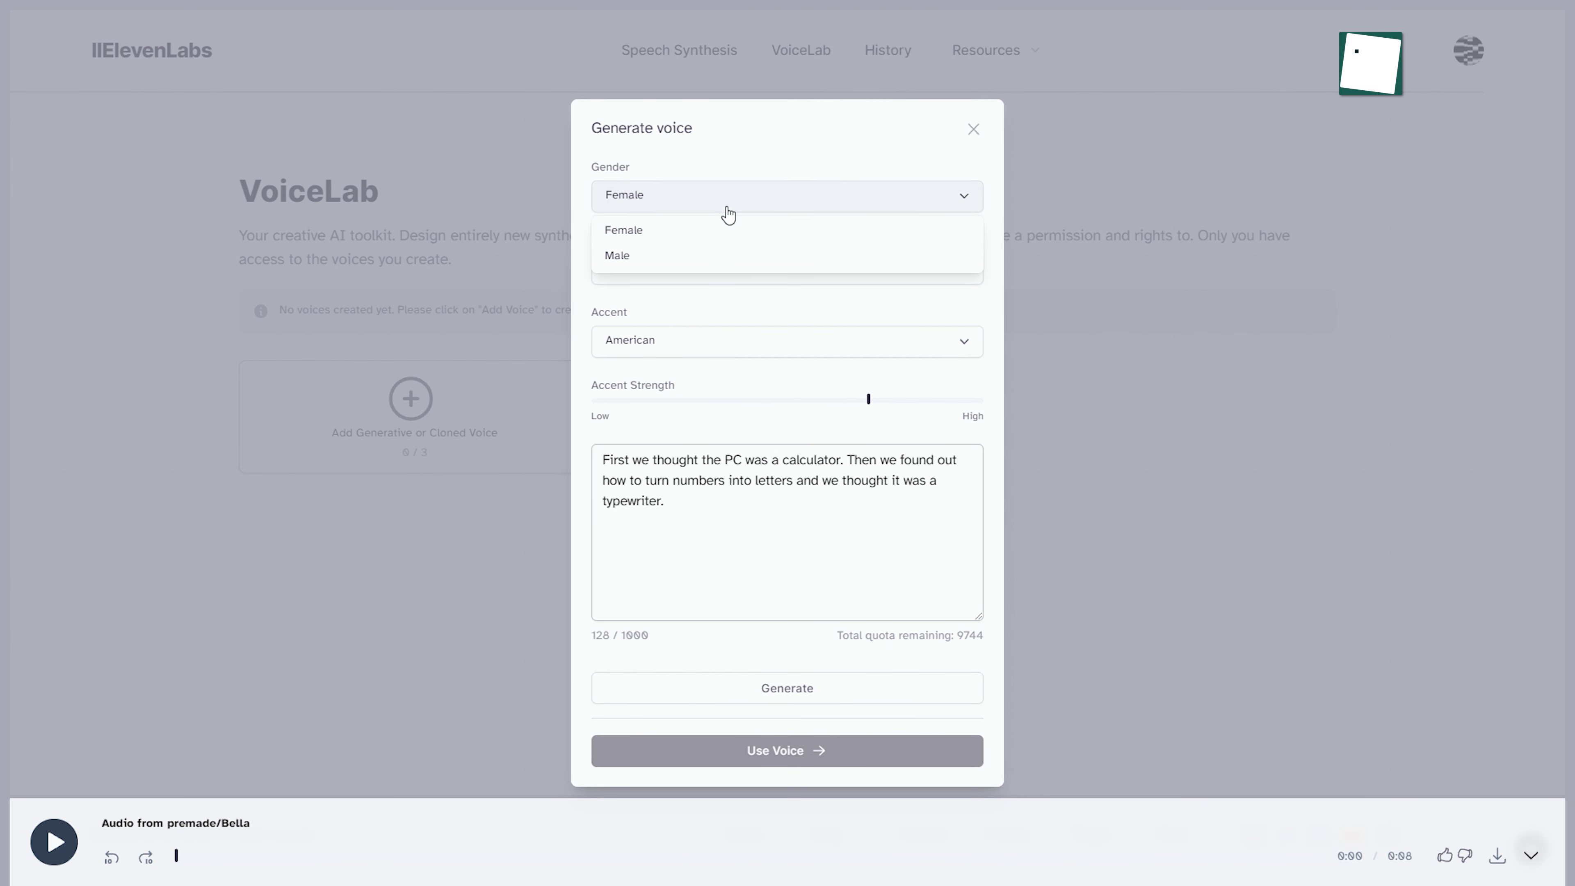
pyautogui.click(705, 233)
pyautogui.click(706, 265)
pyautogui.click(675, 328)
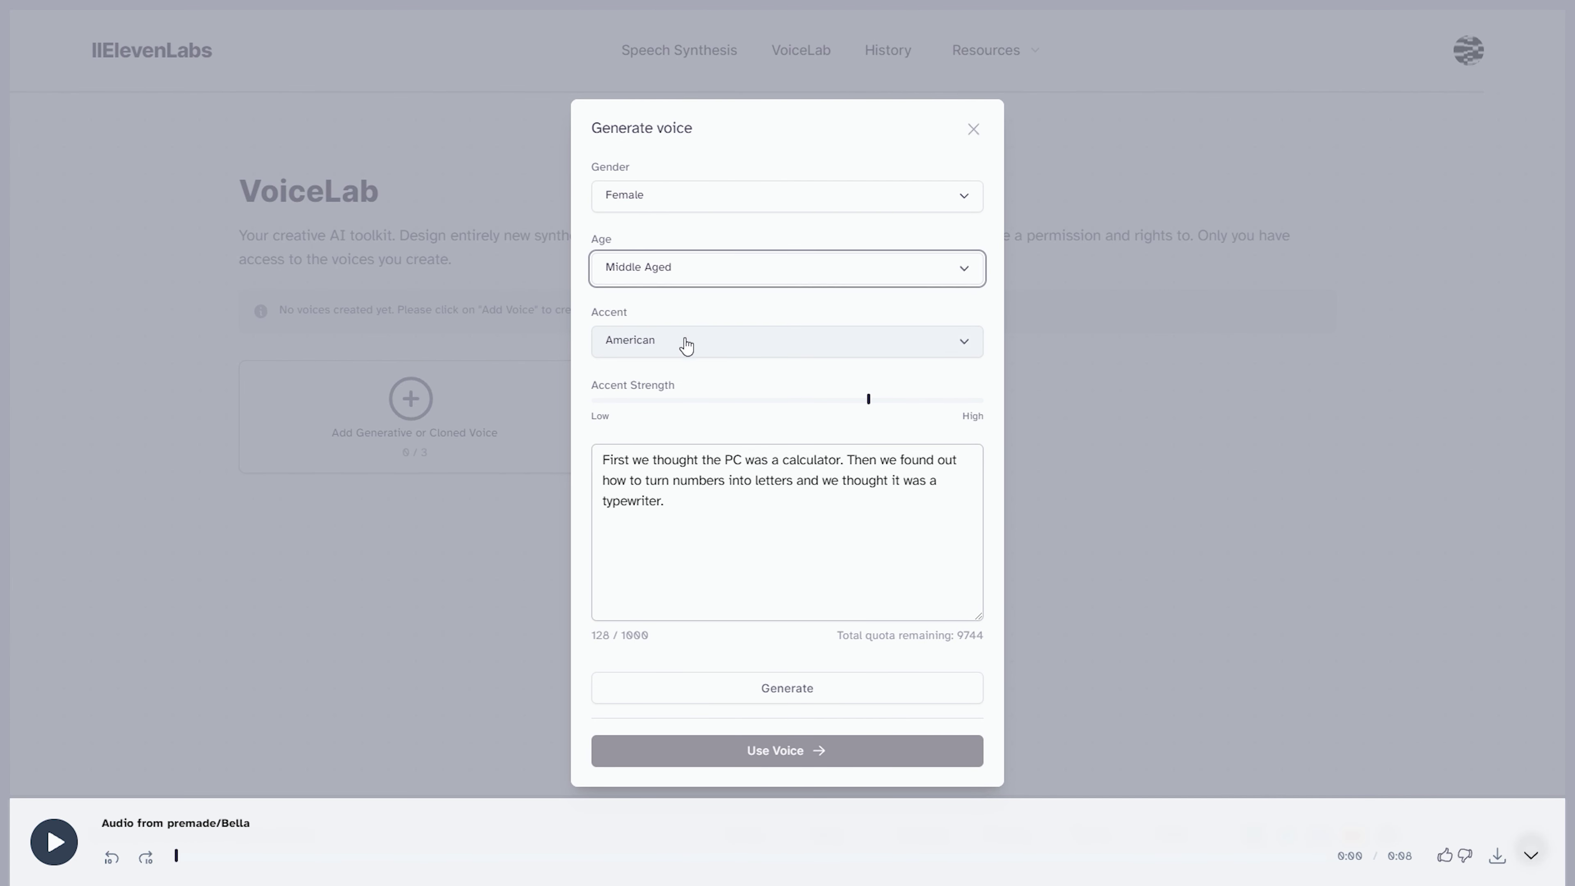
pyautogui.click(700, 348)
pyautogui.click(651, 376)
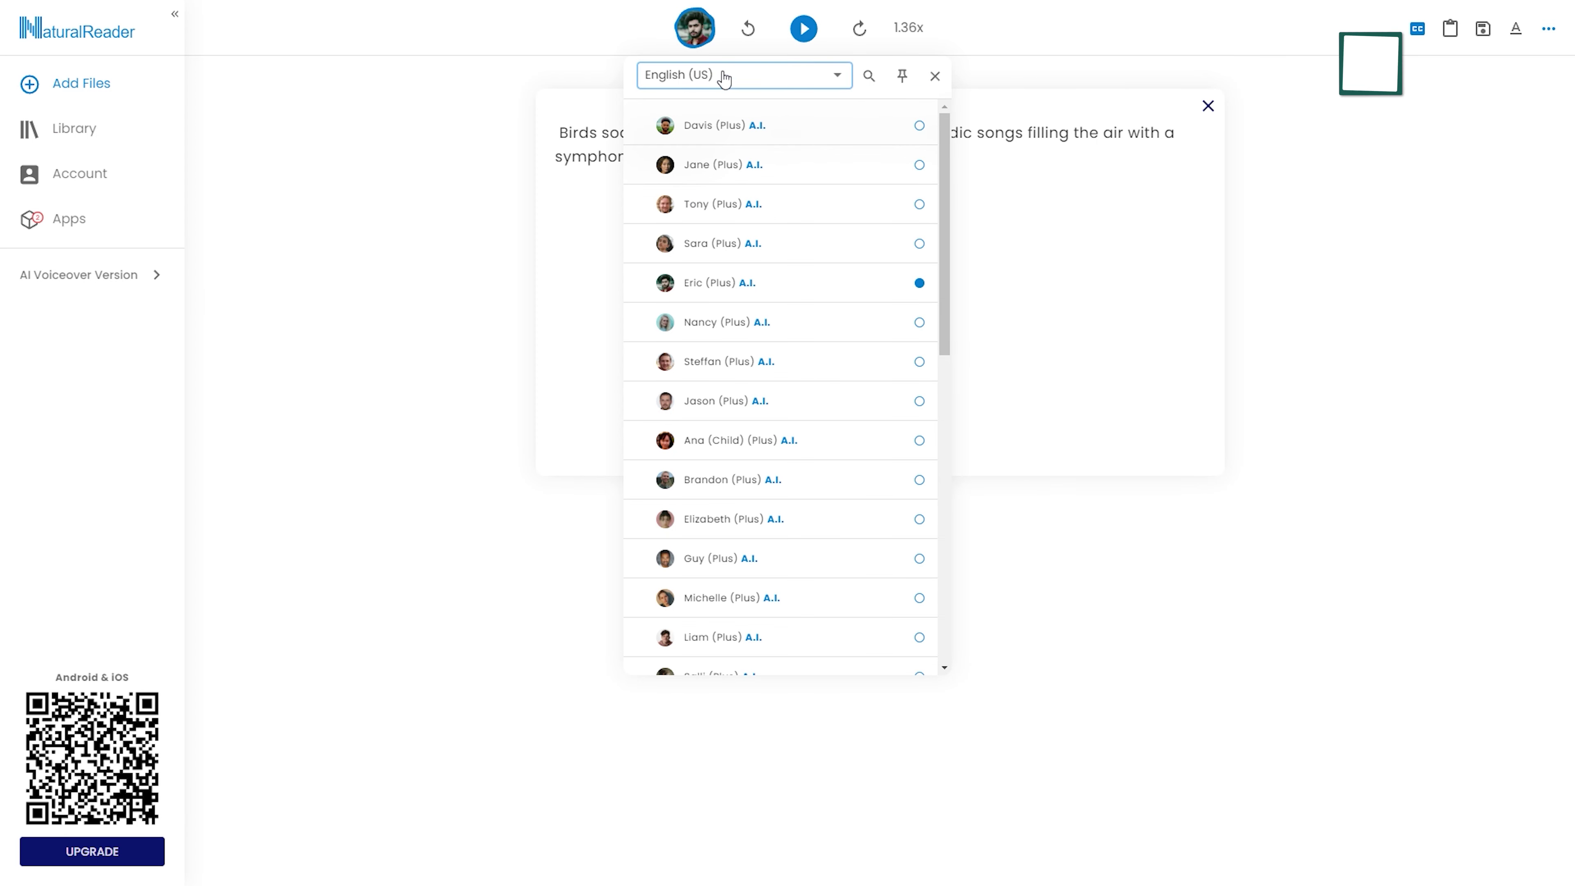
pyautogui.click(723, 73)
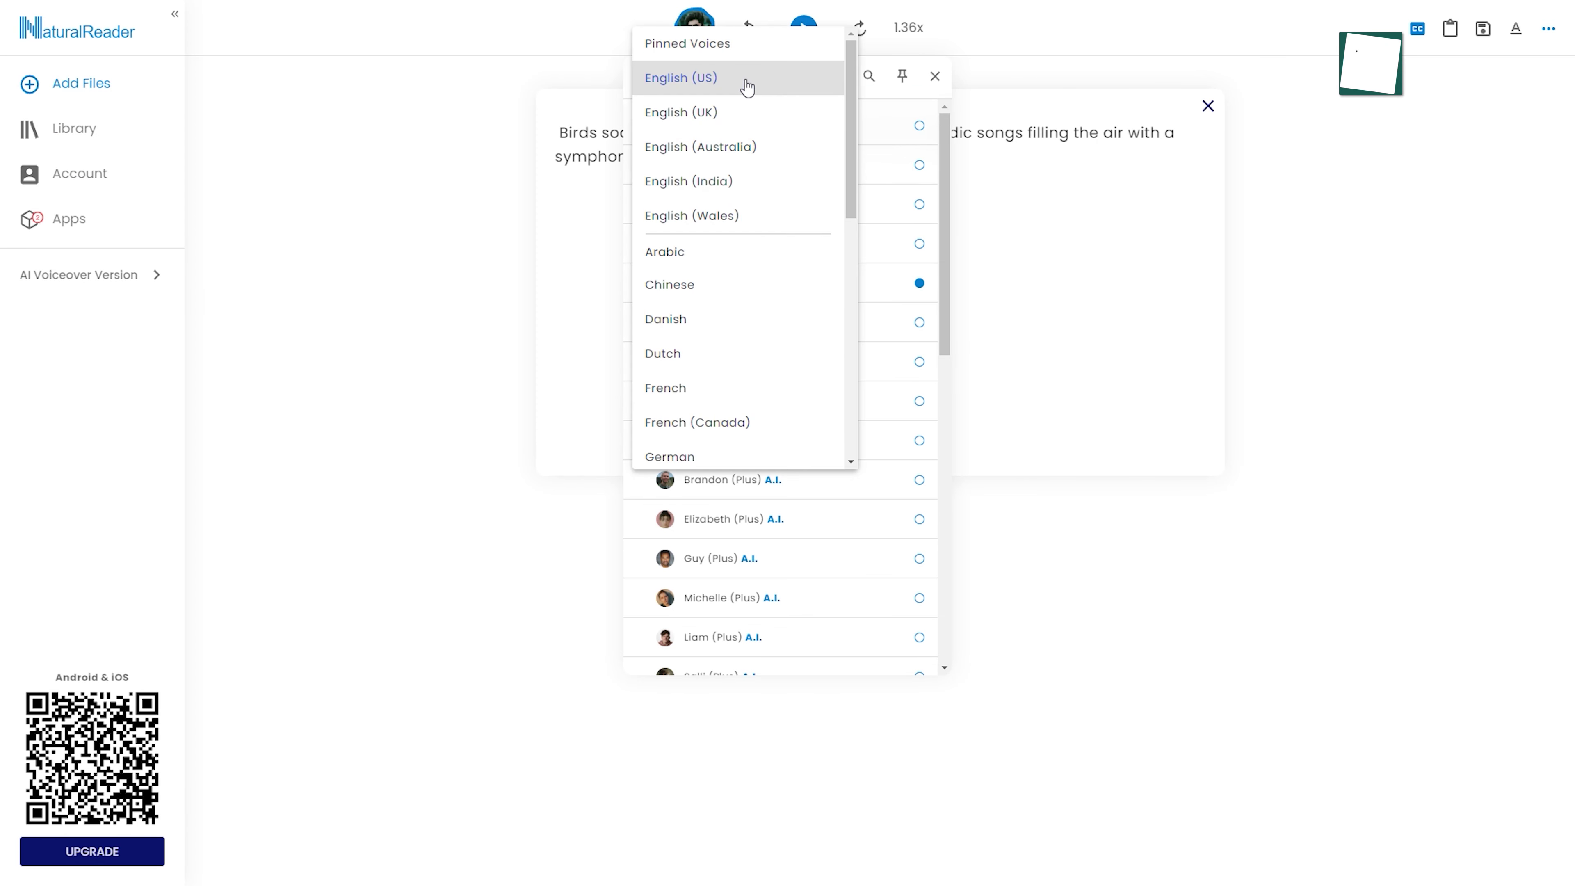
pyautogui.click(207, 173)
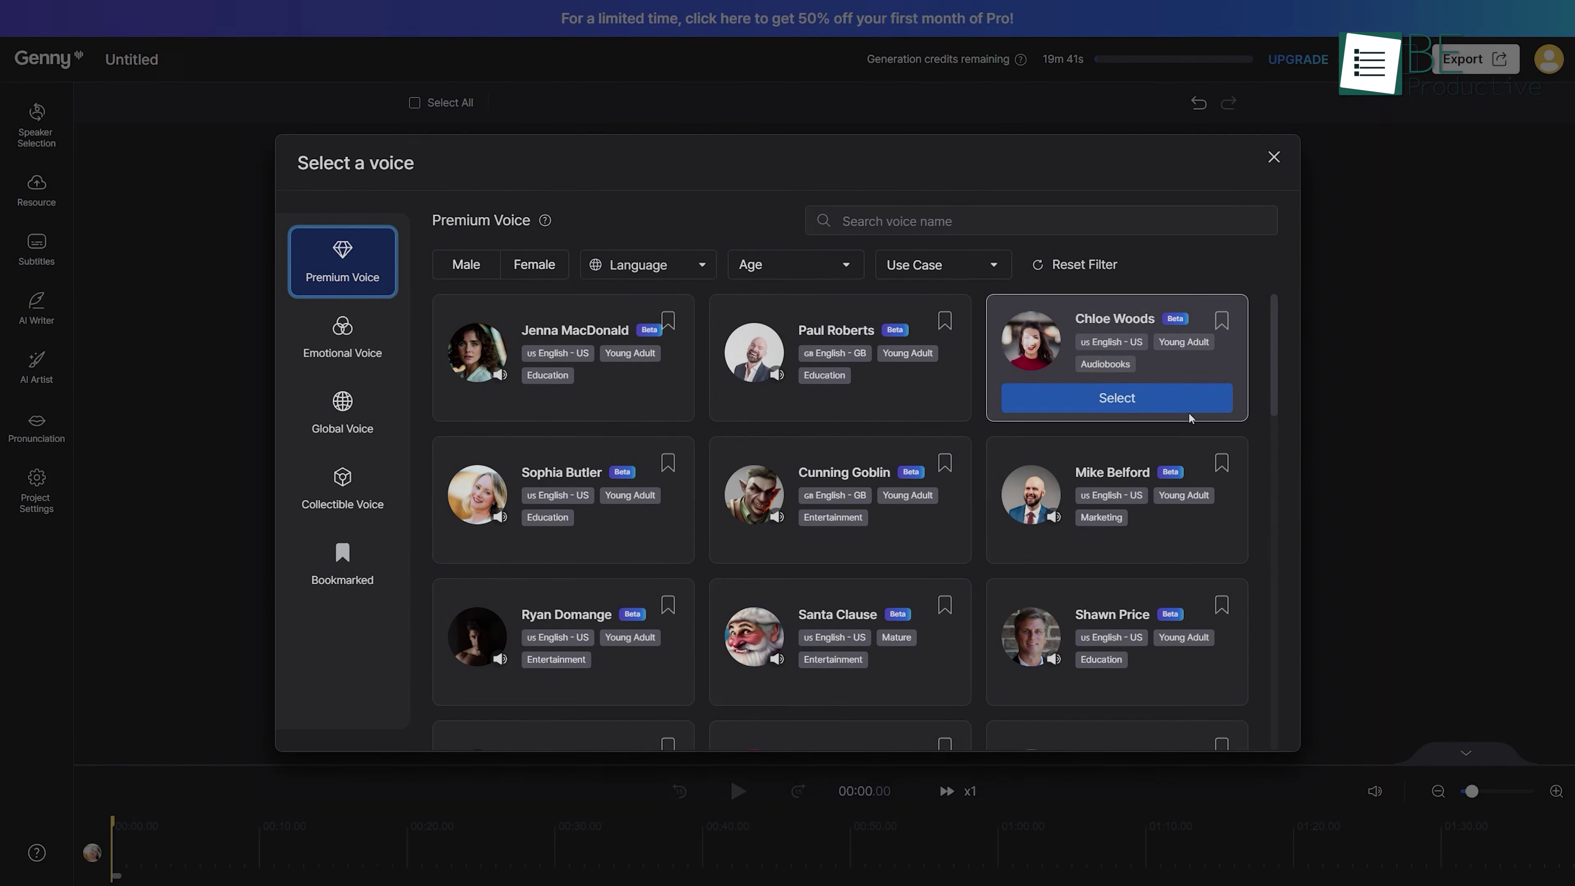
# Browse the Premium and Emotional voices and view Kim Baker's emotion style choices.
pyautogui.scroll(-5, 1189, 412)
pyautogui.scroll(-3, 1200, 452)
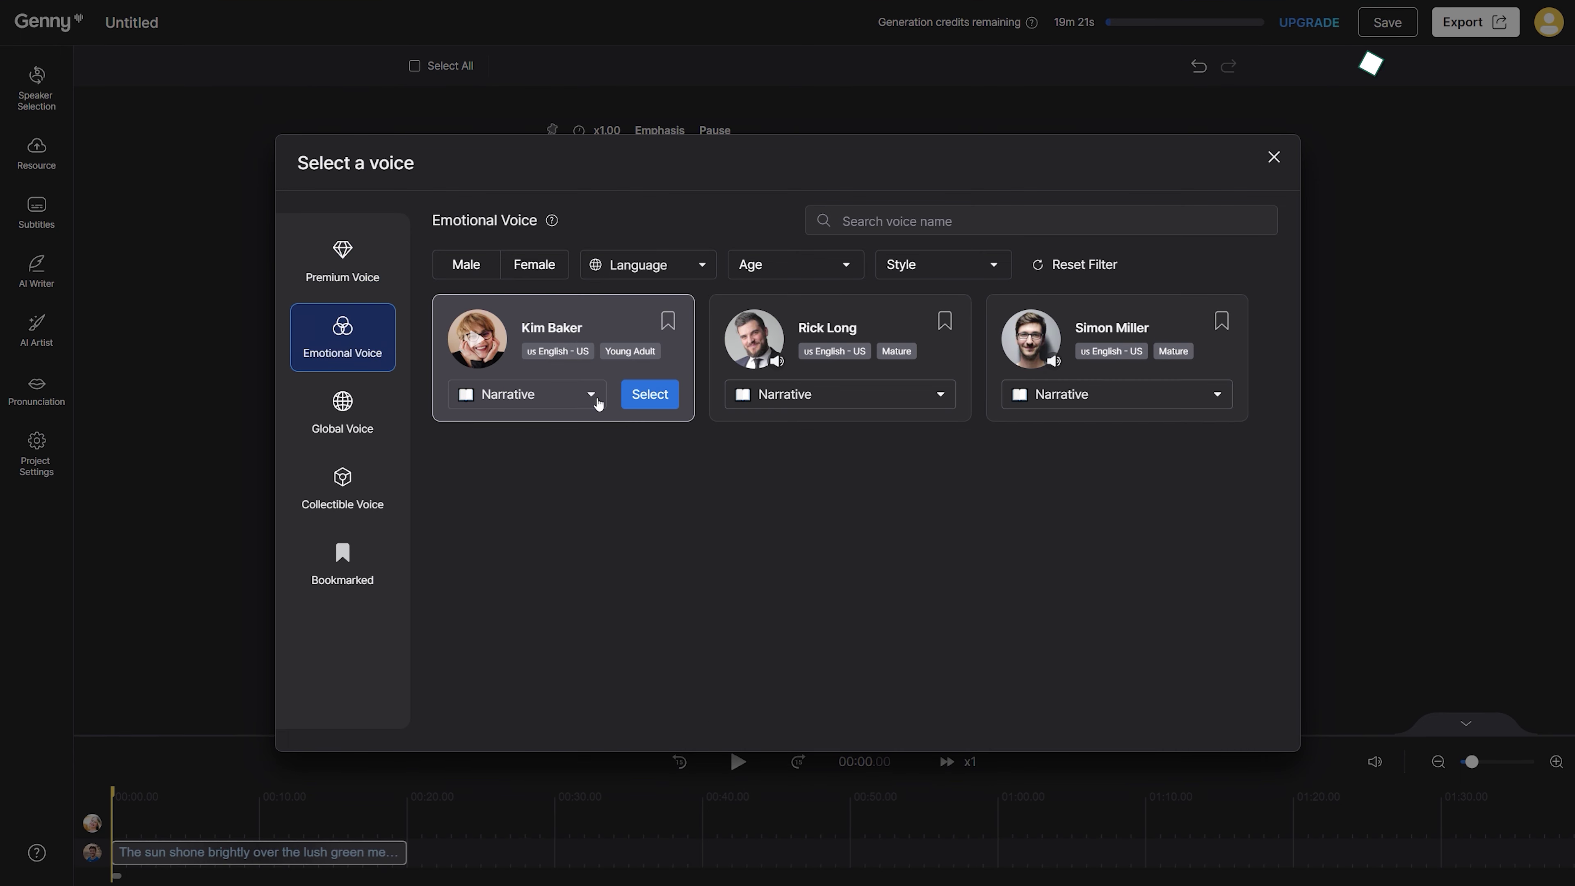
pyautogui.click(595, 399)
pyautogui.scroll(-5, 588, 457)
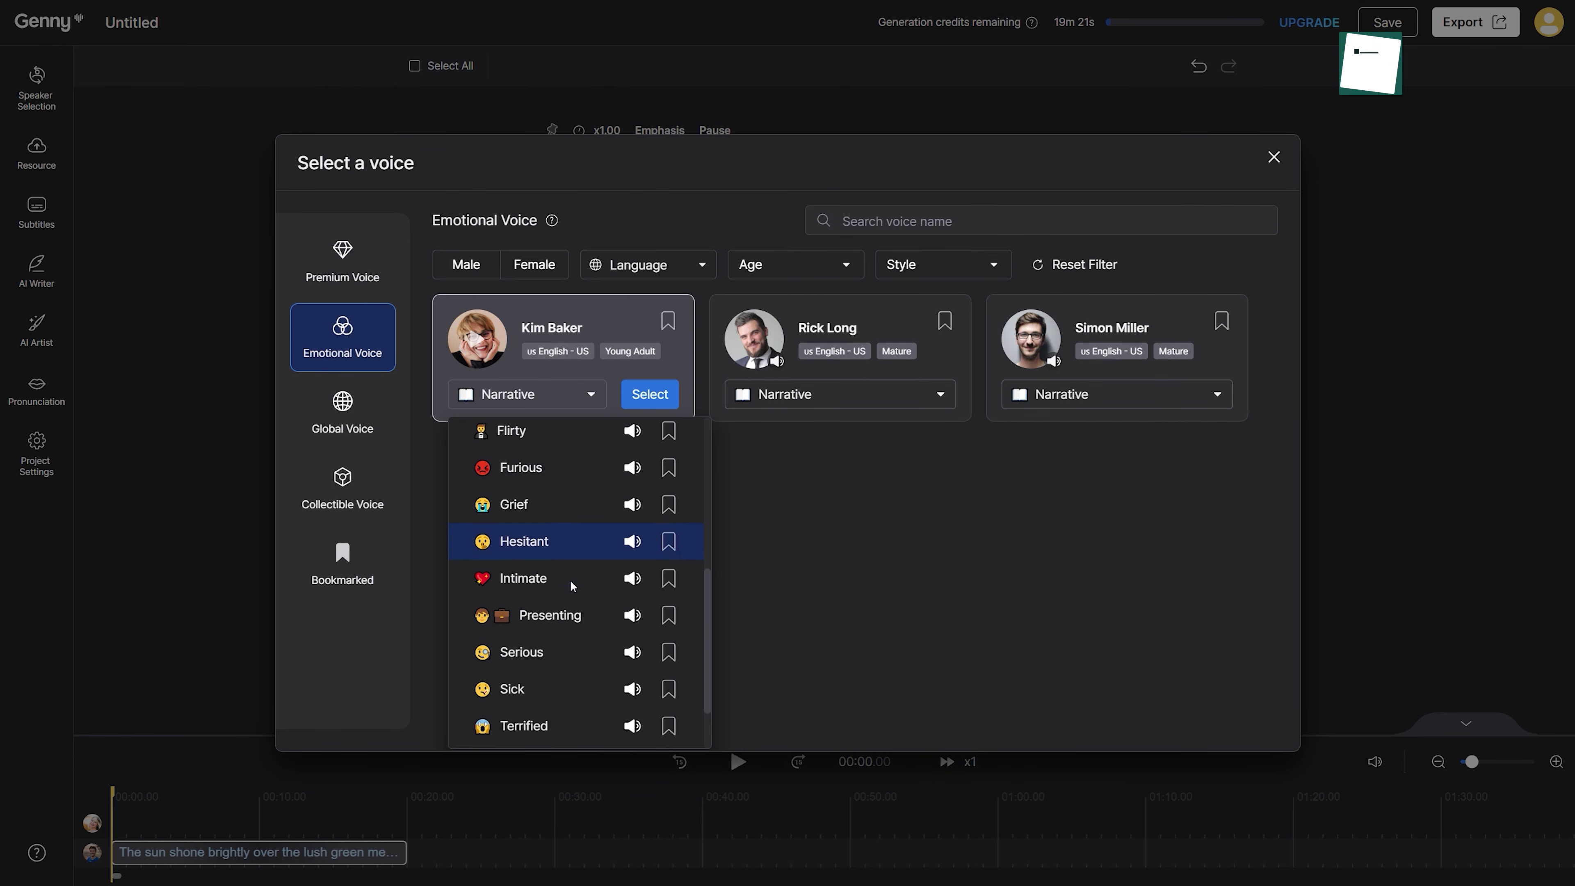
pyautogui.scroll(-1, 570, 580)
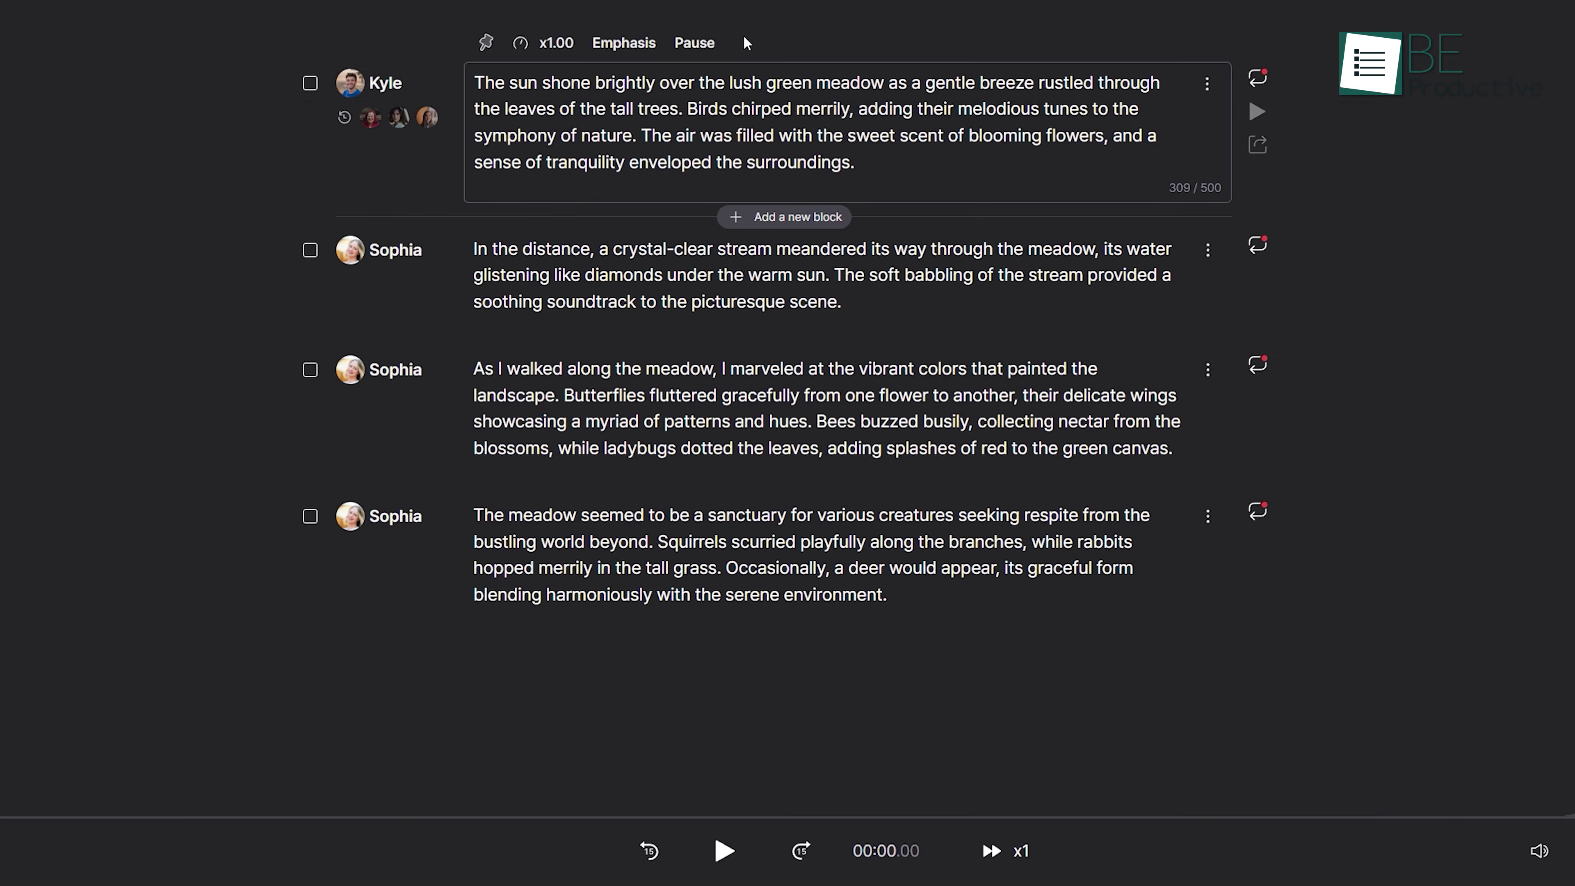
# Emphasise 'tranquility enveloped' and add a 0.2s pause after 'surroundings'.
pyautogui.doubleClick(613, 138)
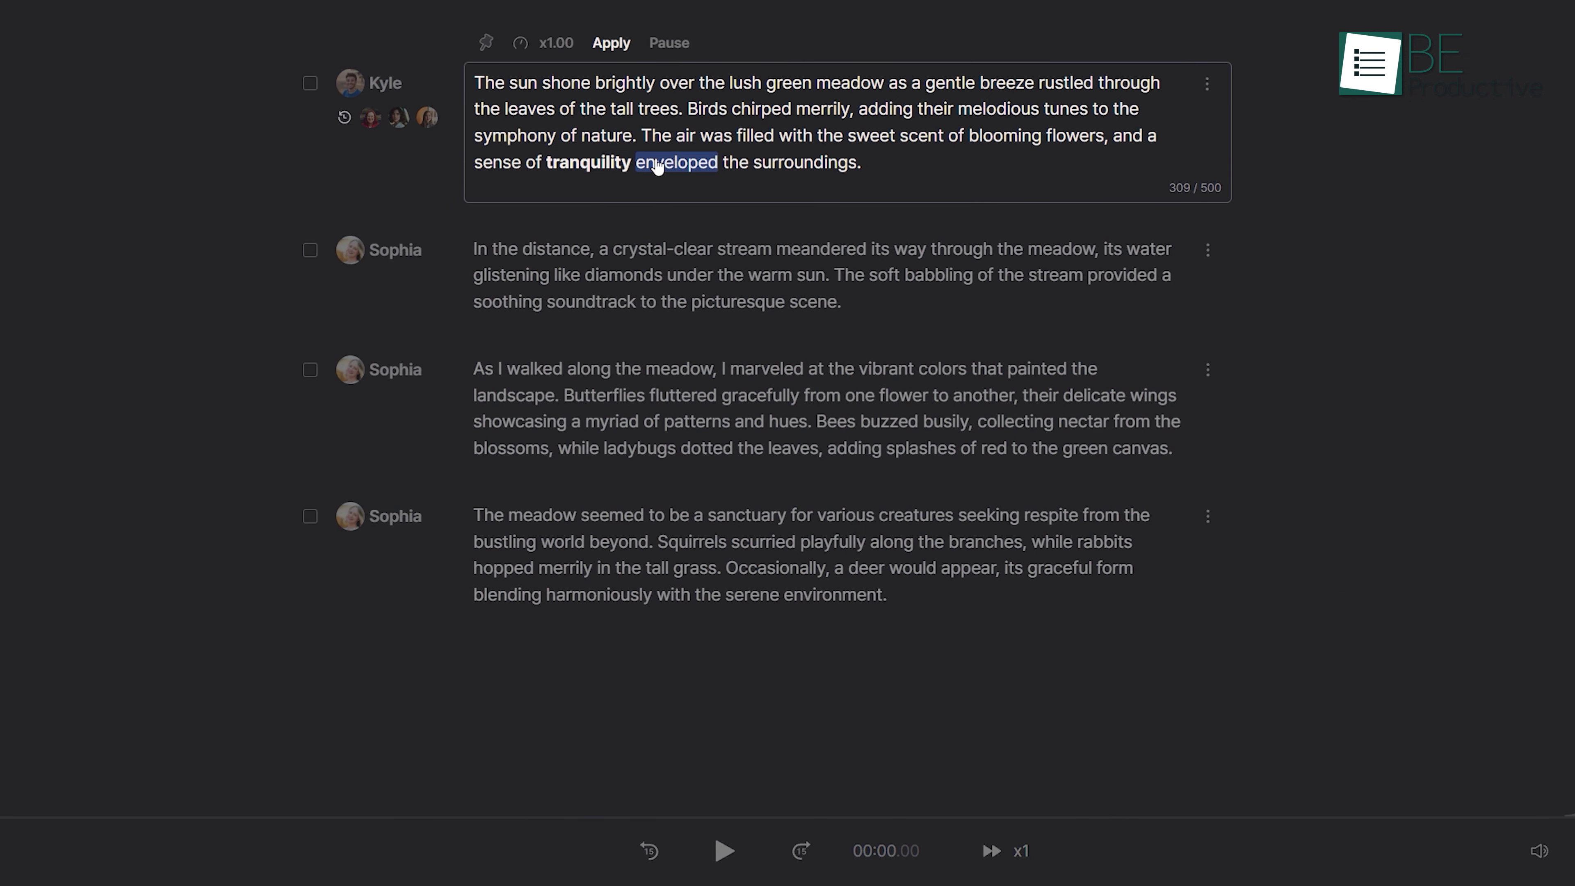
pyautogui.click(624, 44)
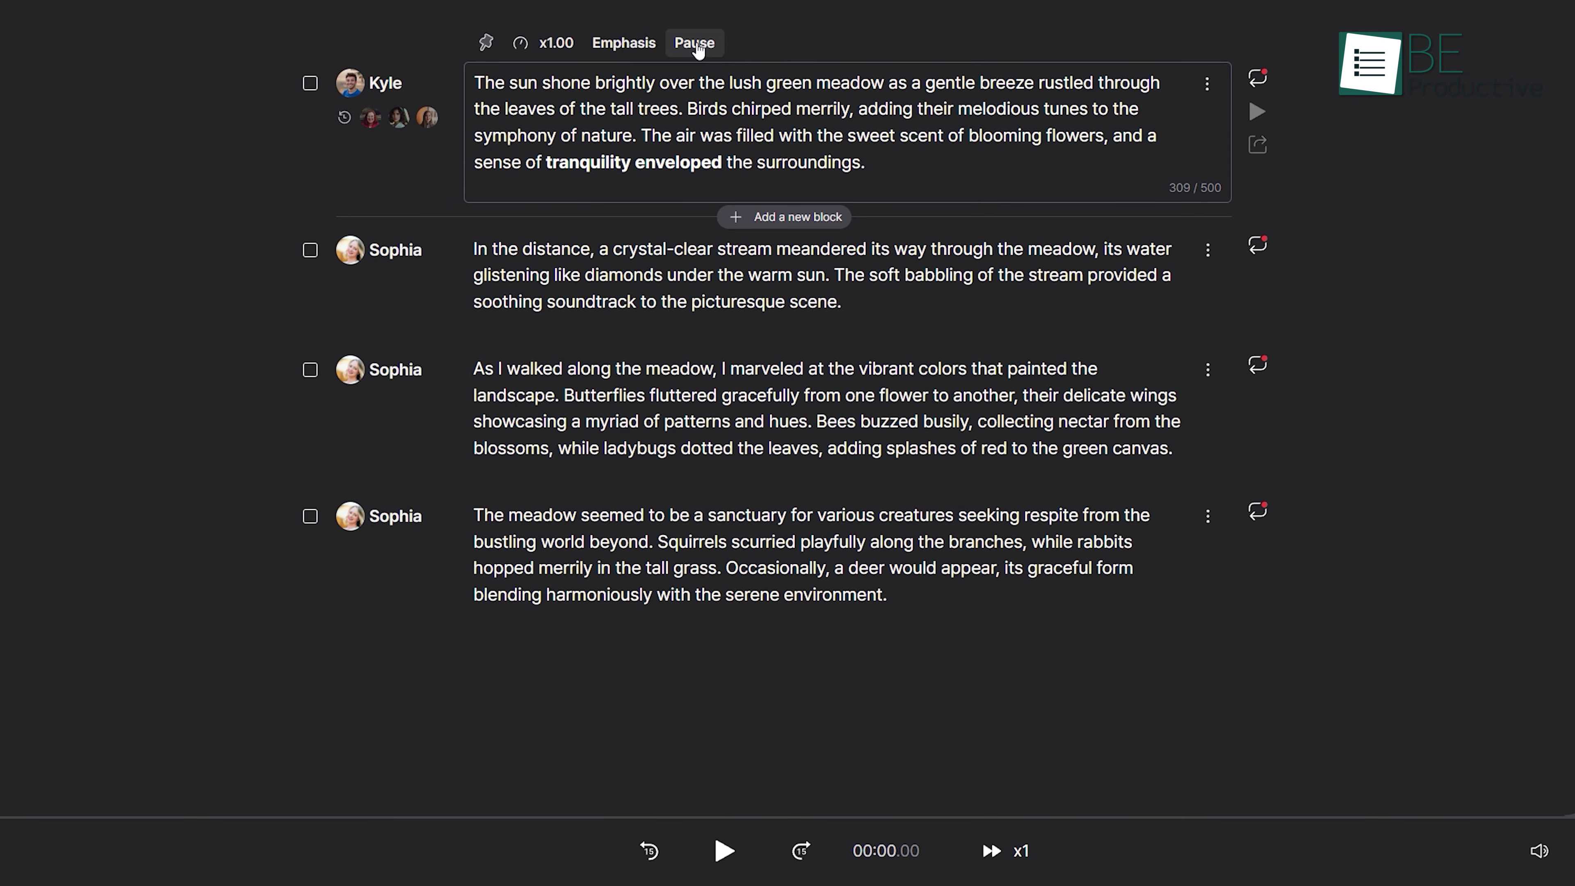
pyautogui.click(694, 43)
pyautogui.doubleClick(819, 165)
pyautogui.click(788, 285)
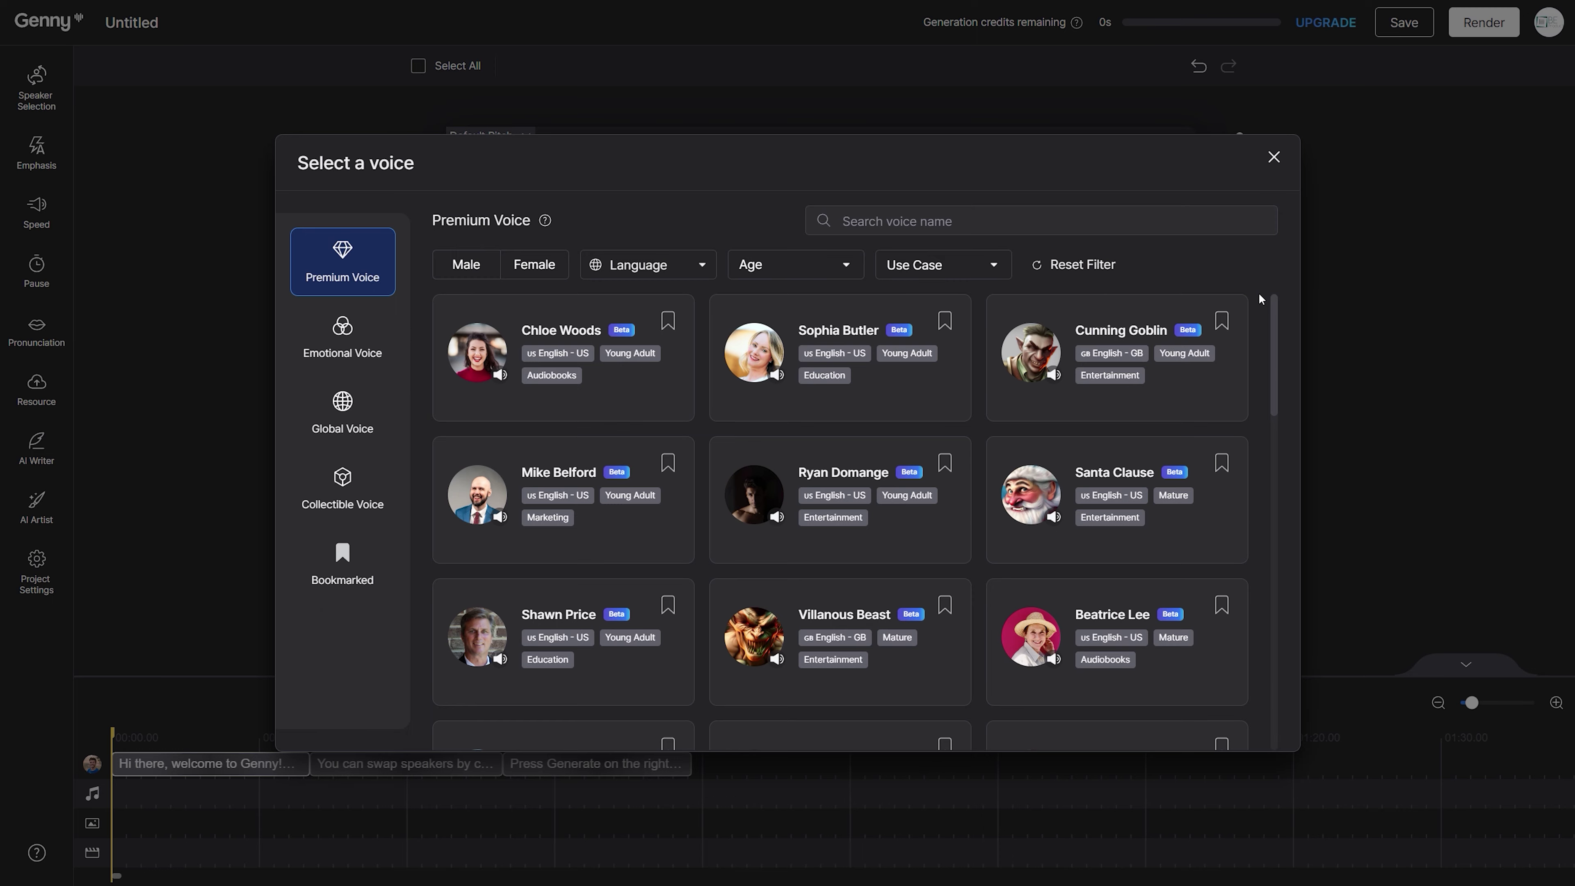
# Scroll the Pricing page down to the free $0 plan.
pyautogui.scroll(-3, 1259, 293)
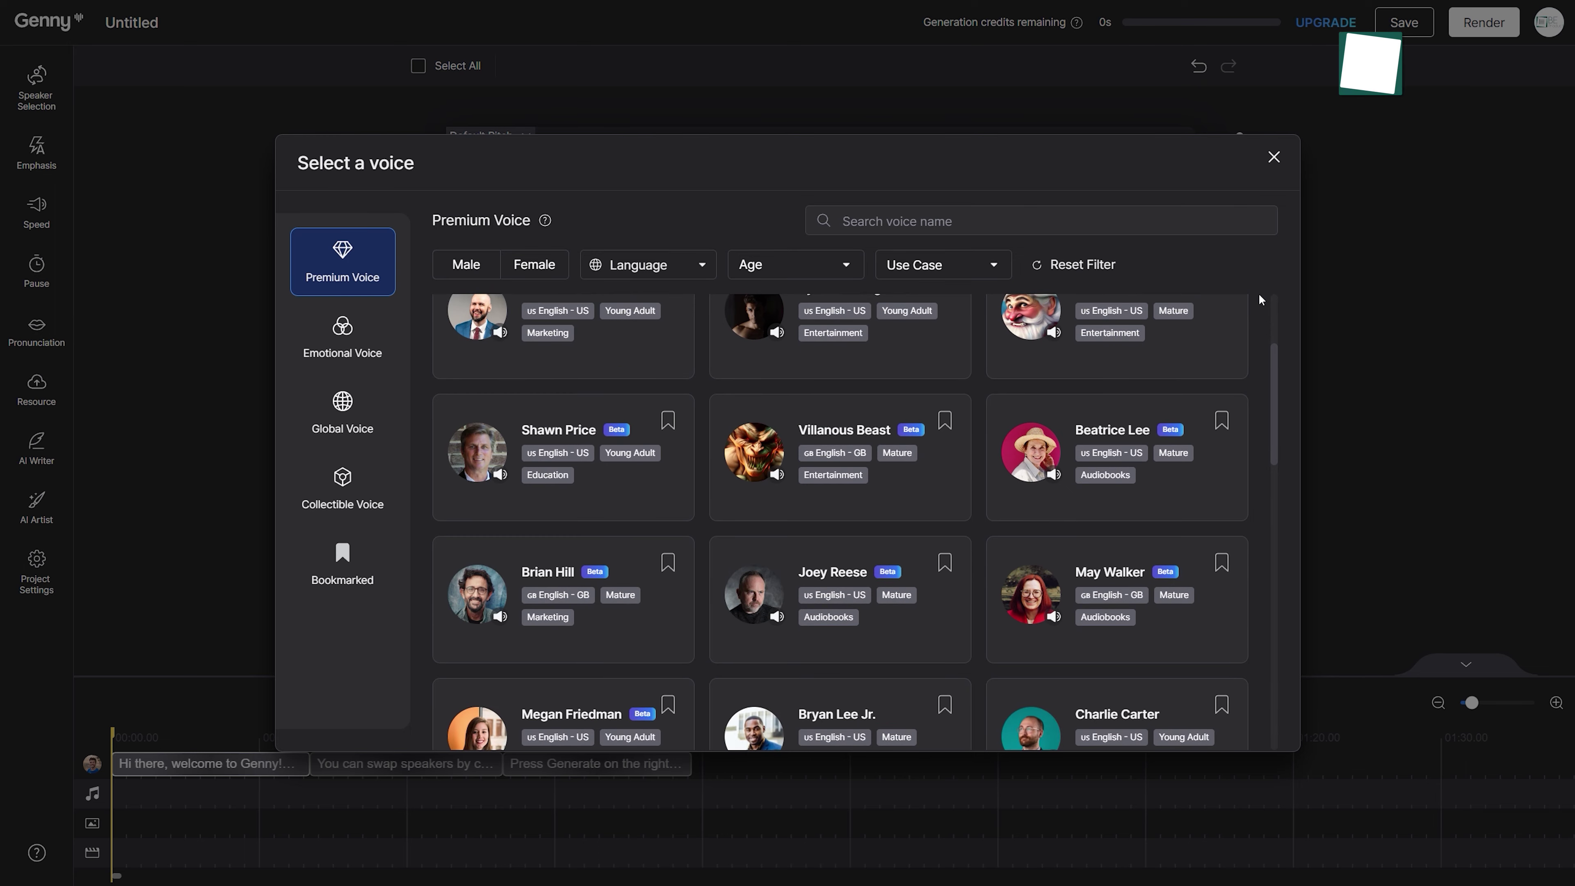
pyautogui.scroll(-3, 1259, 293)
pyautogui.scroll(-3, 1259, 293)
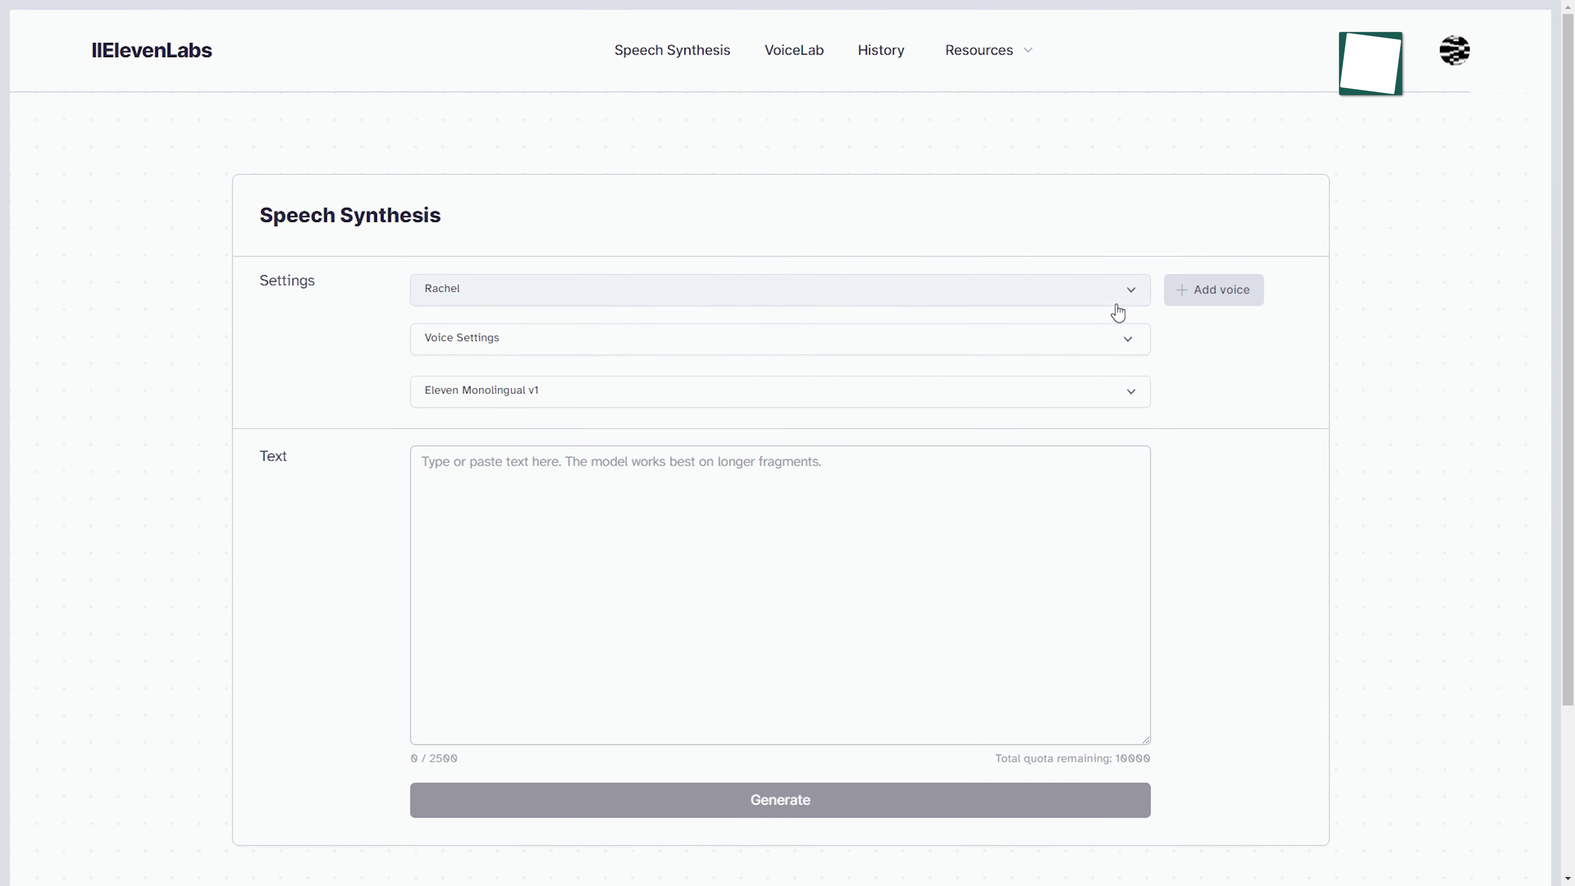
# Choose the premade/Bella voice, paste in the script sentence and generate speech.
pyautogui.click(1116, 304)
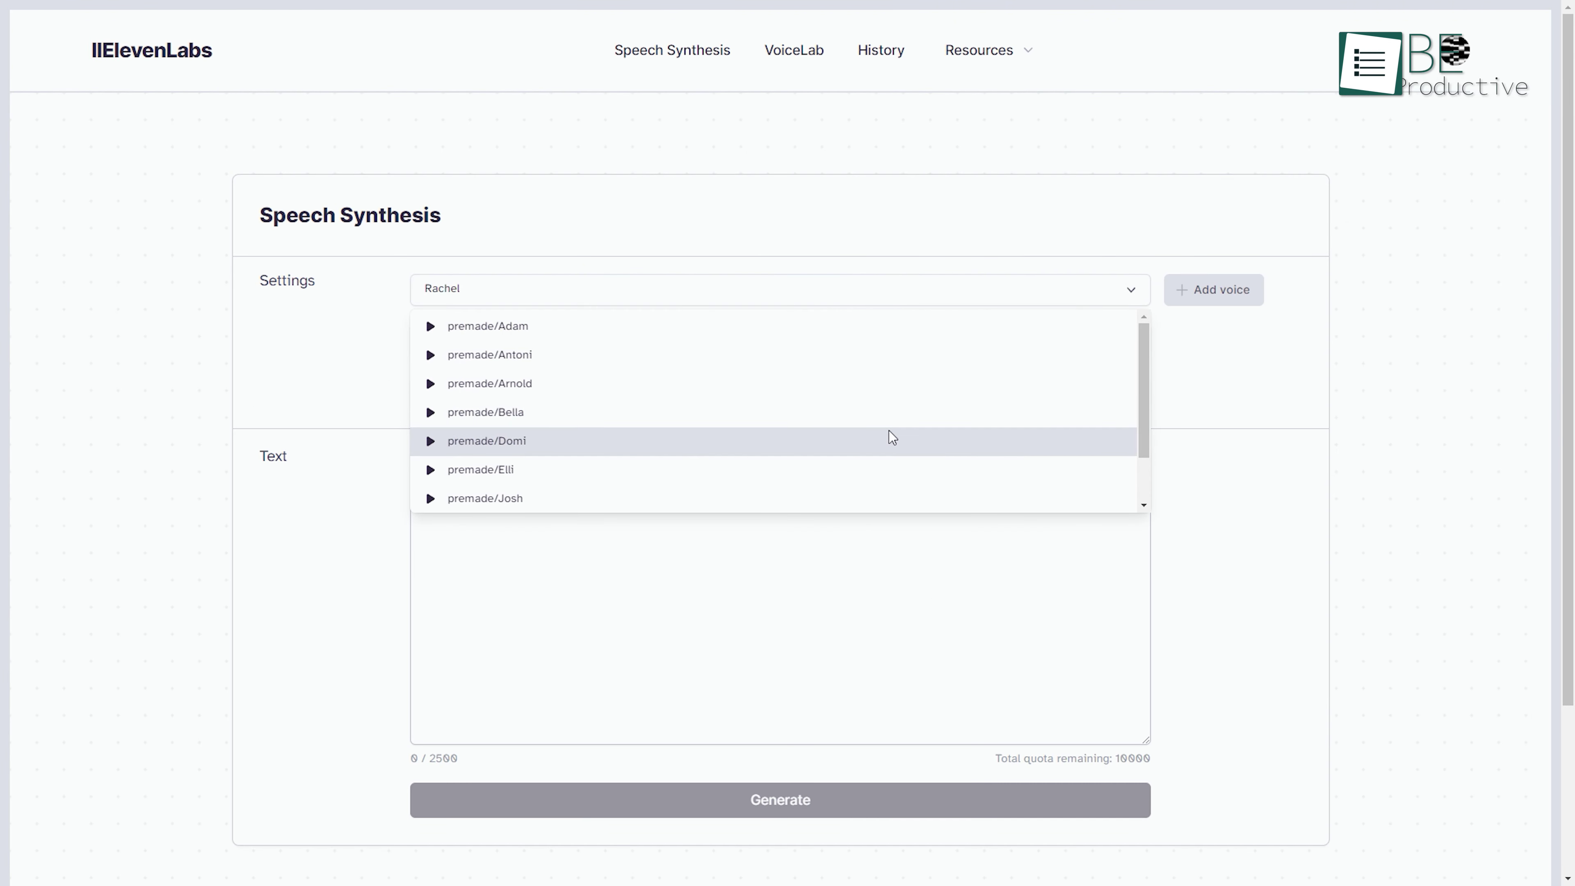
pyautogui.click(891, 415)
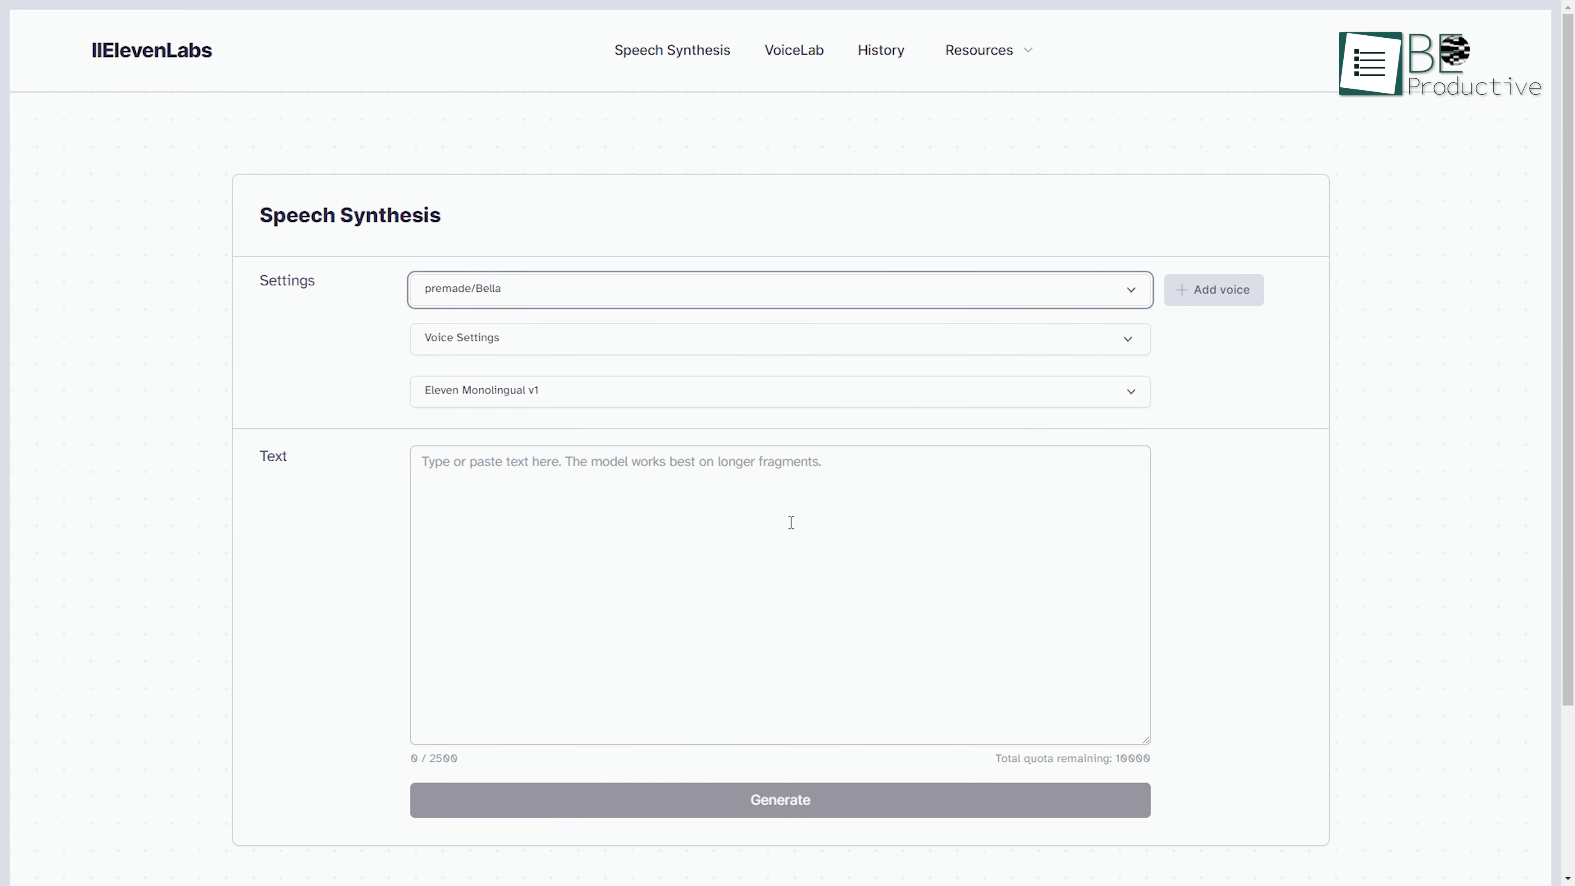
pyautogui.click(688, 519)
pyautogui.write("As the world's largest coral reef system, the Great Barrier Reef is a UNESCO World Heritage site and a true marvel of natural wonder.")
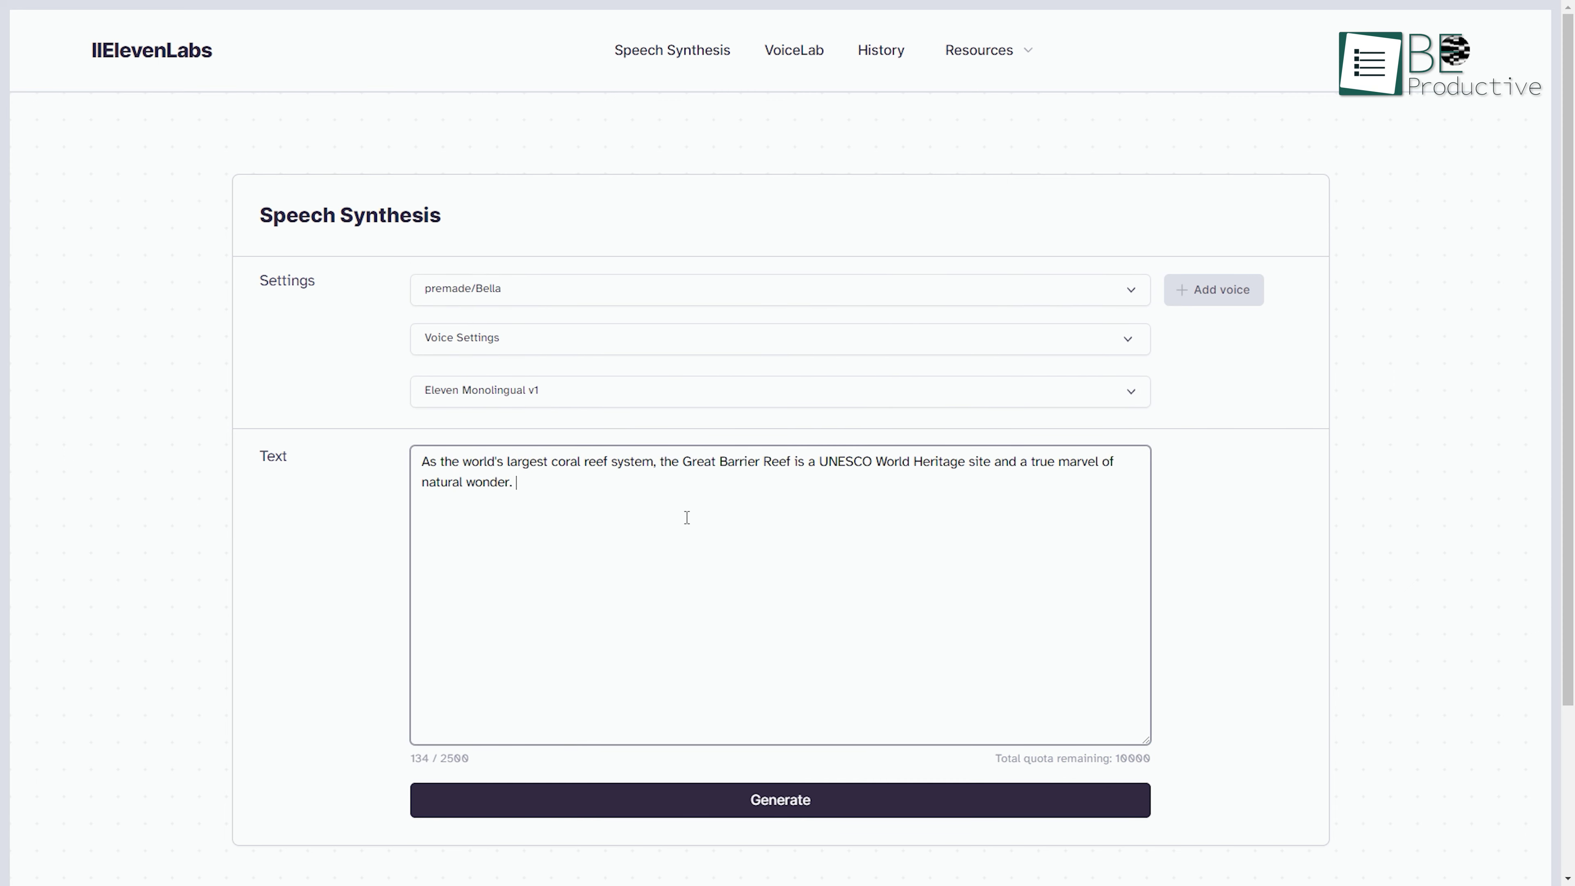
pyautogui.click(753, 802)
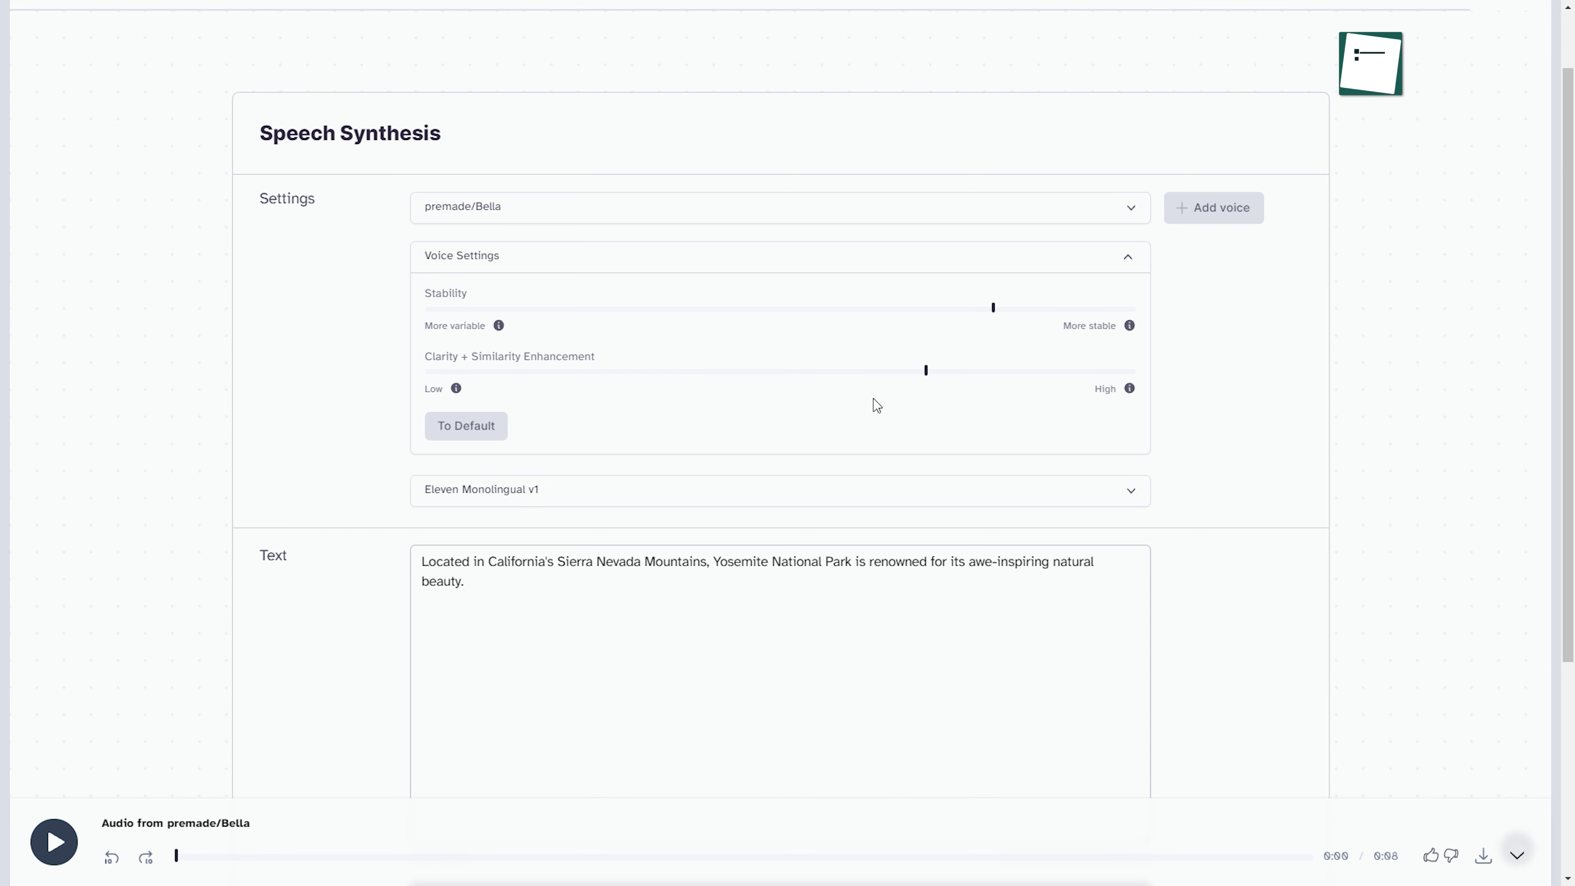
# Raise Bella's stability to about 80%, regenerate the Yosemite sentence and download the audio.
pyautogui.scroll(-5, 1223, 465)
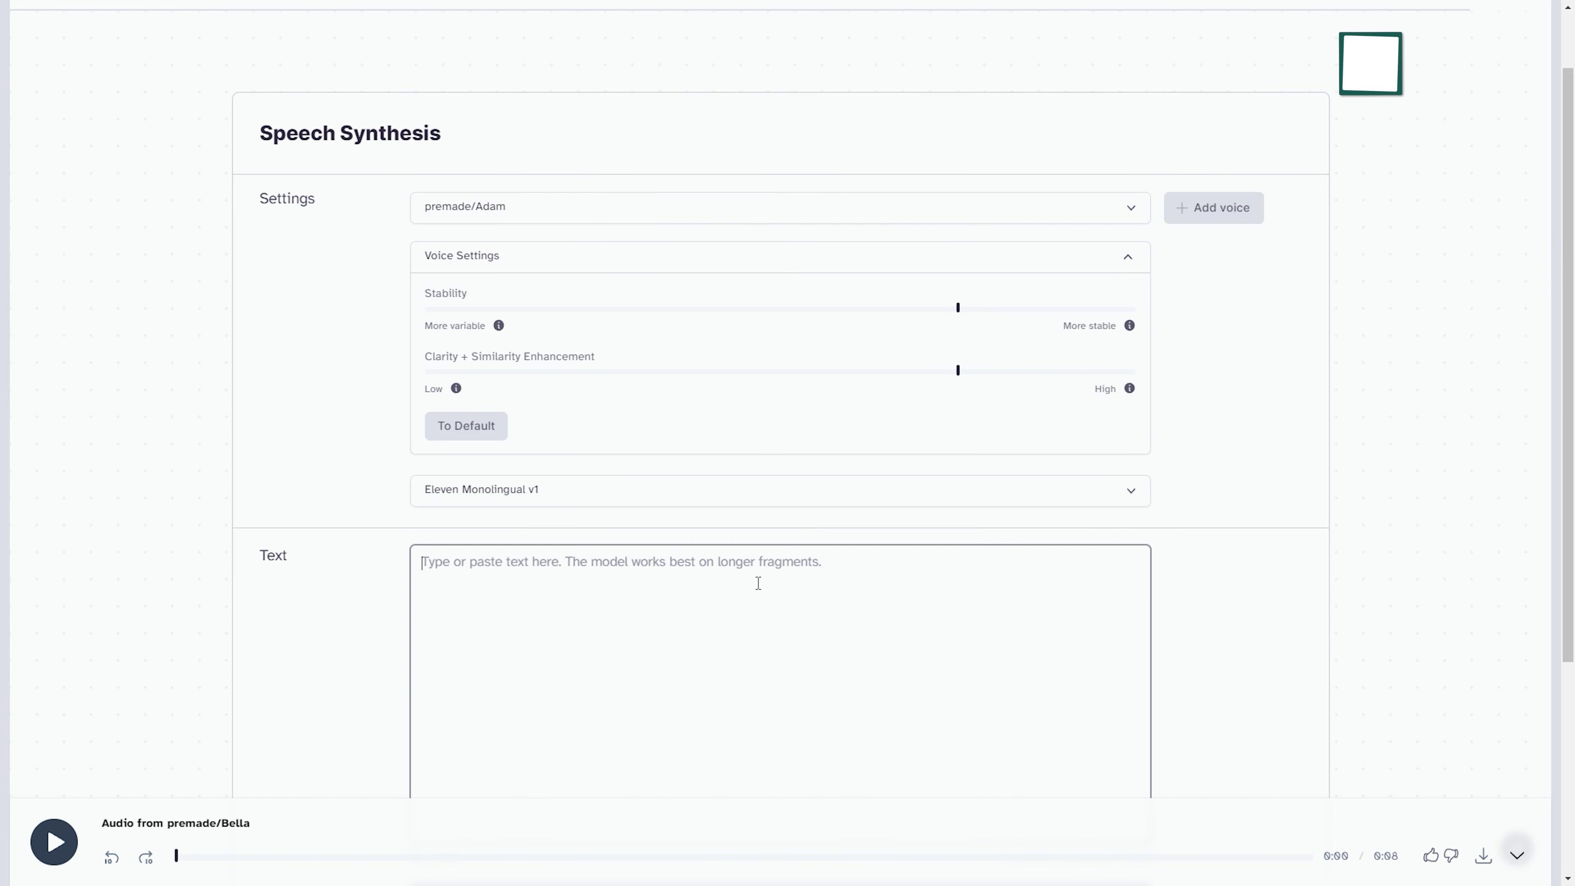
pyautogui.click(746, 214)
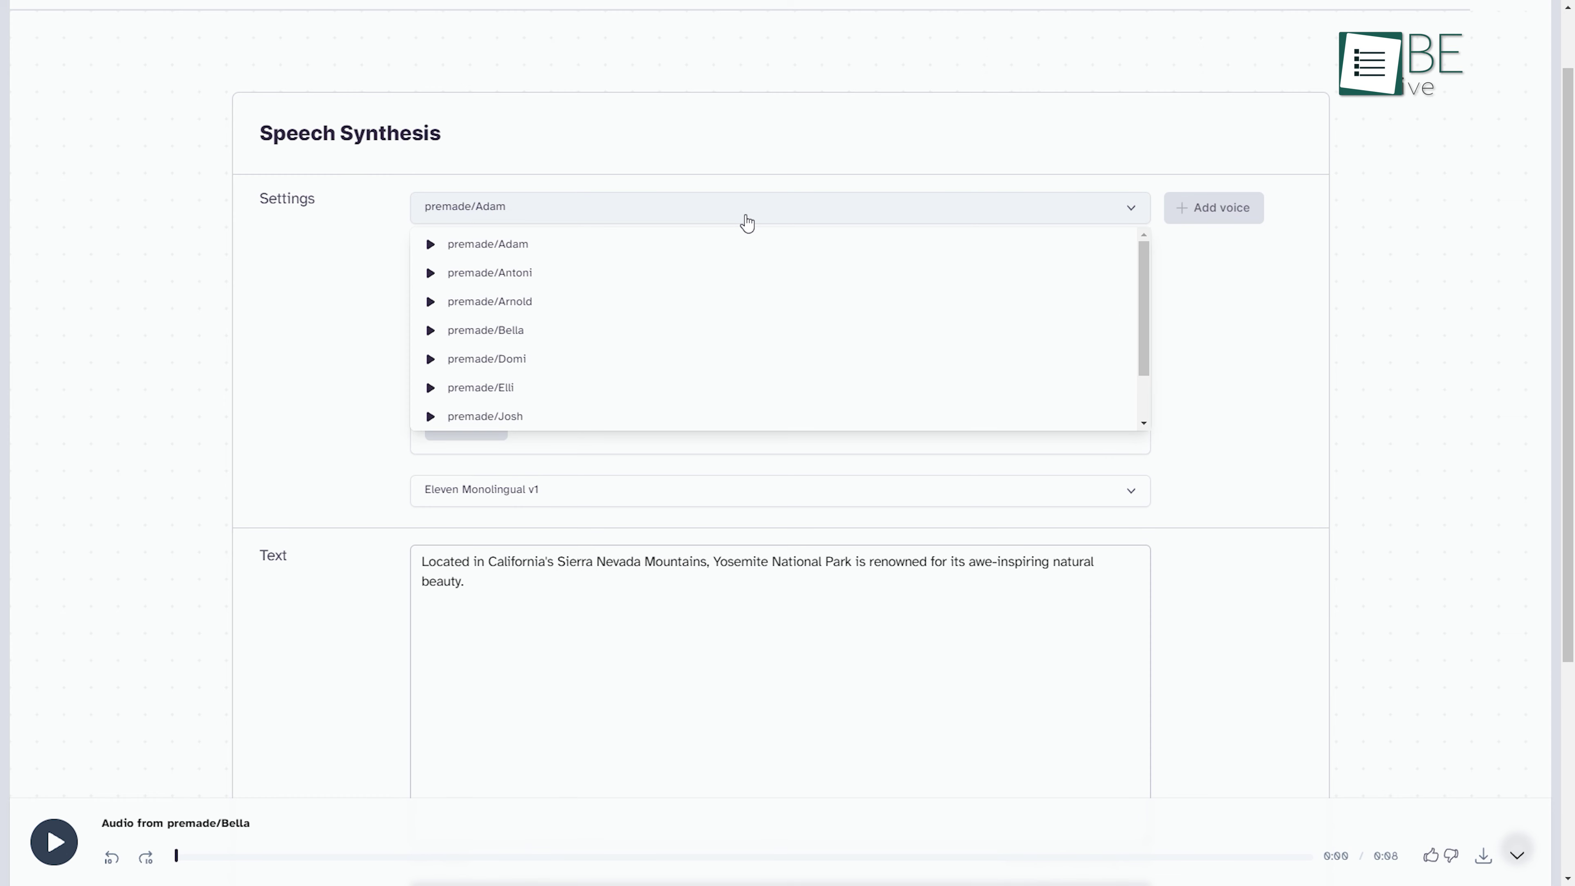
pyautogui.click(521, 340)
pyautogui.click(994, 309)
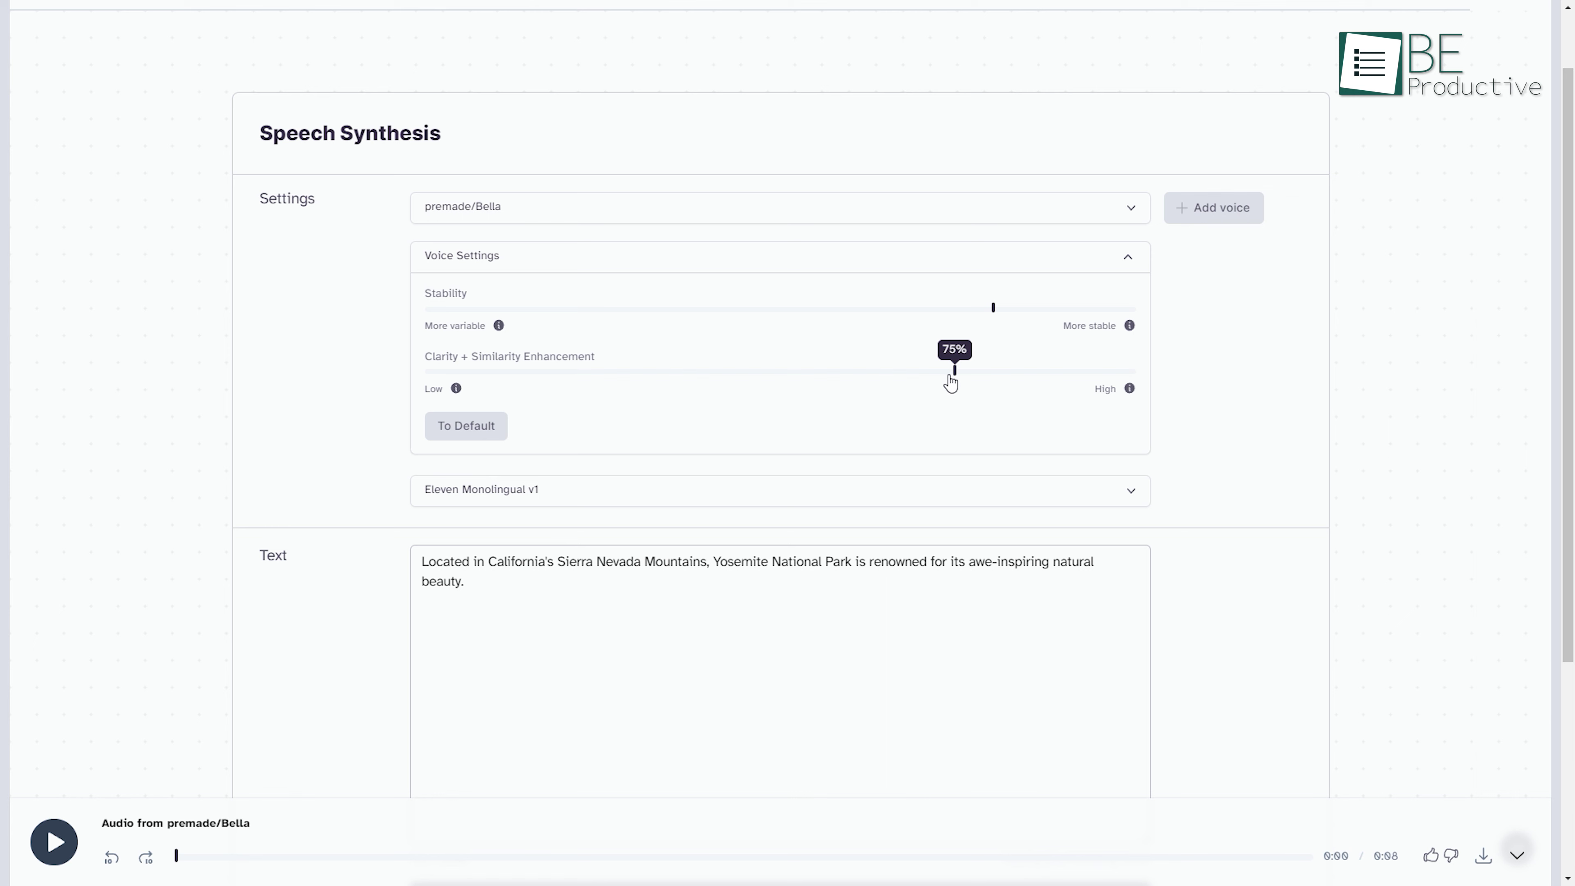
pyautogui.scroll(-5, 898, 395)
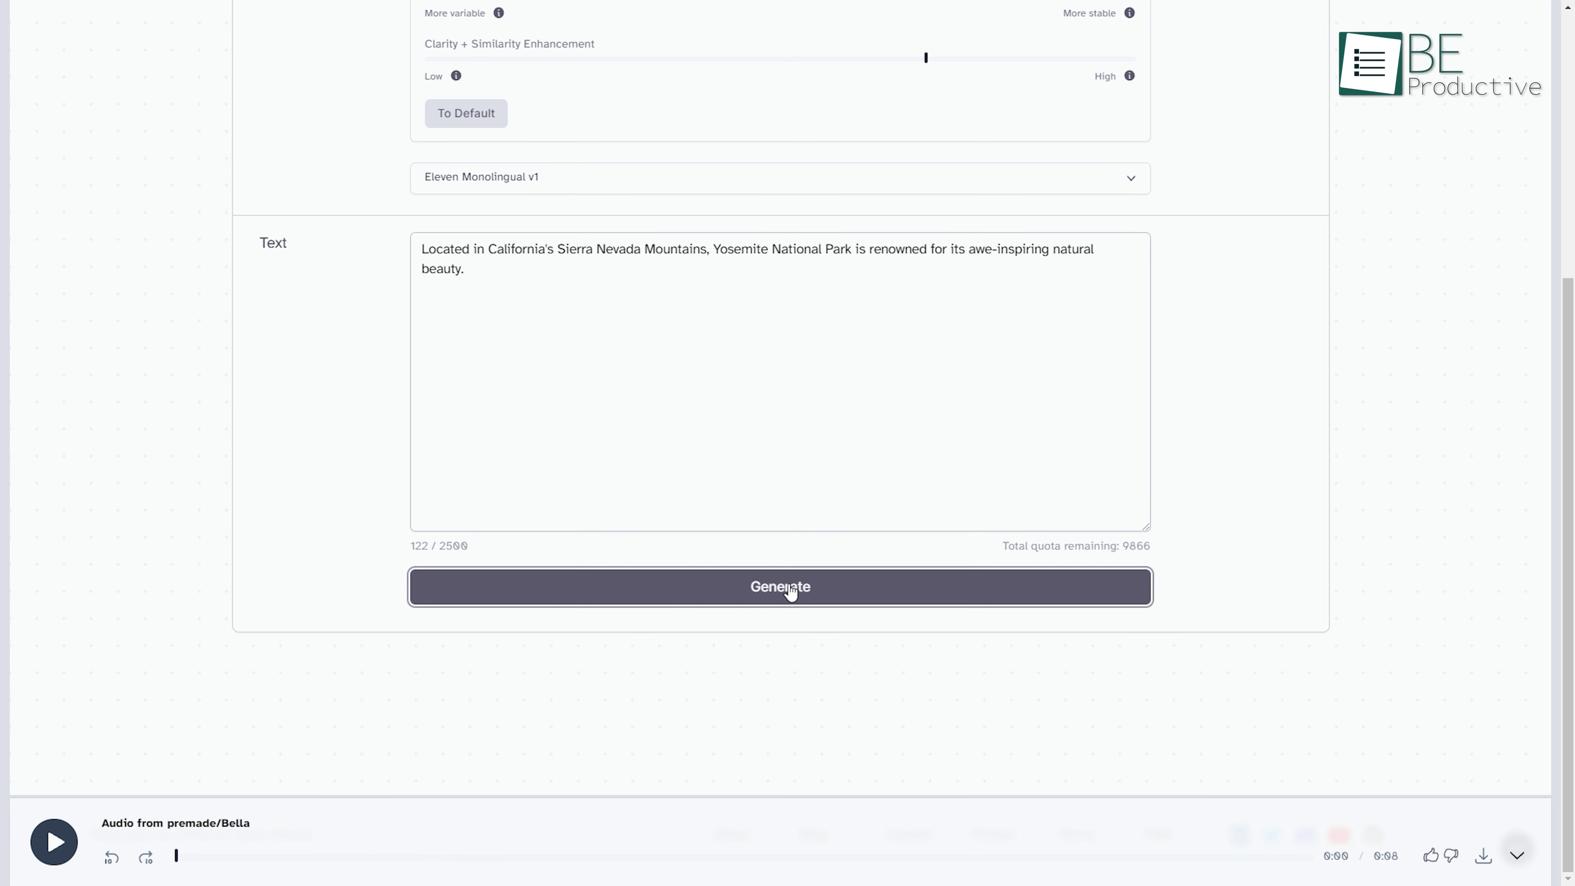
pyautogui.click(792, 587)
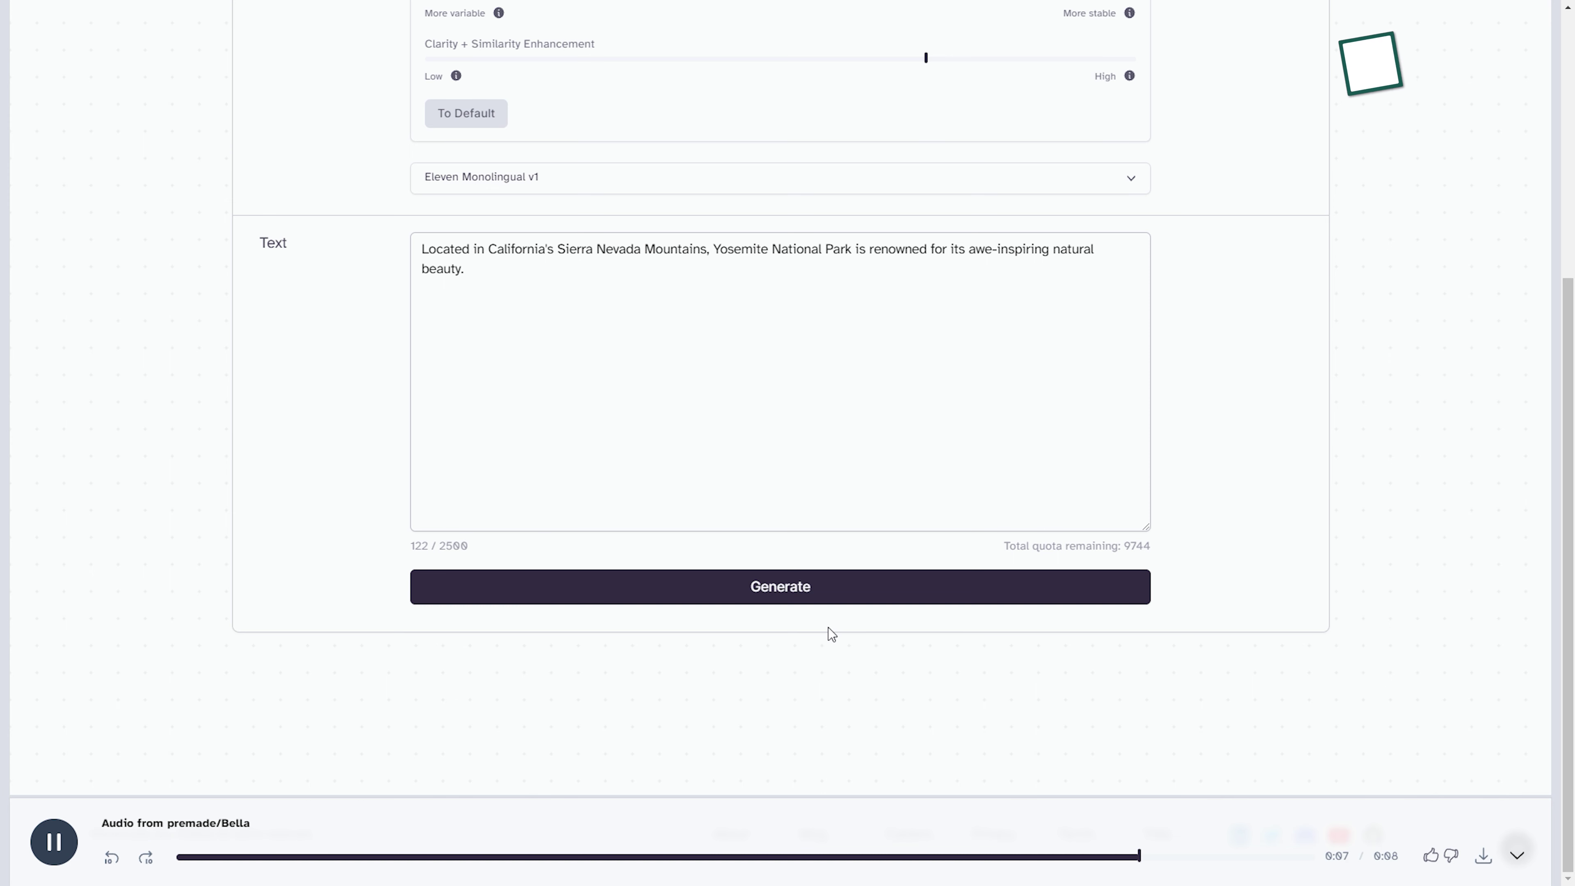
pyautogui.click(1488, 858)
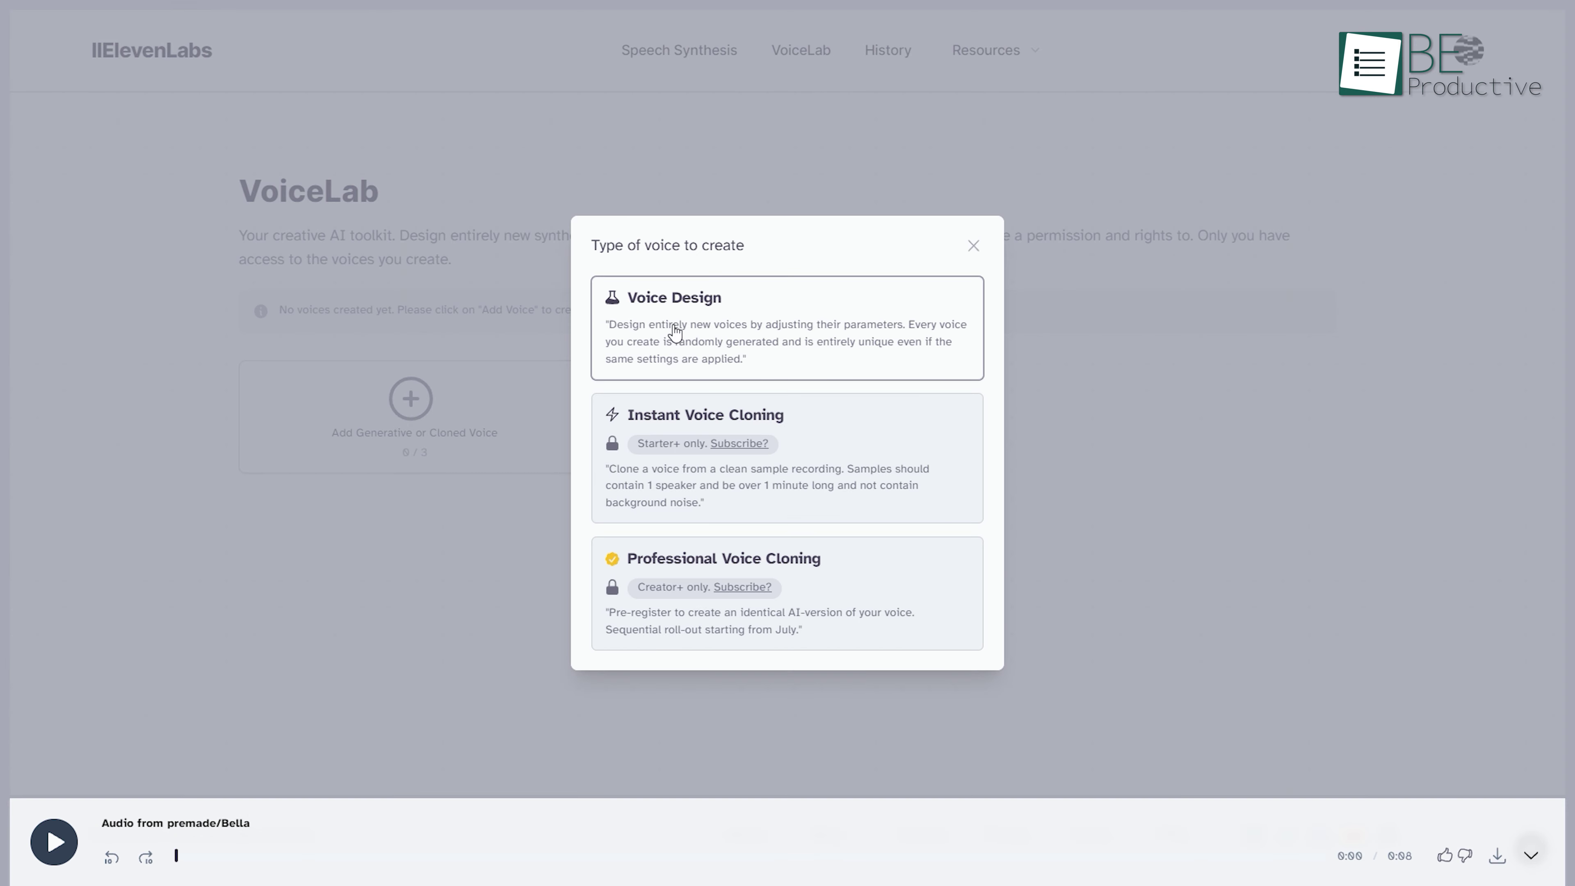
# Design a new voice set to Female, Middle Aged, American accent.
pyautogui.click(673, 333)
pyautogui.click(718, 197)
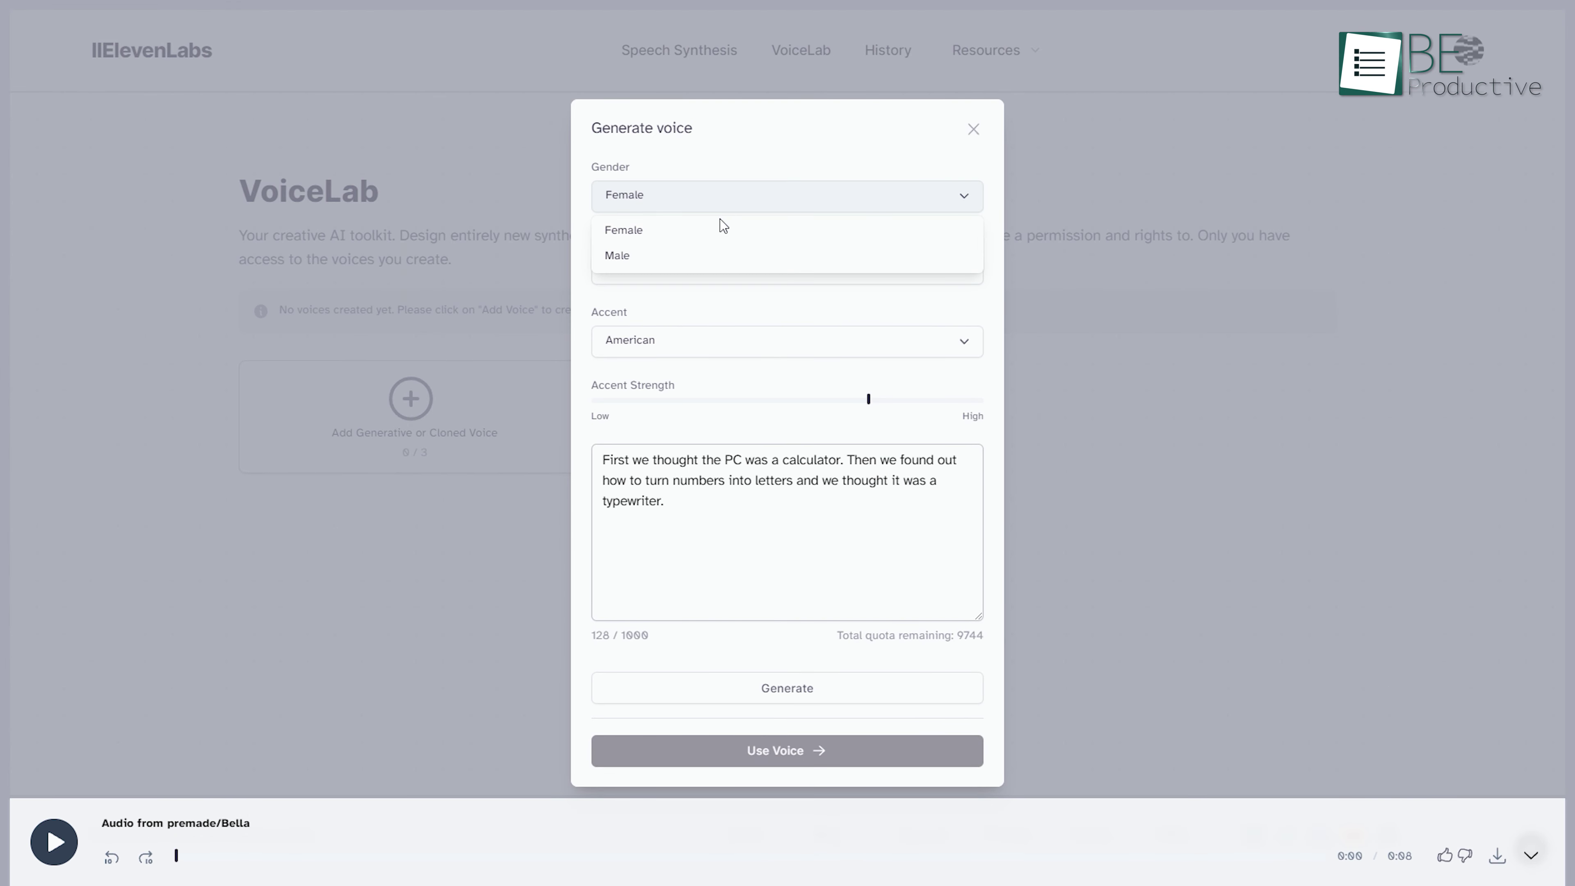
pyautogui.click(705, 236)
pyautogui.click(707, 271)
pyautogui.click(679, 319)
pyautogui.click(705, 346)
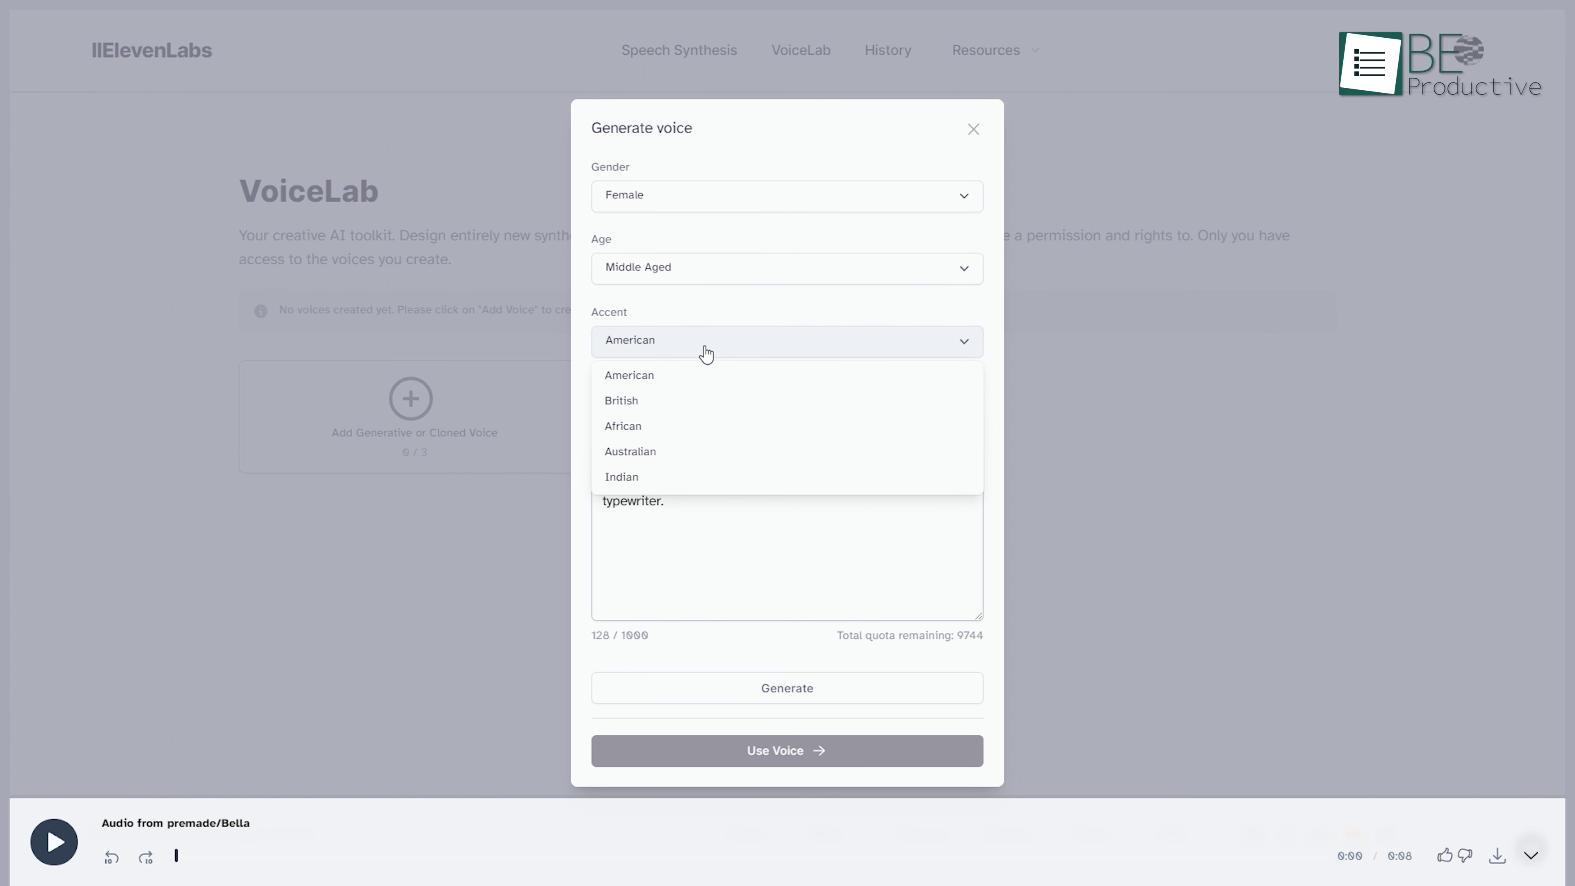
pyautogui.click(648, 380)
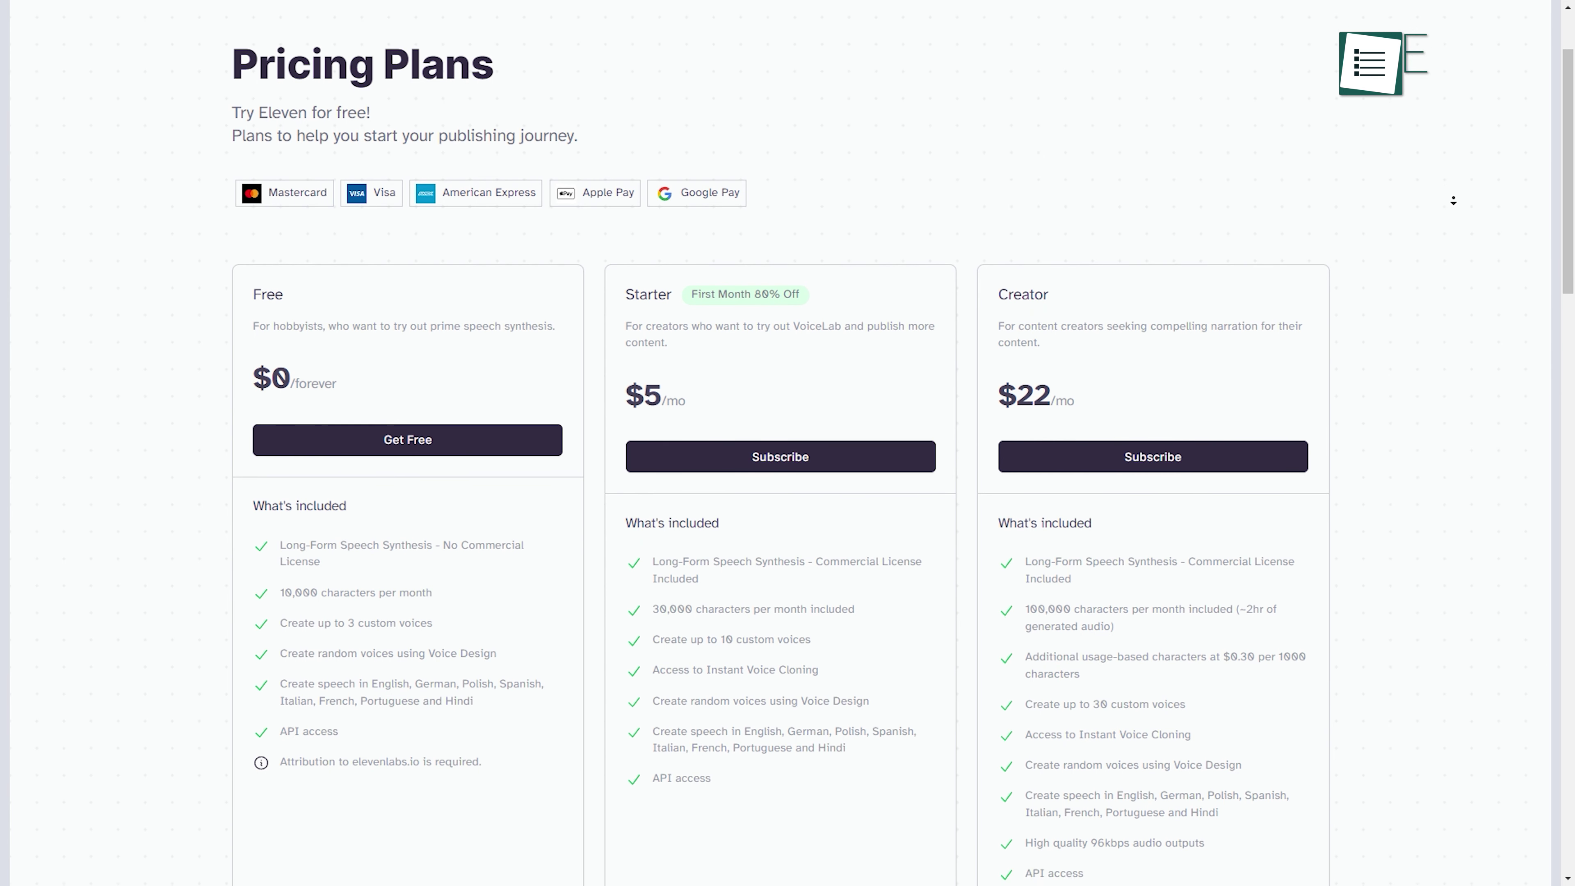
# Scroll through the ElevenLabs pricing plans.
pyautogui.scroll(-3, 1453, 200)
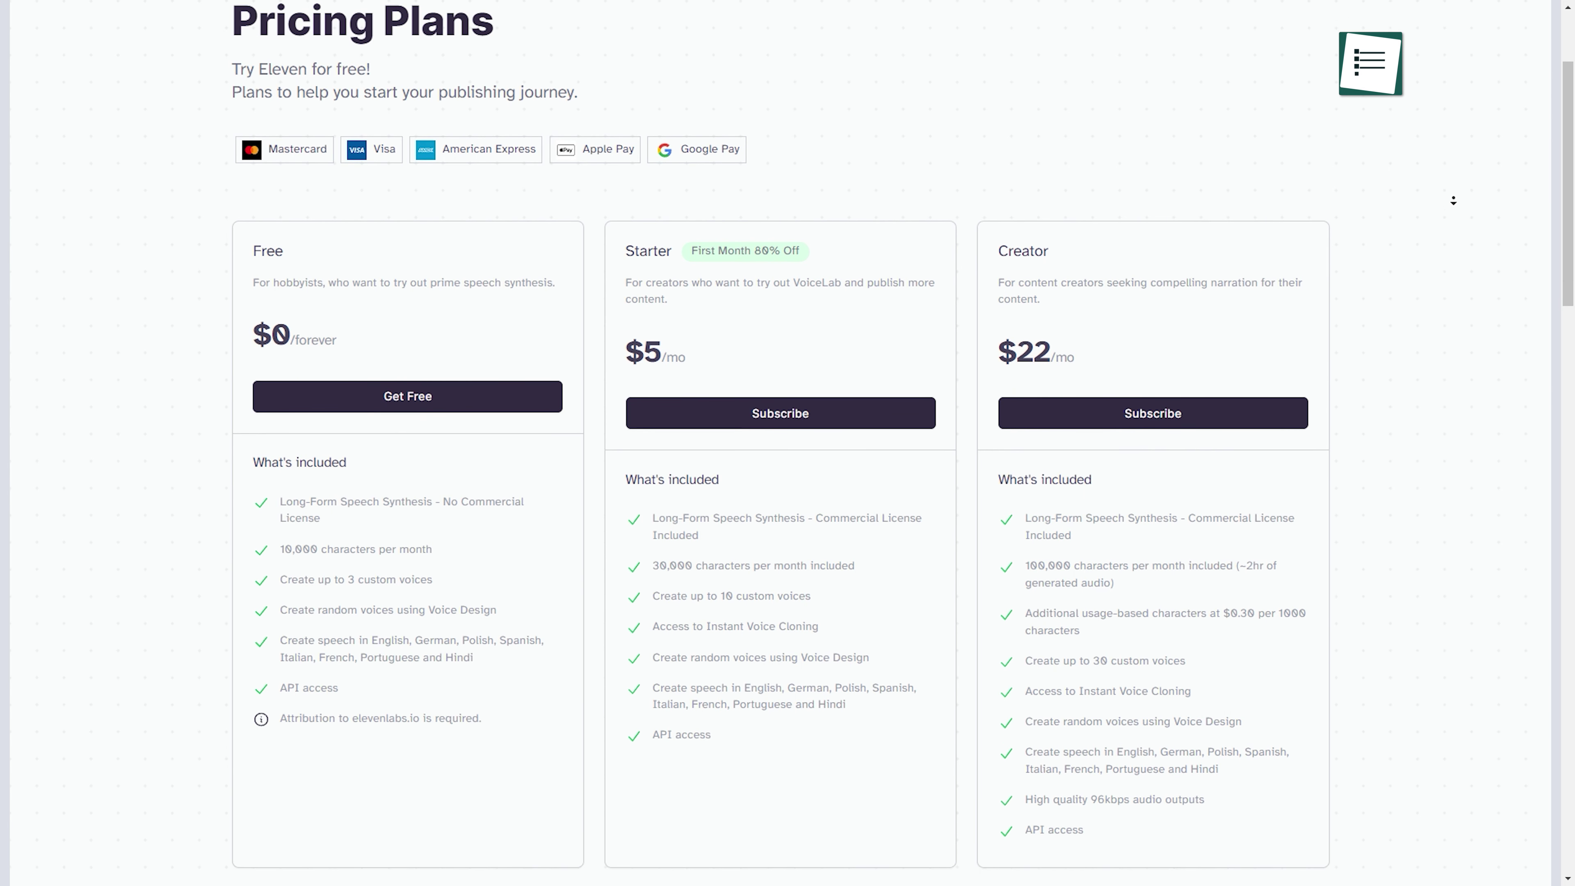
pyautogui.scroll(-3, 1453, 200)
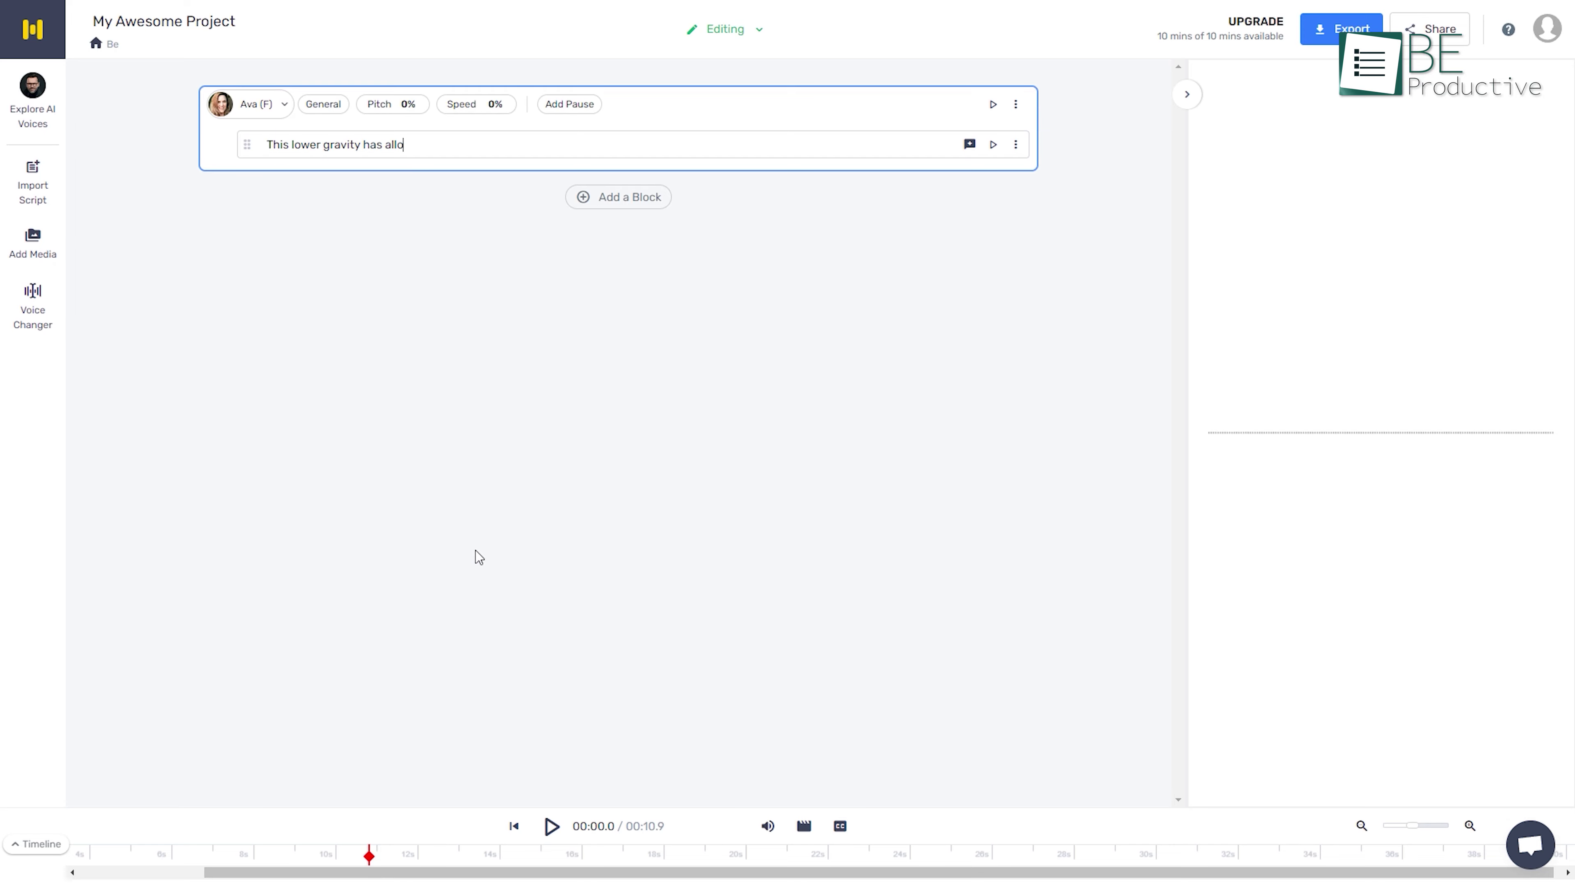
# Type the sentence about lower gravity letting astronauts make higher, longer jumps on the Moon's surface.
pyautogui.write('wed astronauts to make higher and longe')
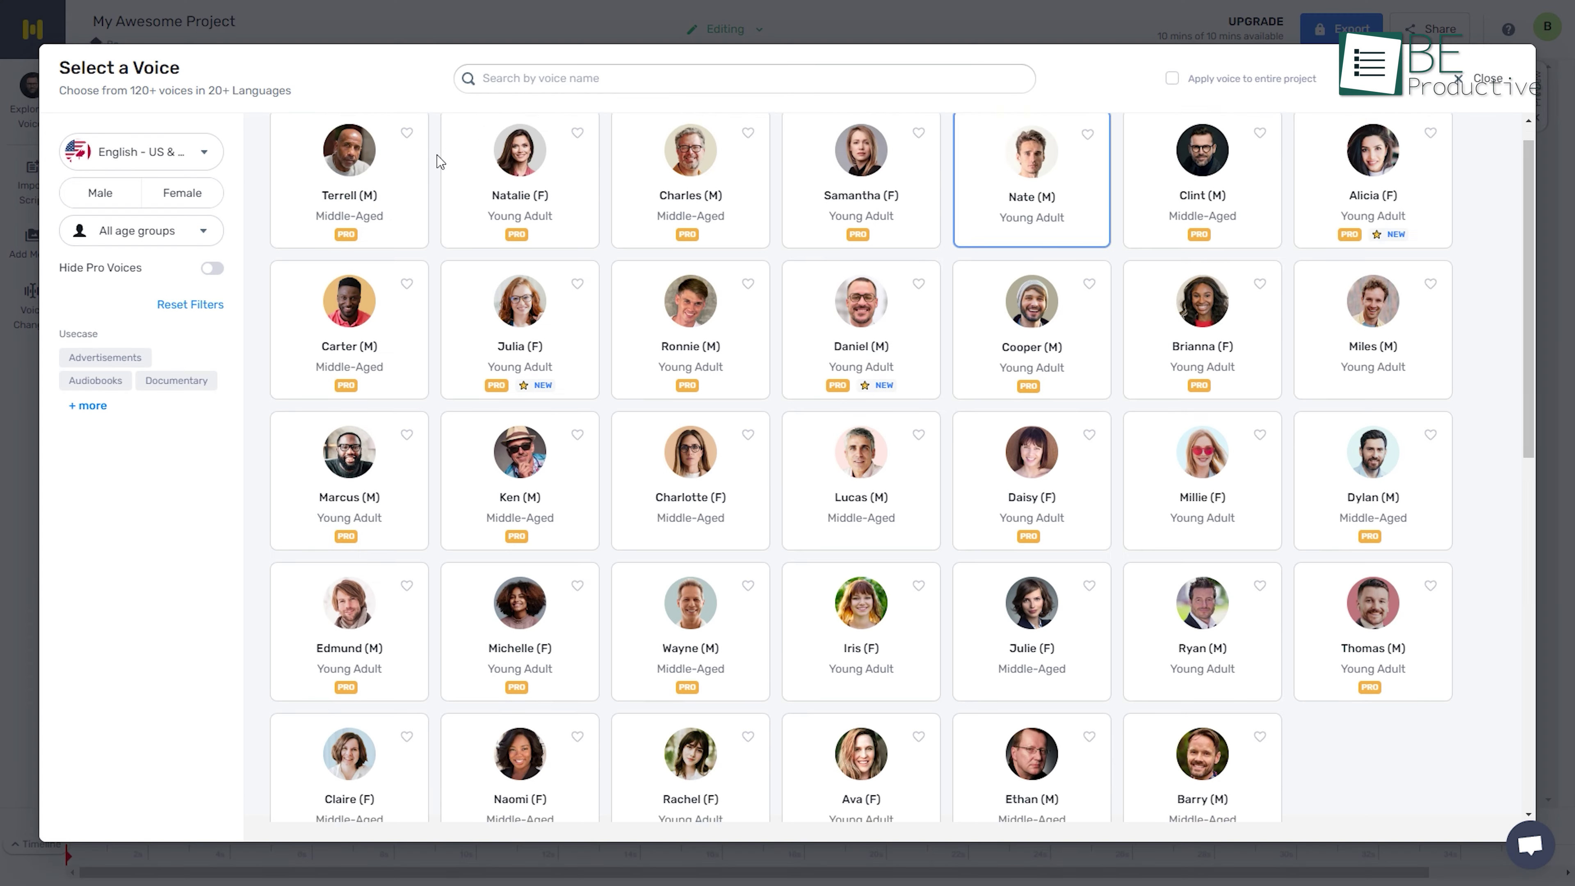
pyautogui.scroll(-3, 436, 158)
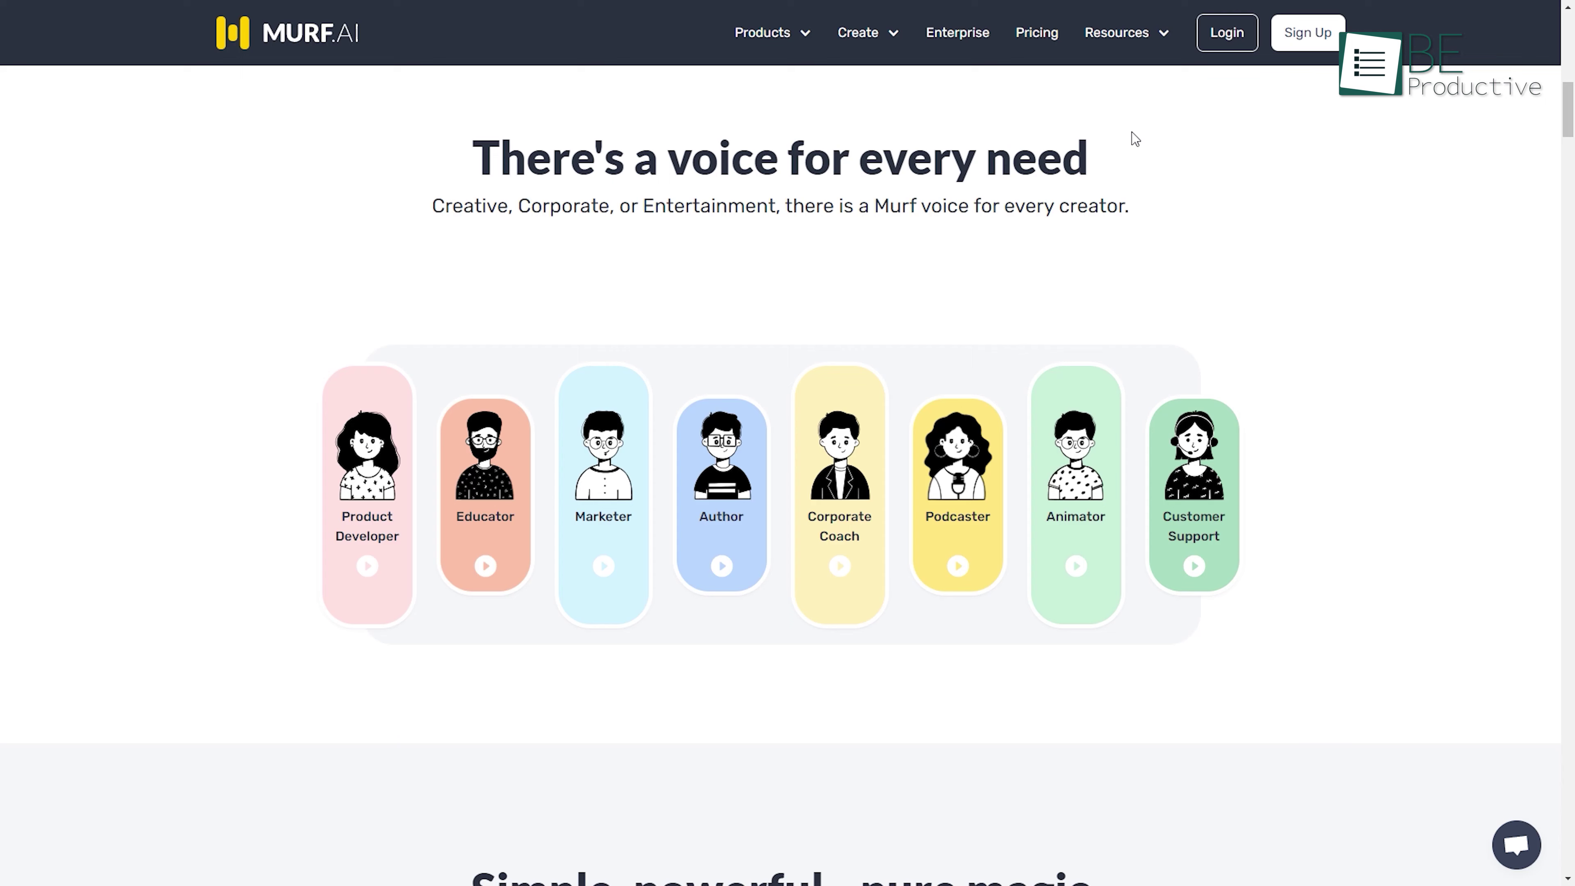
pyautogui.moveTo(879, 37)
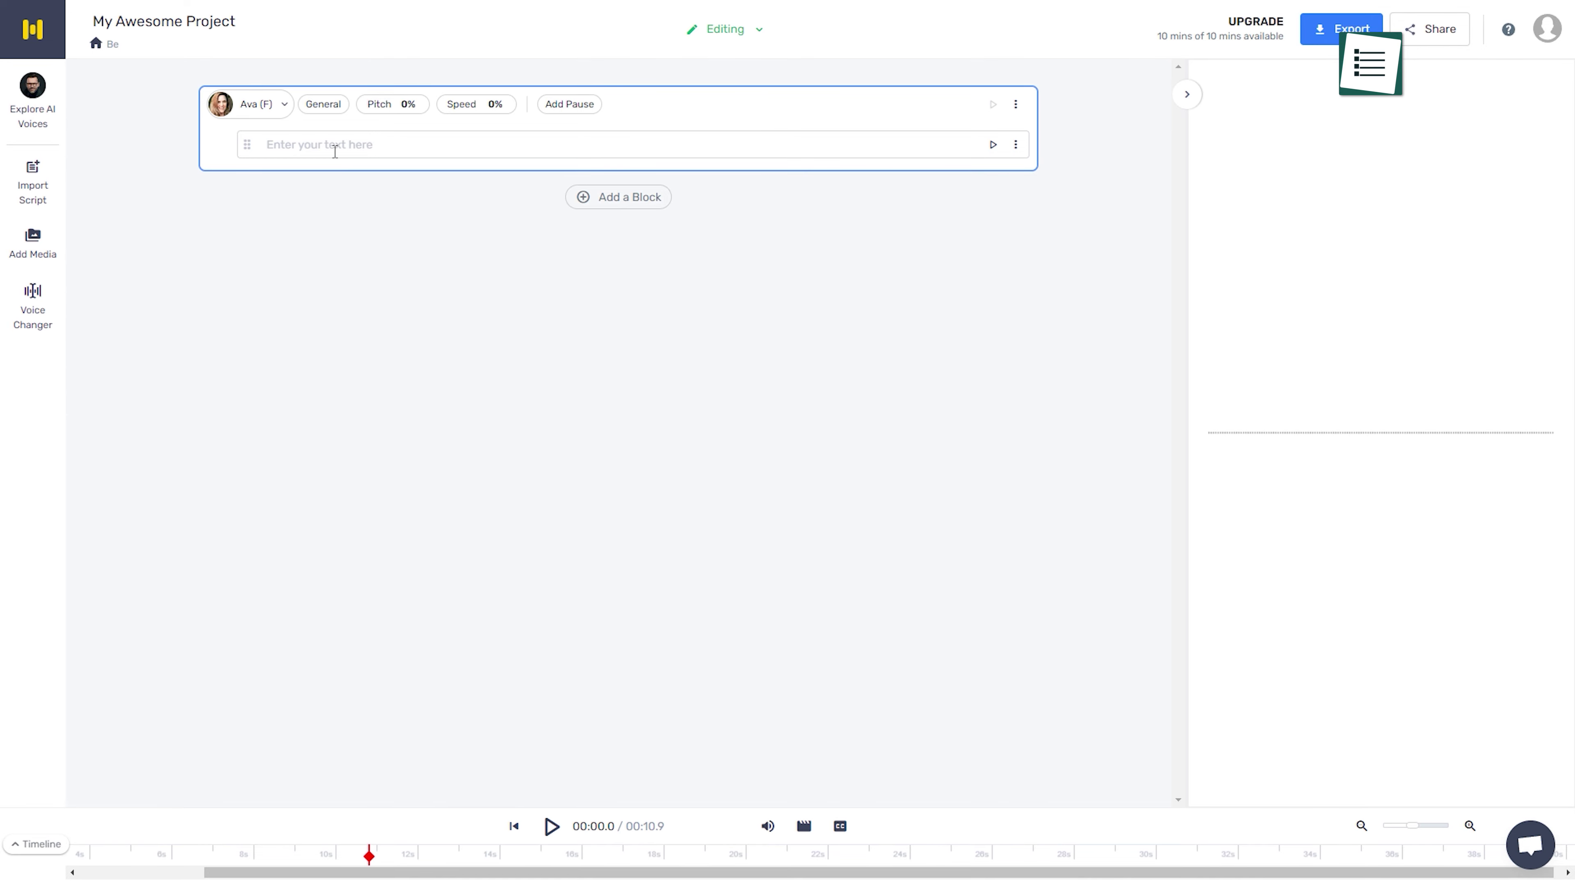
pyautogui.write("lowed astronauts to make higher and longer jumps on the Moon's surface. But")
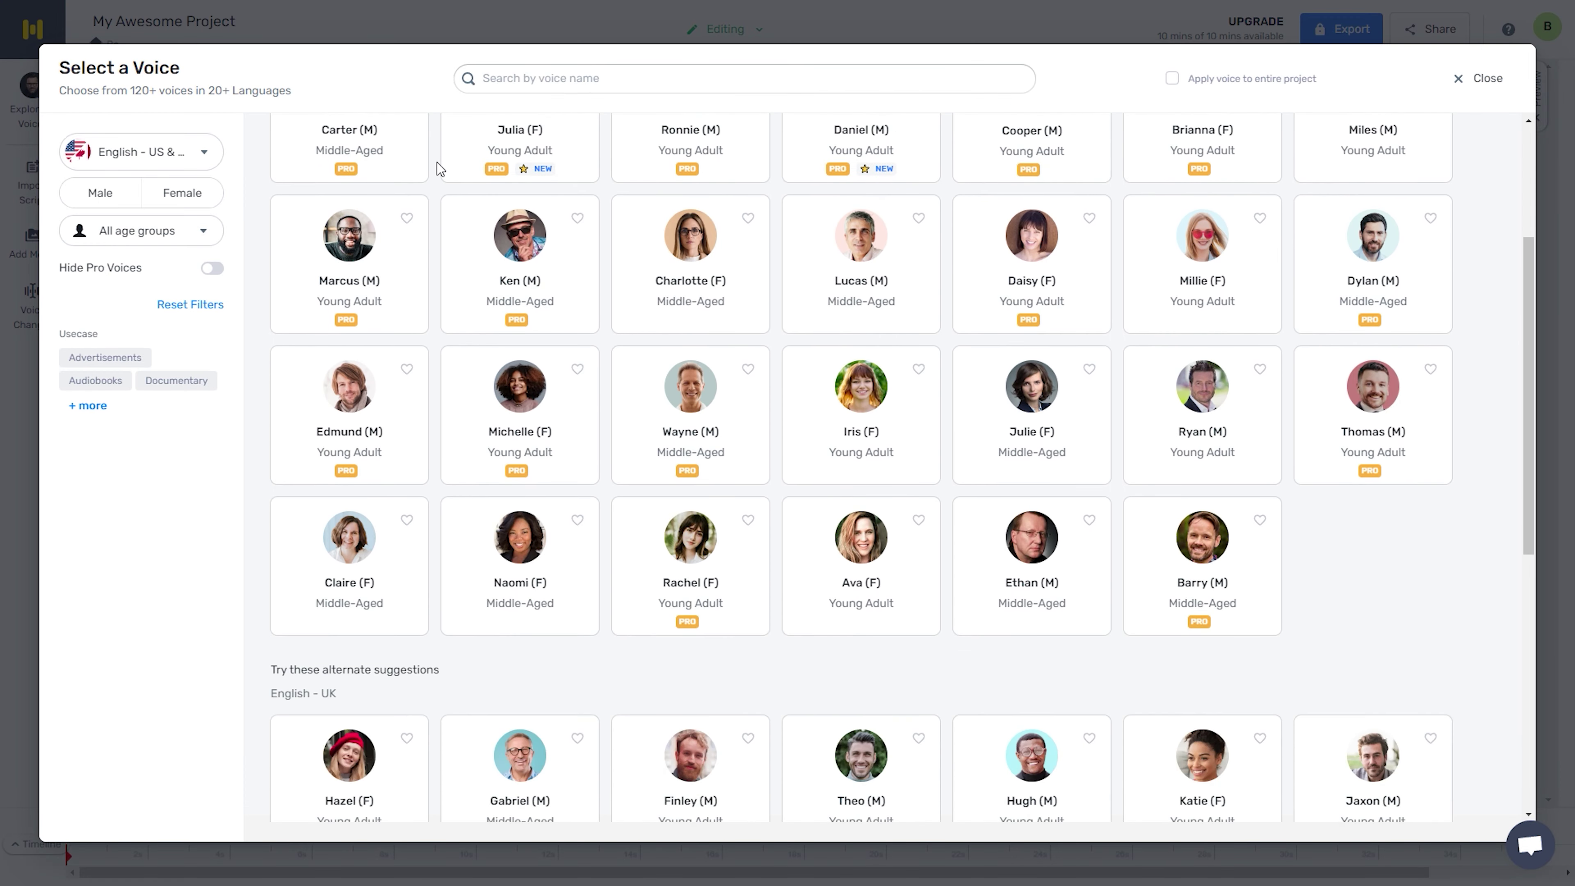
# Change the Claire voice's style to Luxury.
pyautogui.scroll(-5, 438, 168)
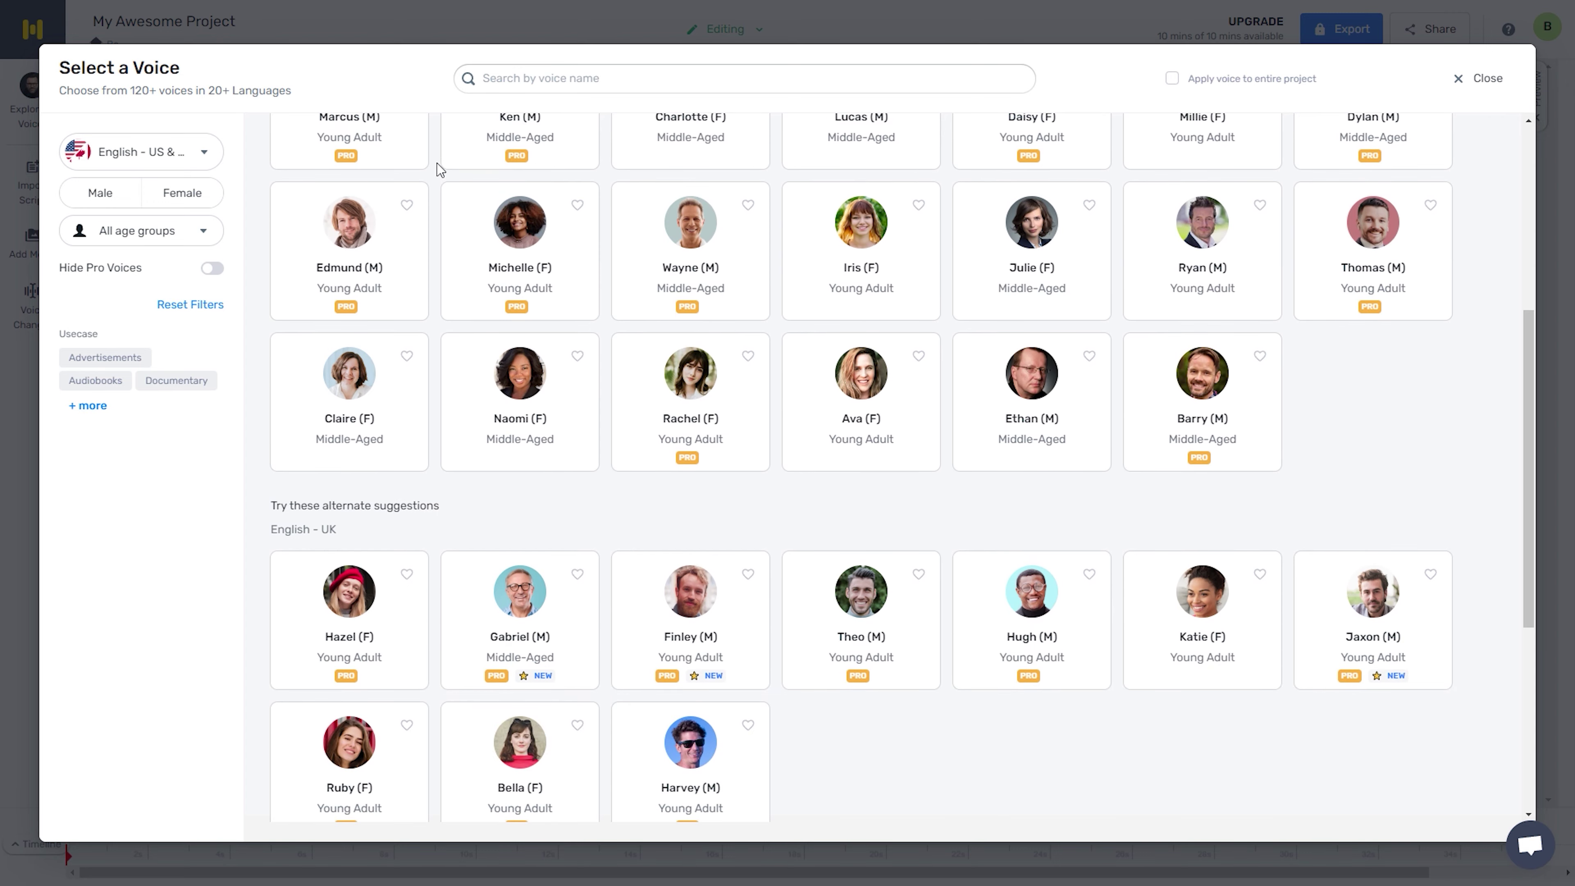
pyautogui.scroll(-1, 436, 162)
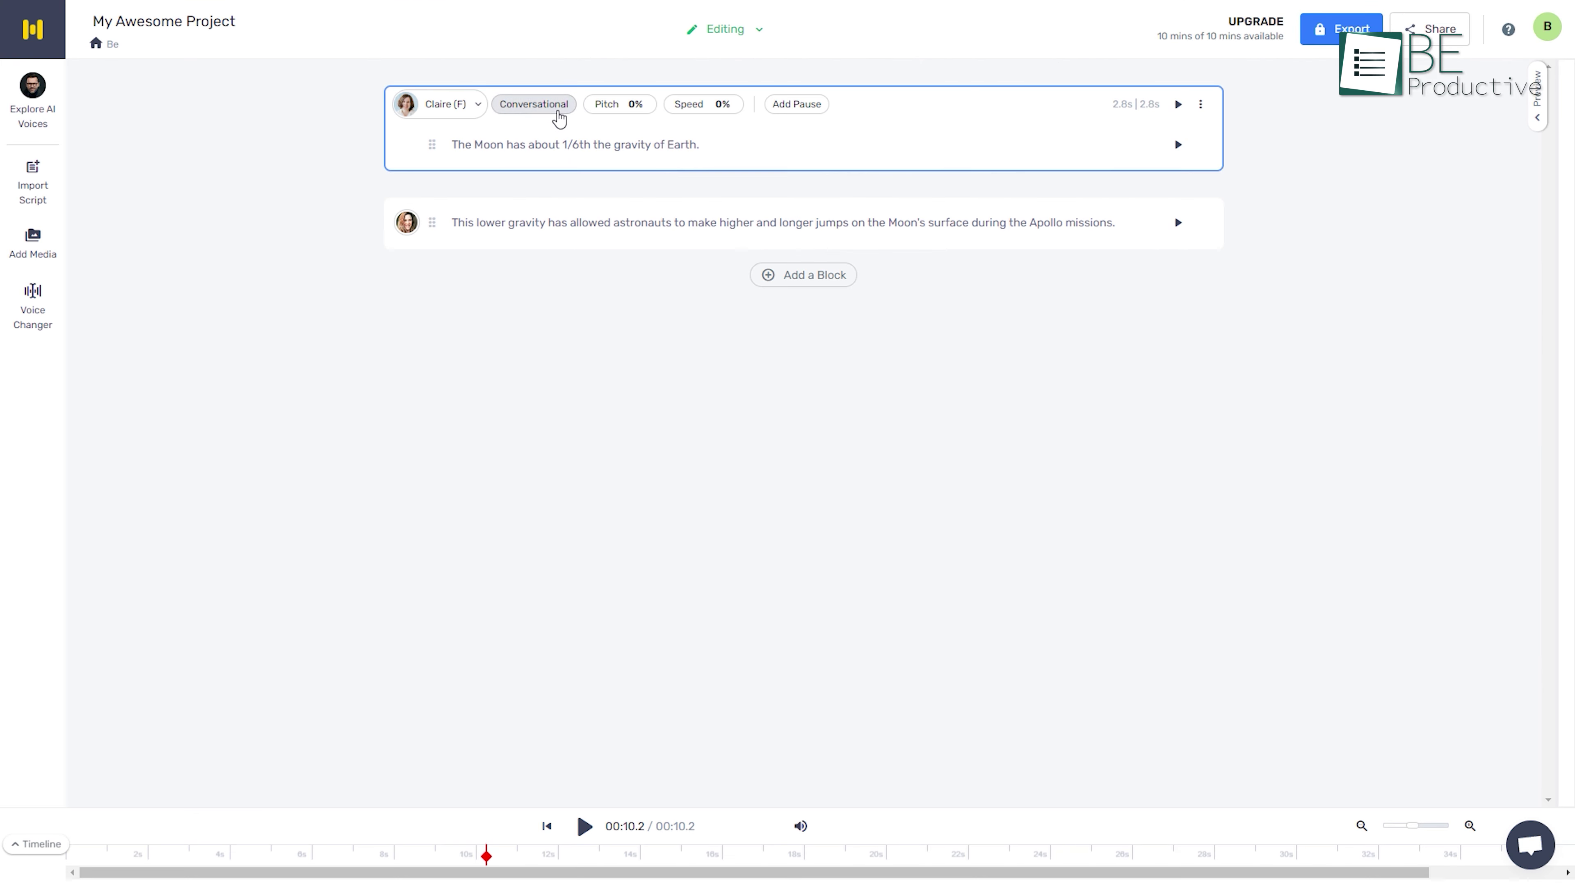
pyautogui.click(552, 109)
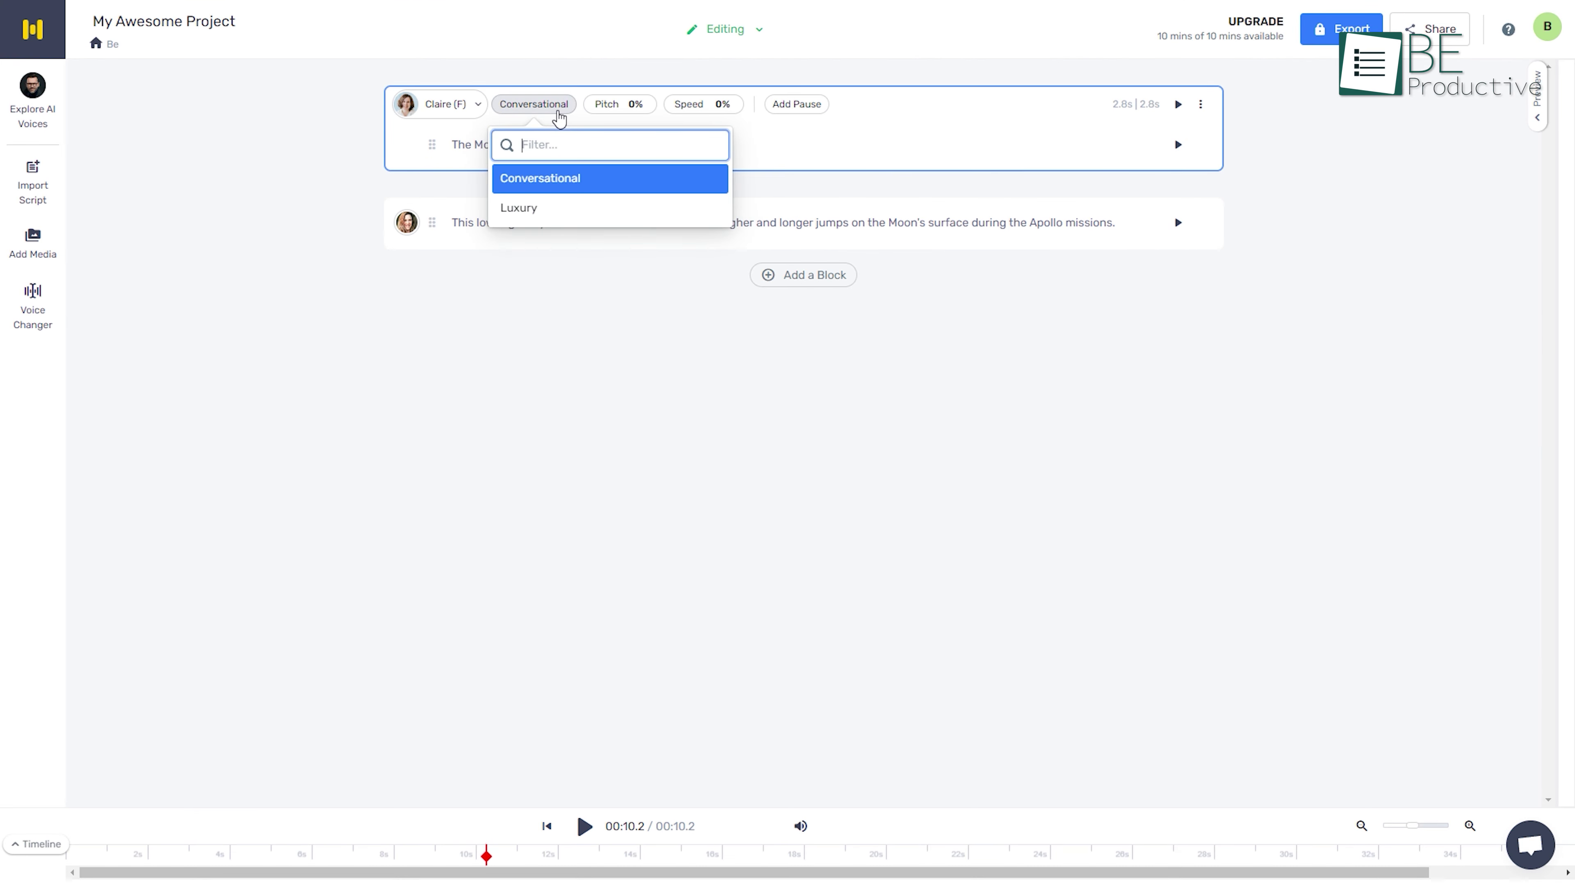
pyautogui.click(520, 208)
# Set pitch to +24% and speed to +23%, then add a weak pause after the first sentence.
pyautogui.click(577, 103)
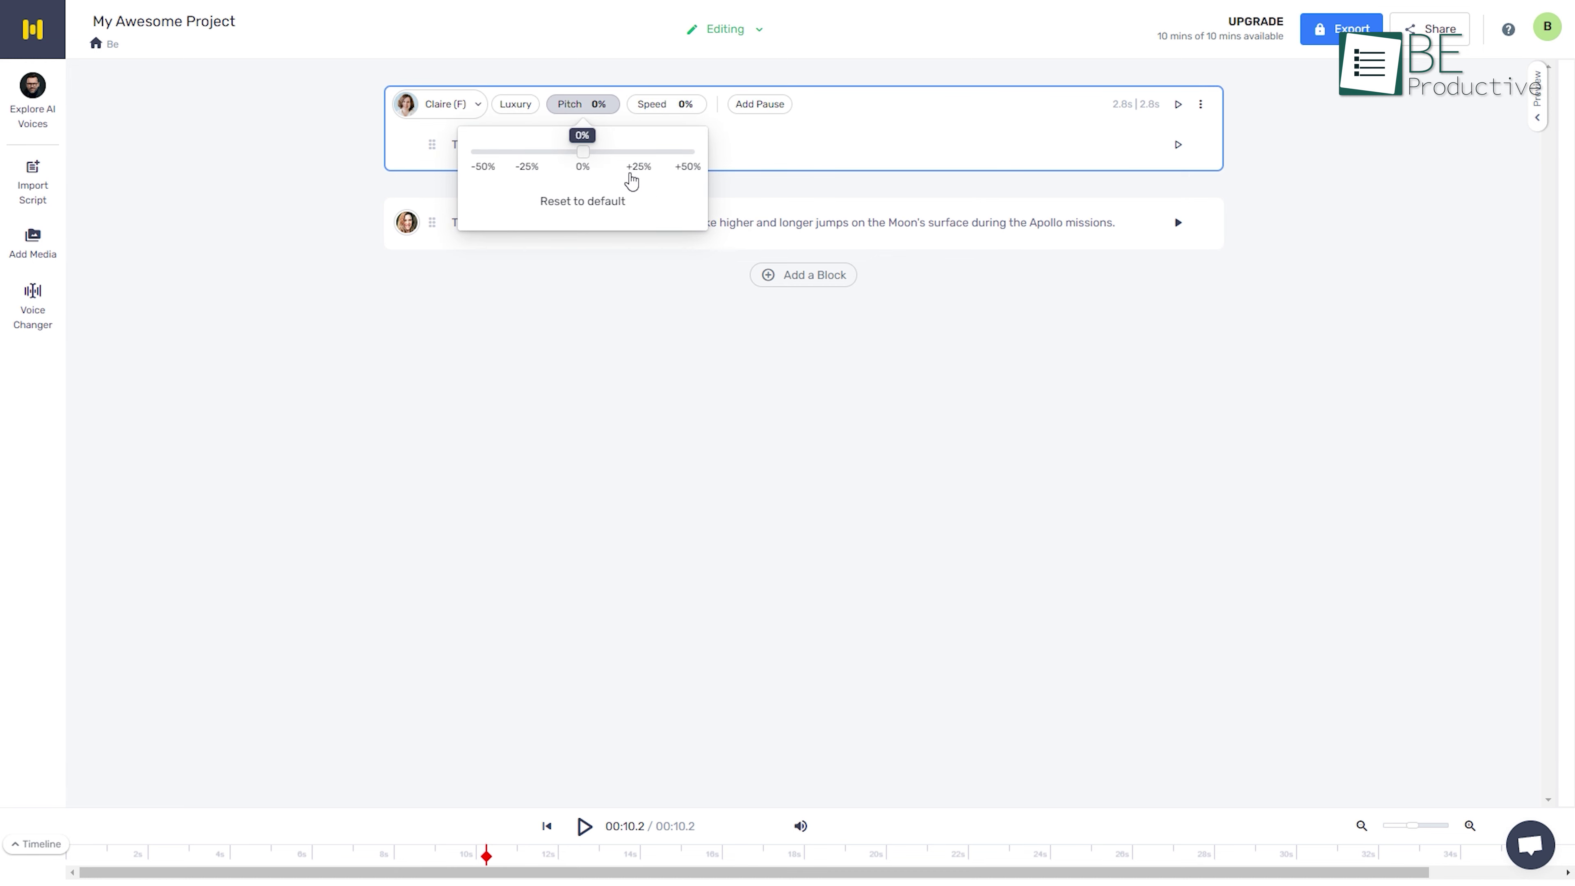
pyautogui.click(636, 151)
pyautogui.click(667, 106)
pyautogui.click(718, 152)
pyautogui.click(760, 106)
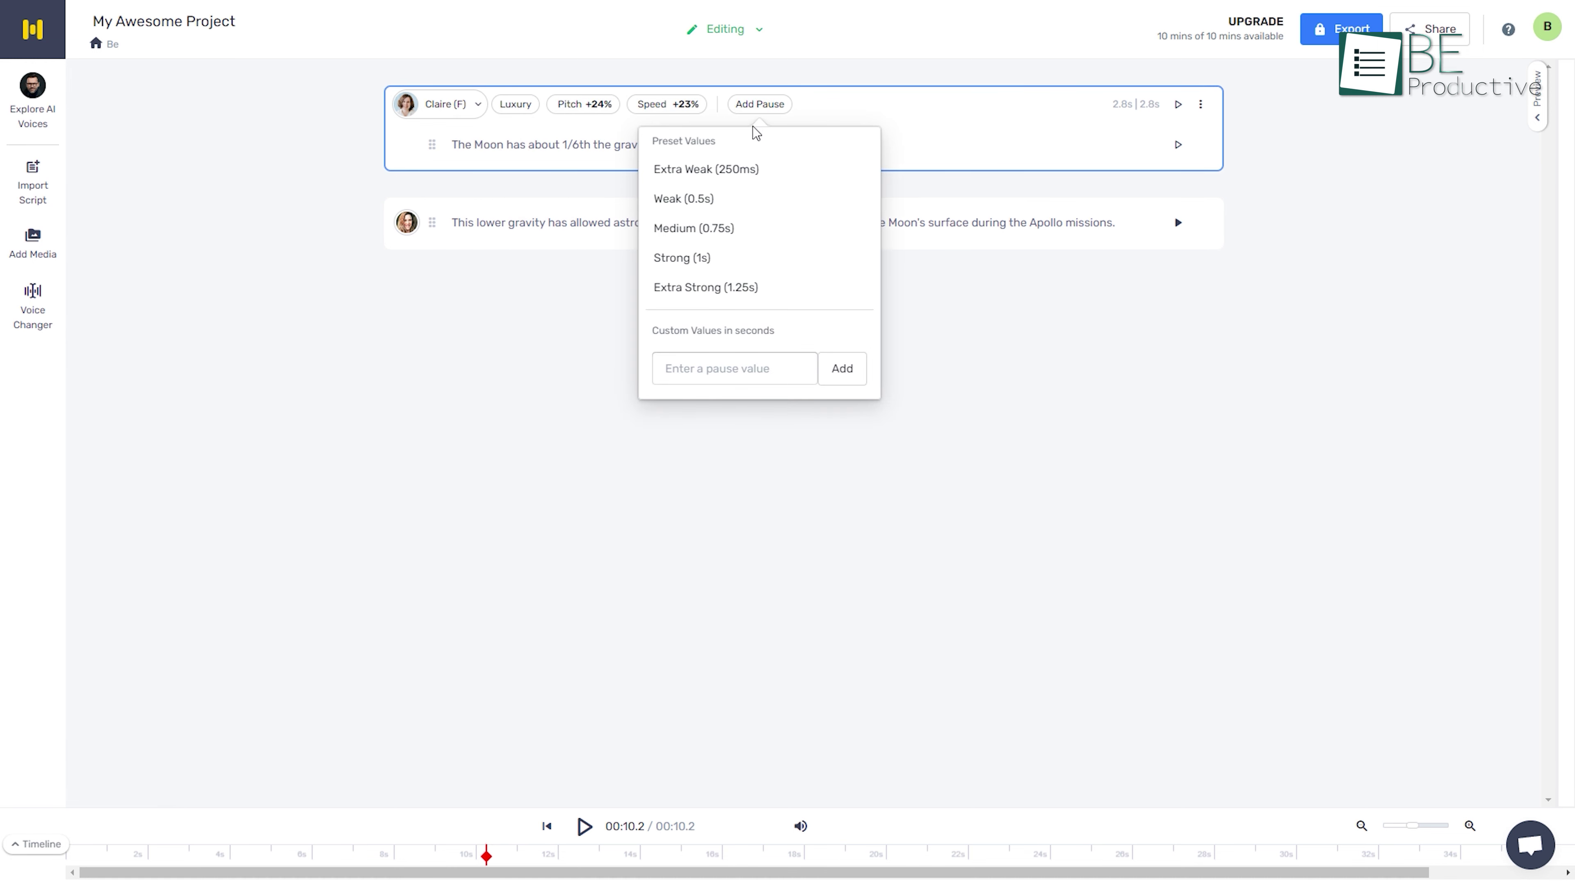
pyautogui.click(699, 200)
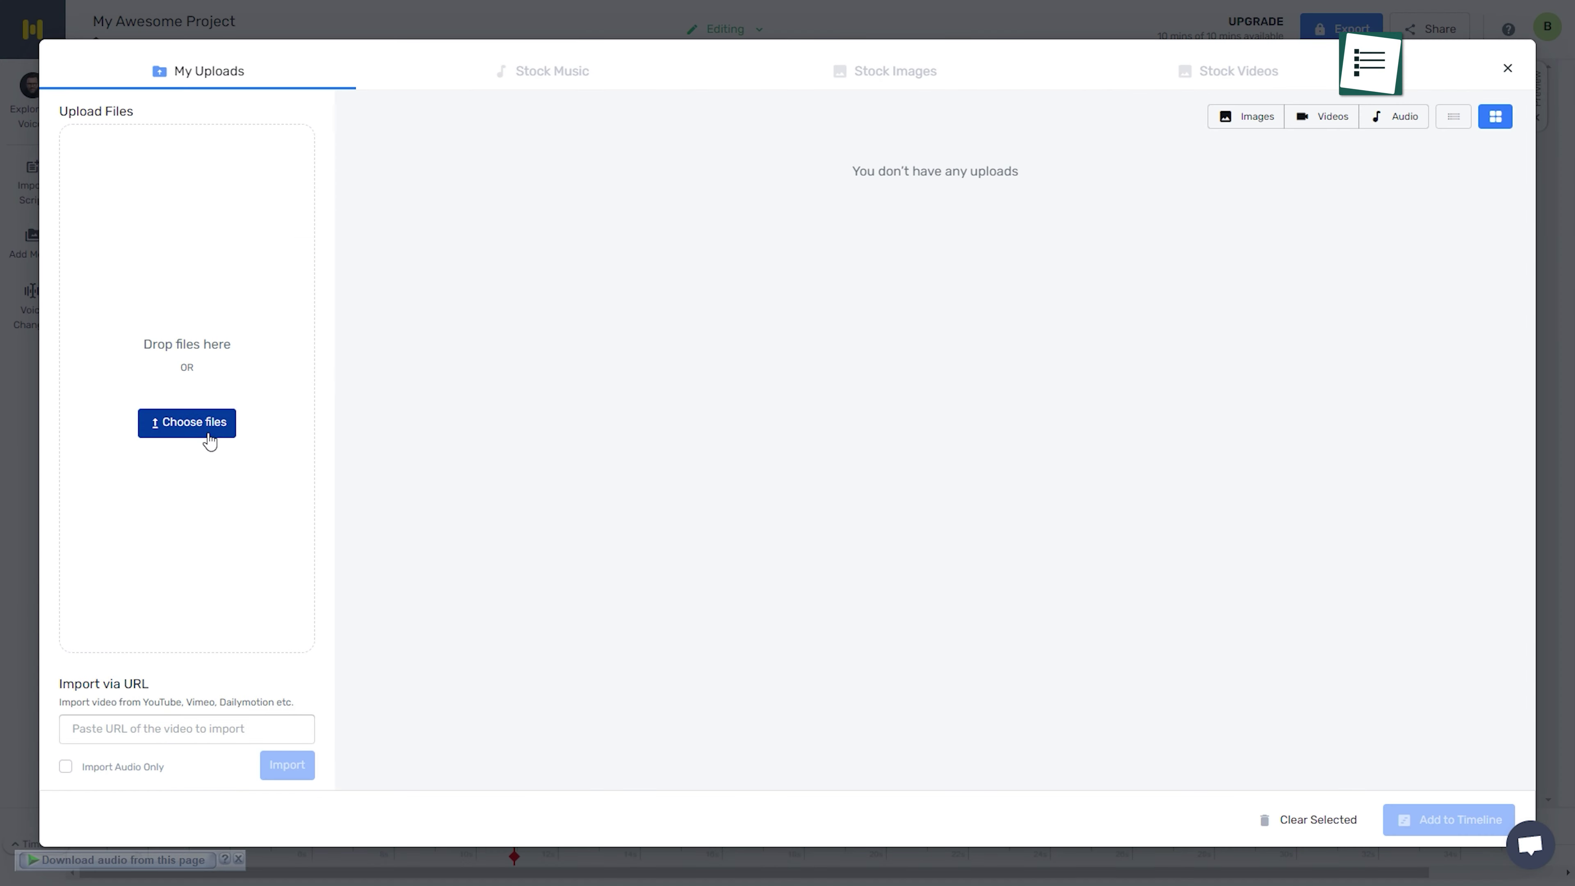
# Upload the landscape photo from the Pictures folder.
pyautogui.click(210, 438)
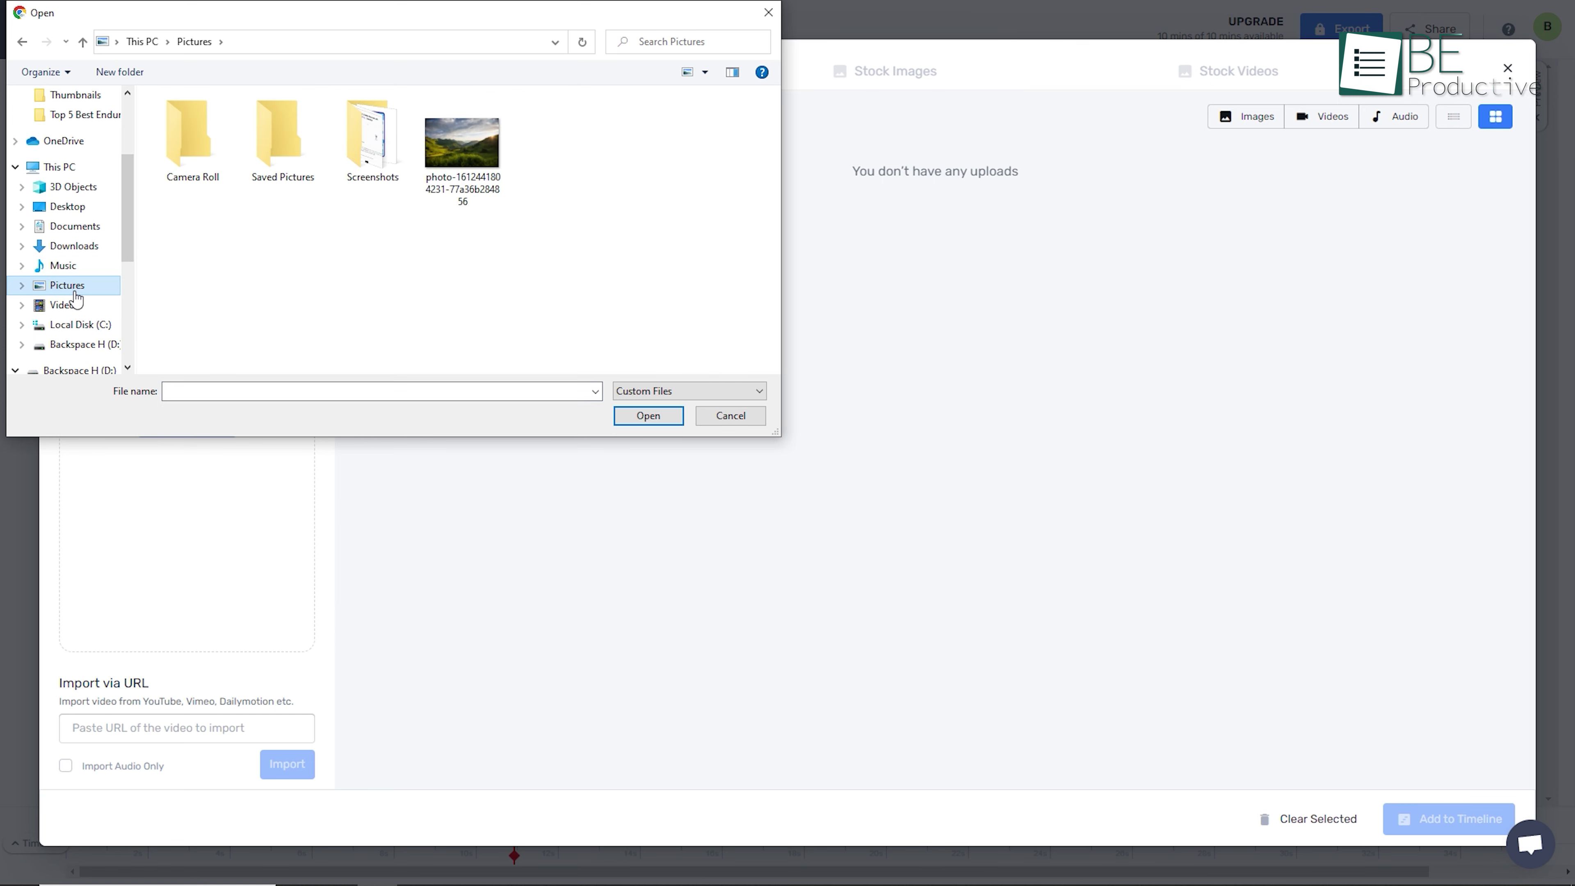
pyautogui.doubleClick(462, 142)
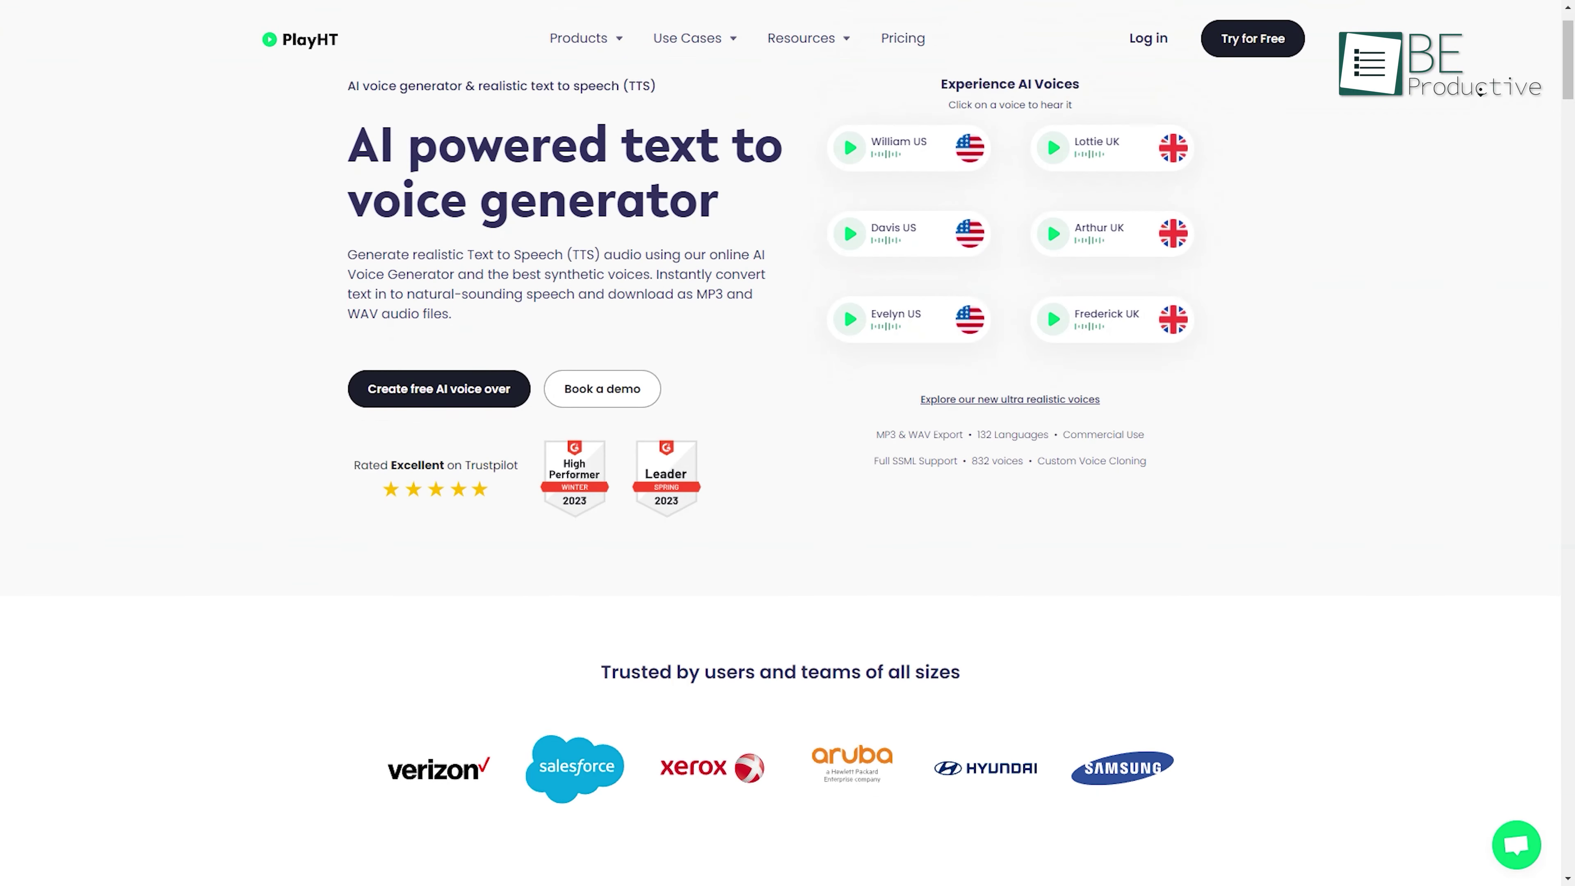
# Paste the cosmos sentence into the editor and generate its audio previews.
pyautogui.scroll(-3, 770, 440)
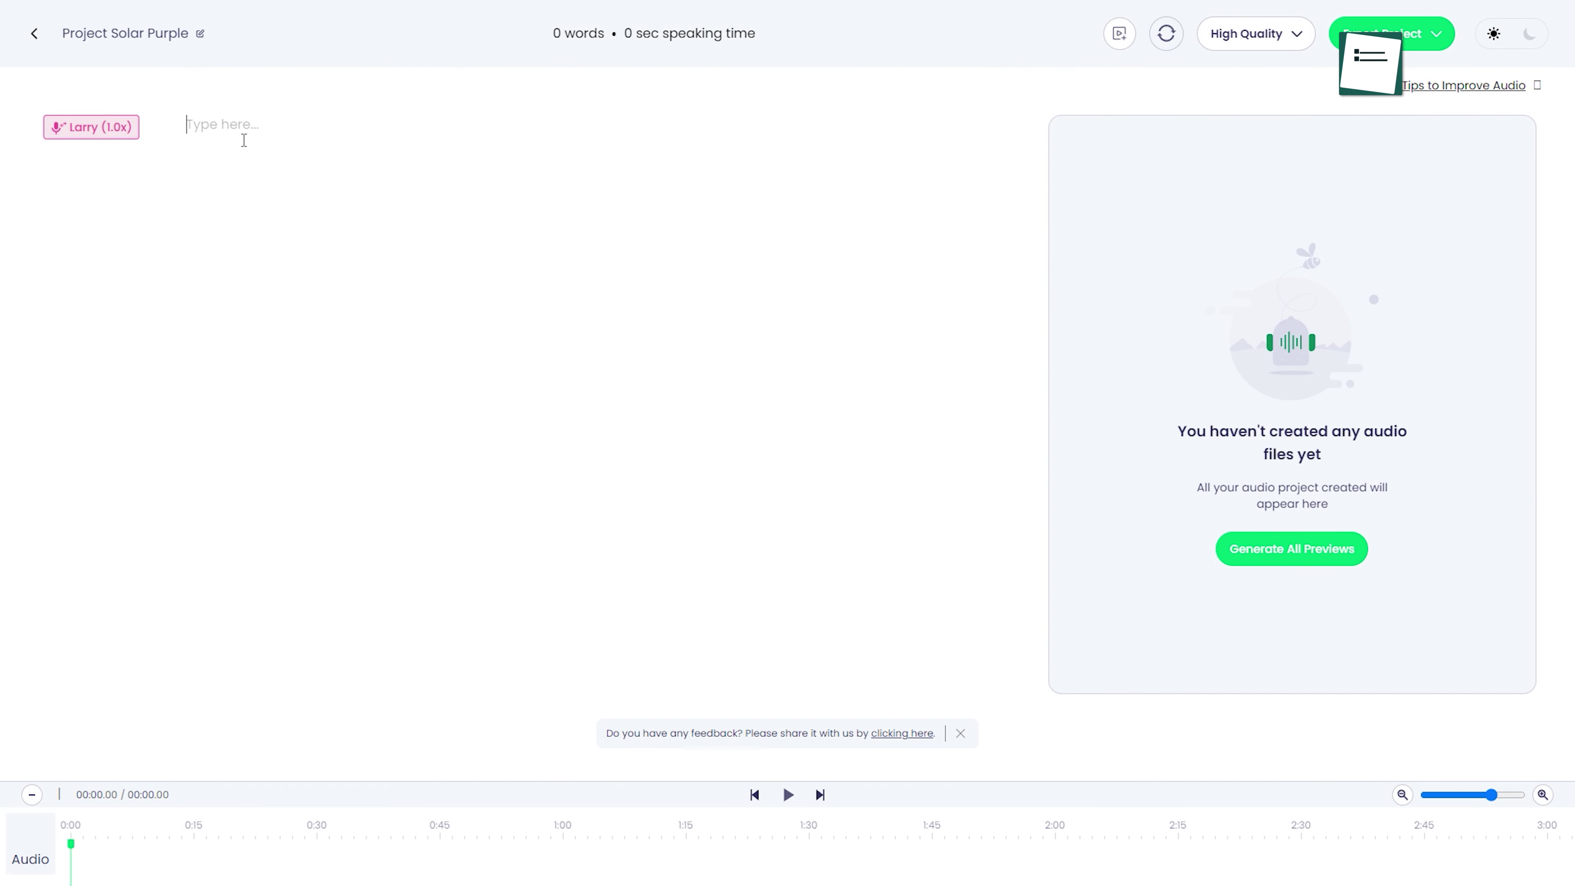
pyautogui.write('Across the vast expanse of the cosmos, stars twinkle in the velvety darkness of the night sky.')
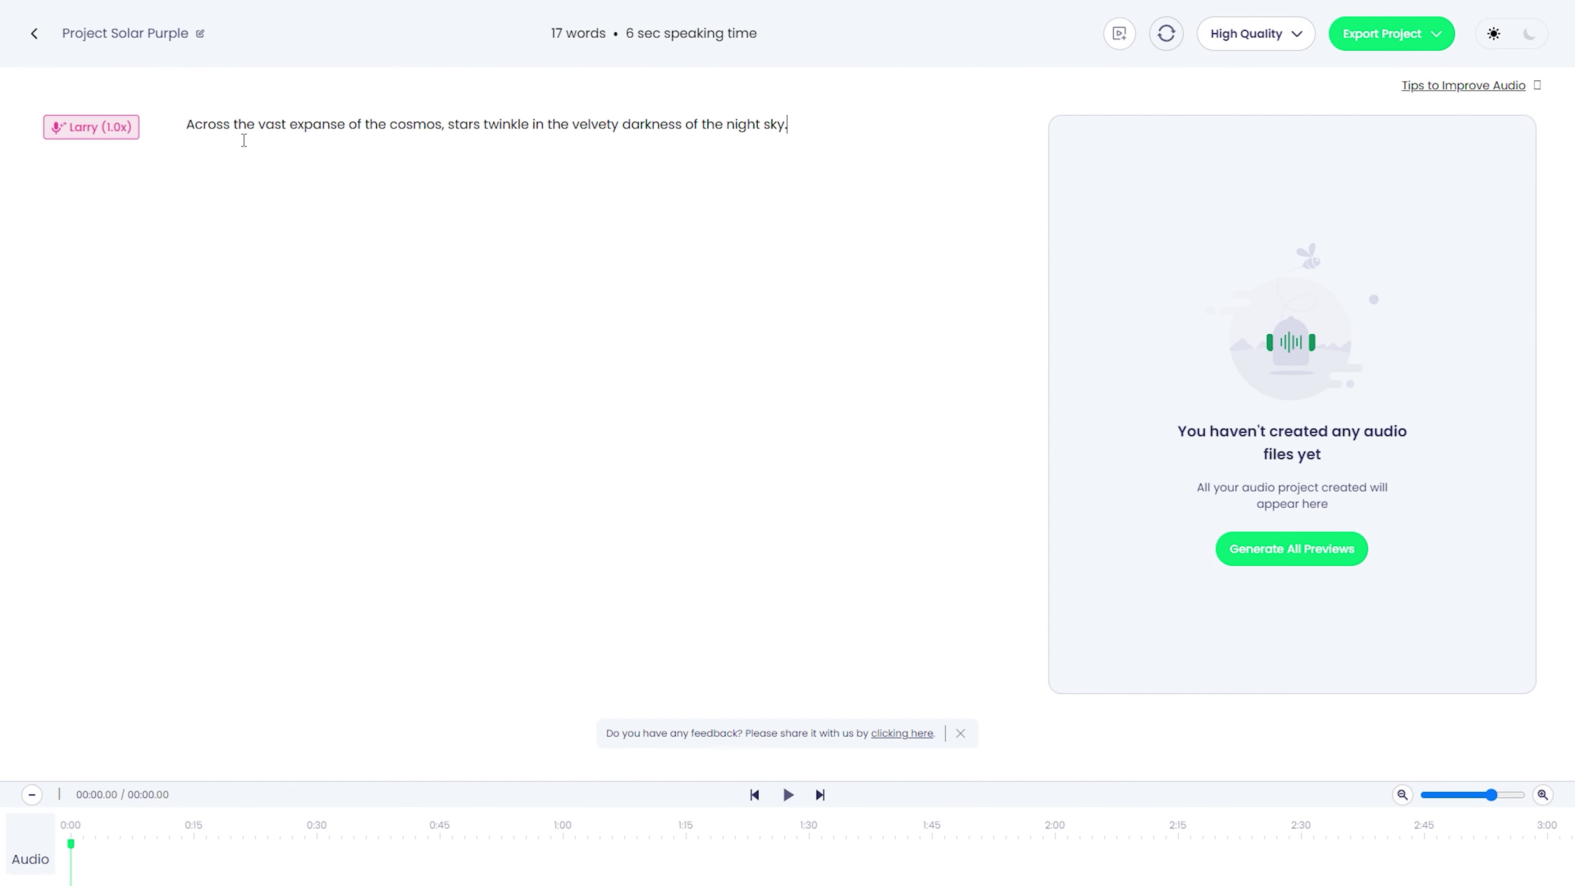
pyautogui.click(1255, 549)
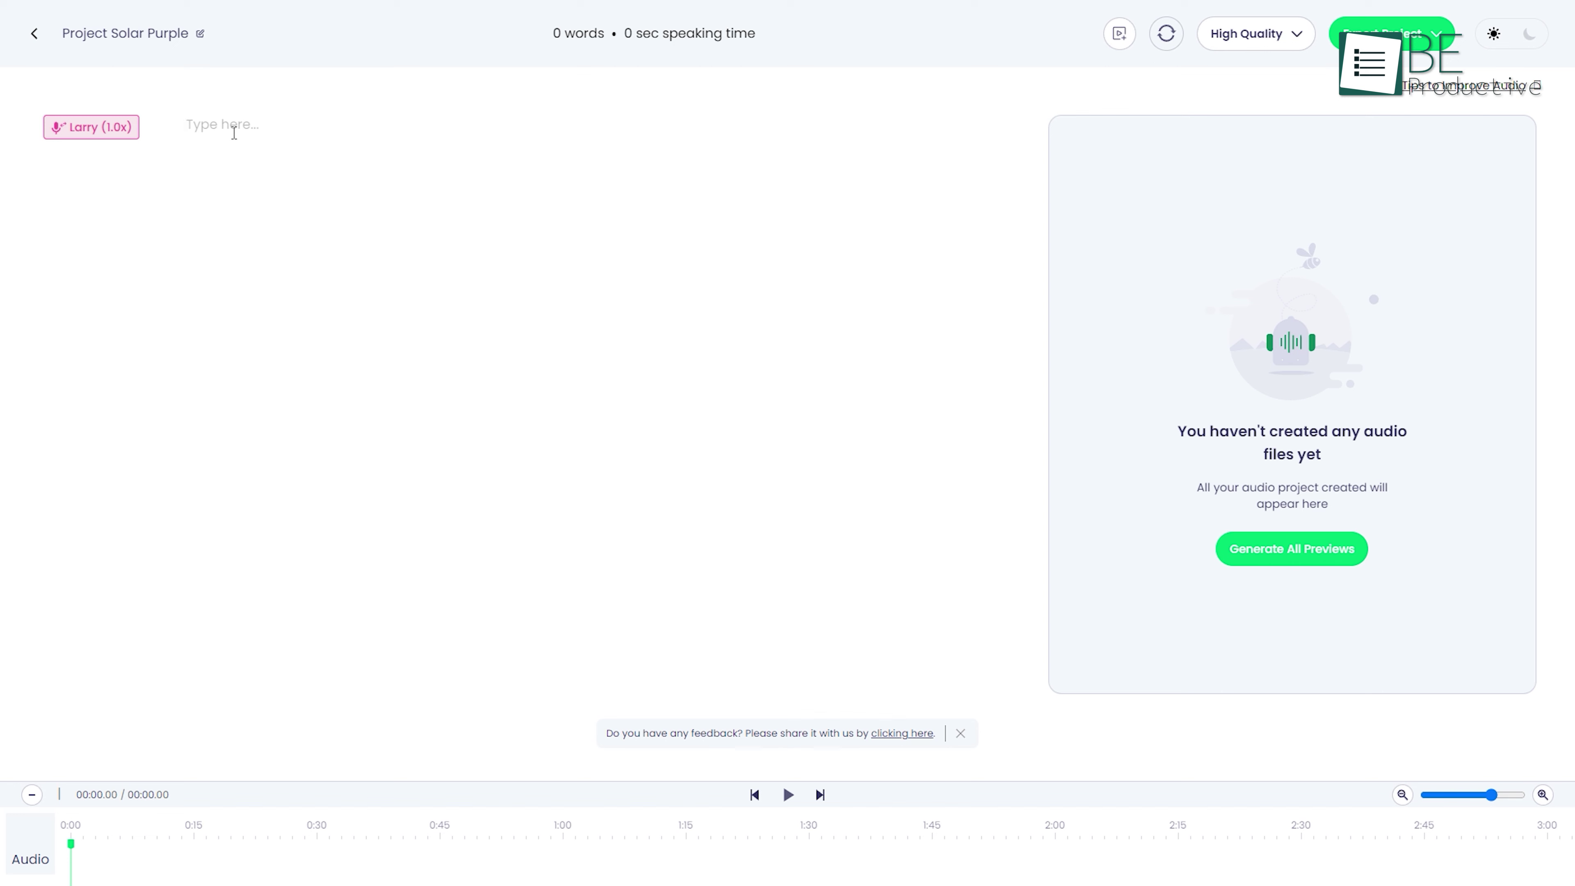
# Replace it with the swirling galaxies sentence and pick the Abigail voice.
pyautogui.write('Galaxies swirl in a cosmic dance, each containing billions of stars and untold mysteries waiting to be unraveled.')
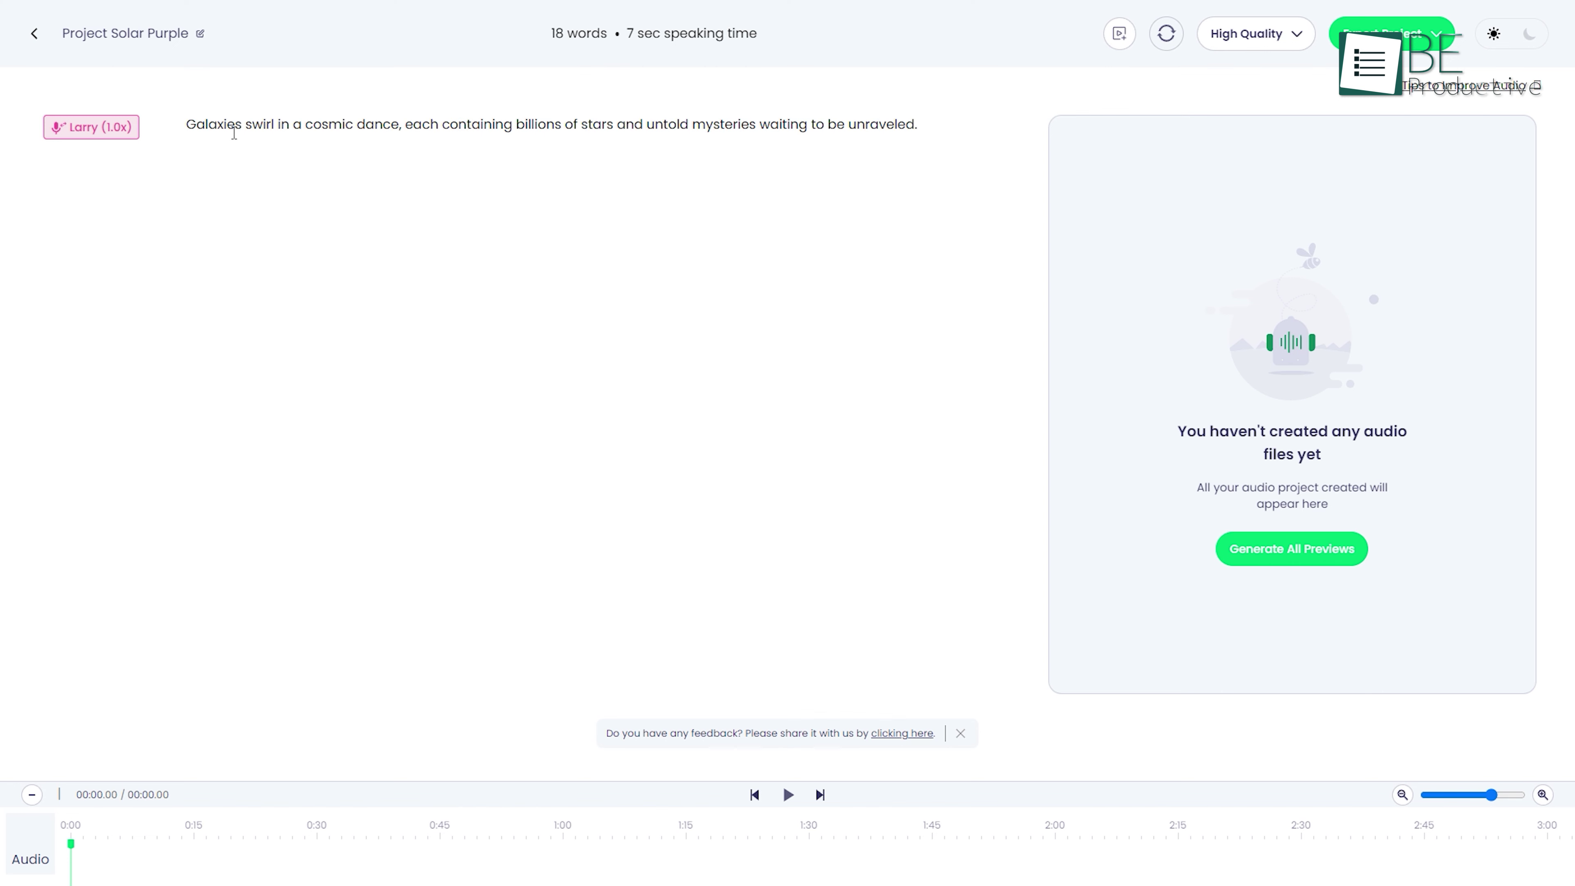
pyautogui.click(91, 127)
pyautogui.click(364, 350)
# Confirm a Narrative-style voice at 1.5x speed, generate the galaxies preview, and check audio quality options.
pyautogui.click(1090, 186)
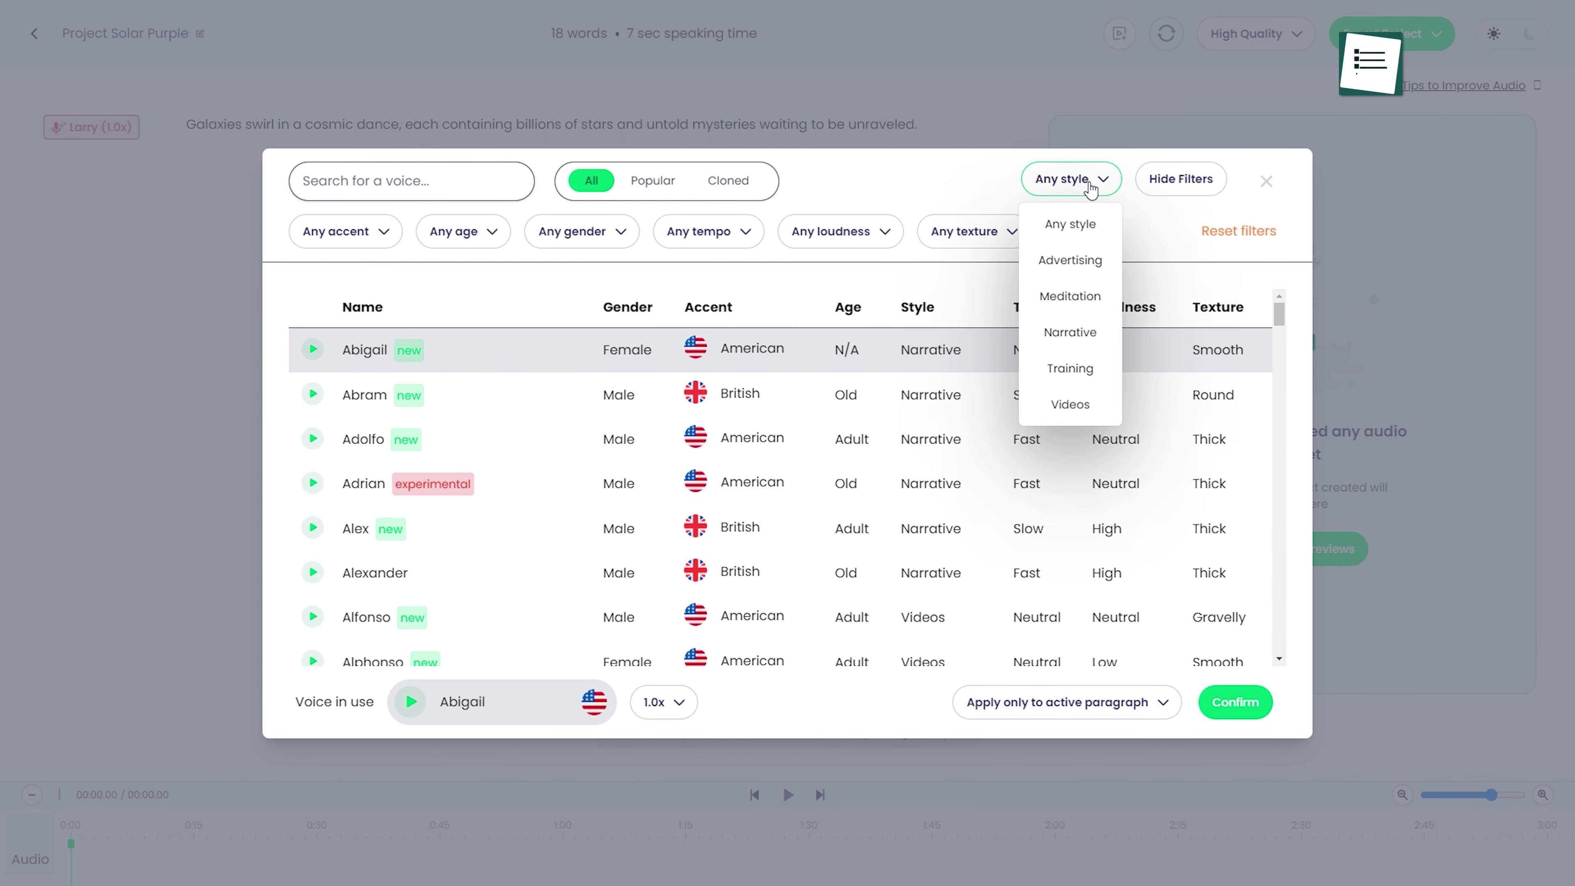
pyautogui.click(1071, 332)
pyautogui.click(664, 702)
pyautogui.click(668, 303)
pyautogui.click(1226, 704)
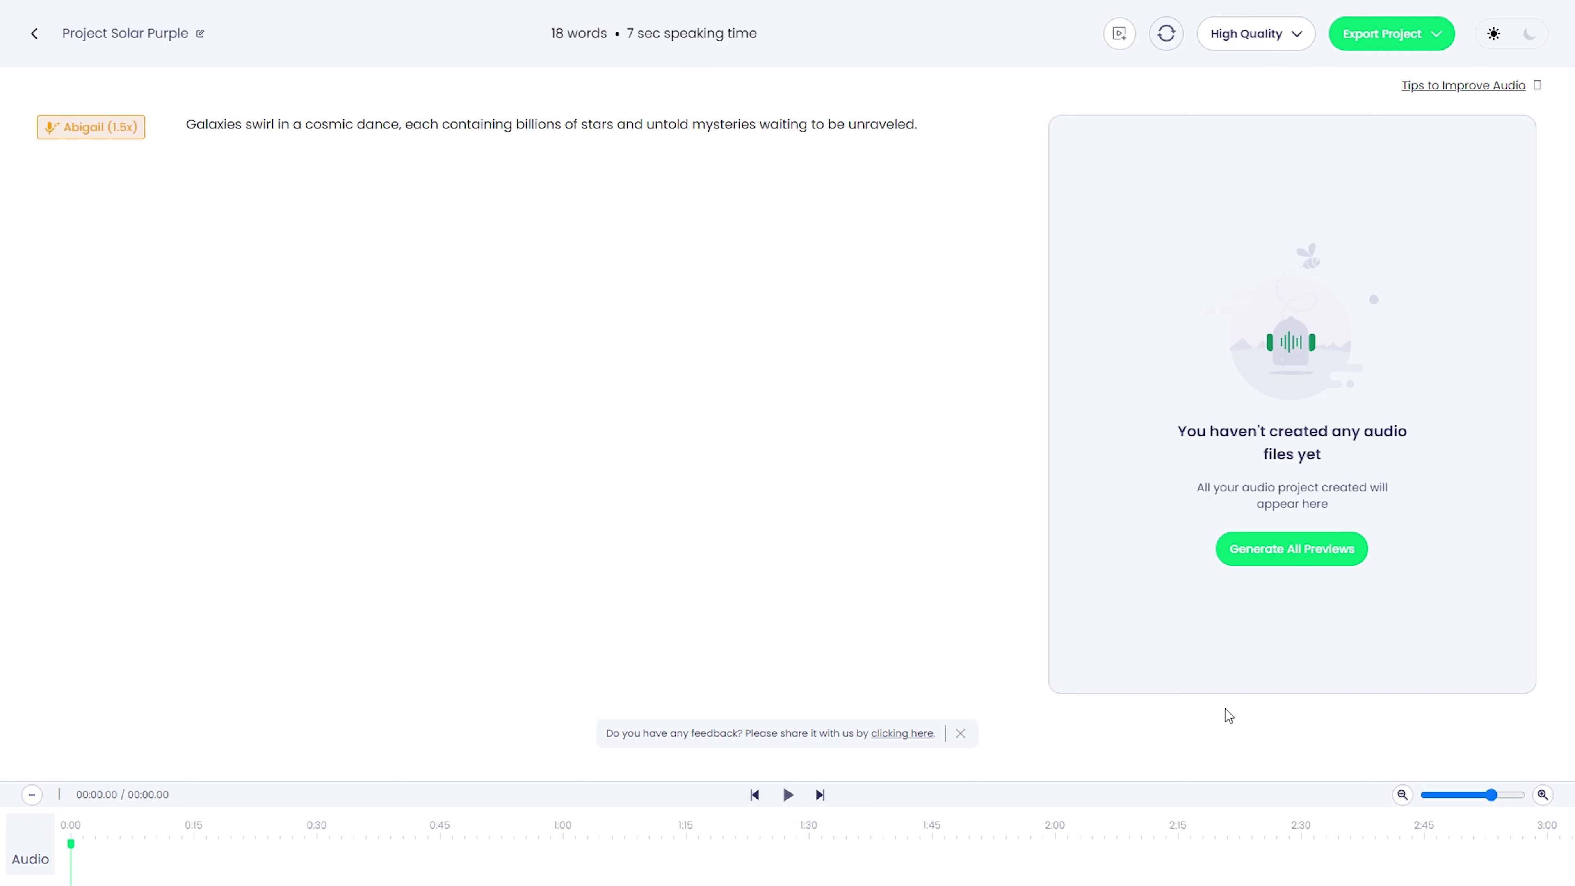
pyautogui.click(1275, 551)
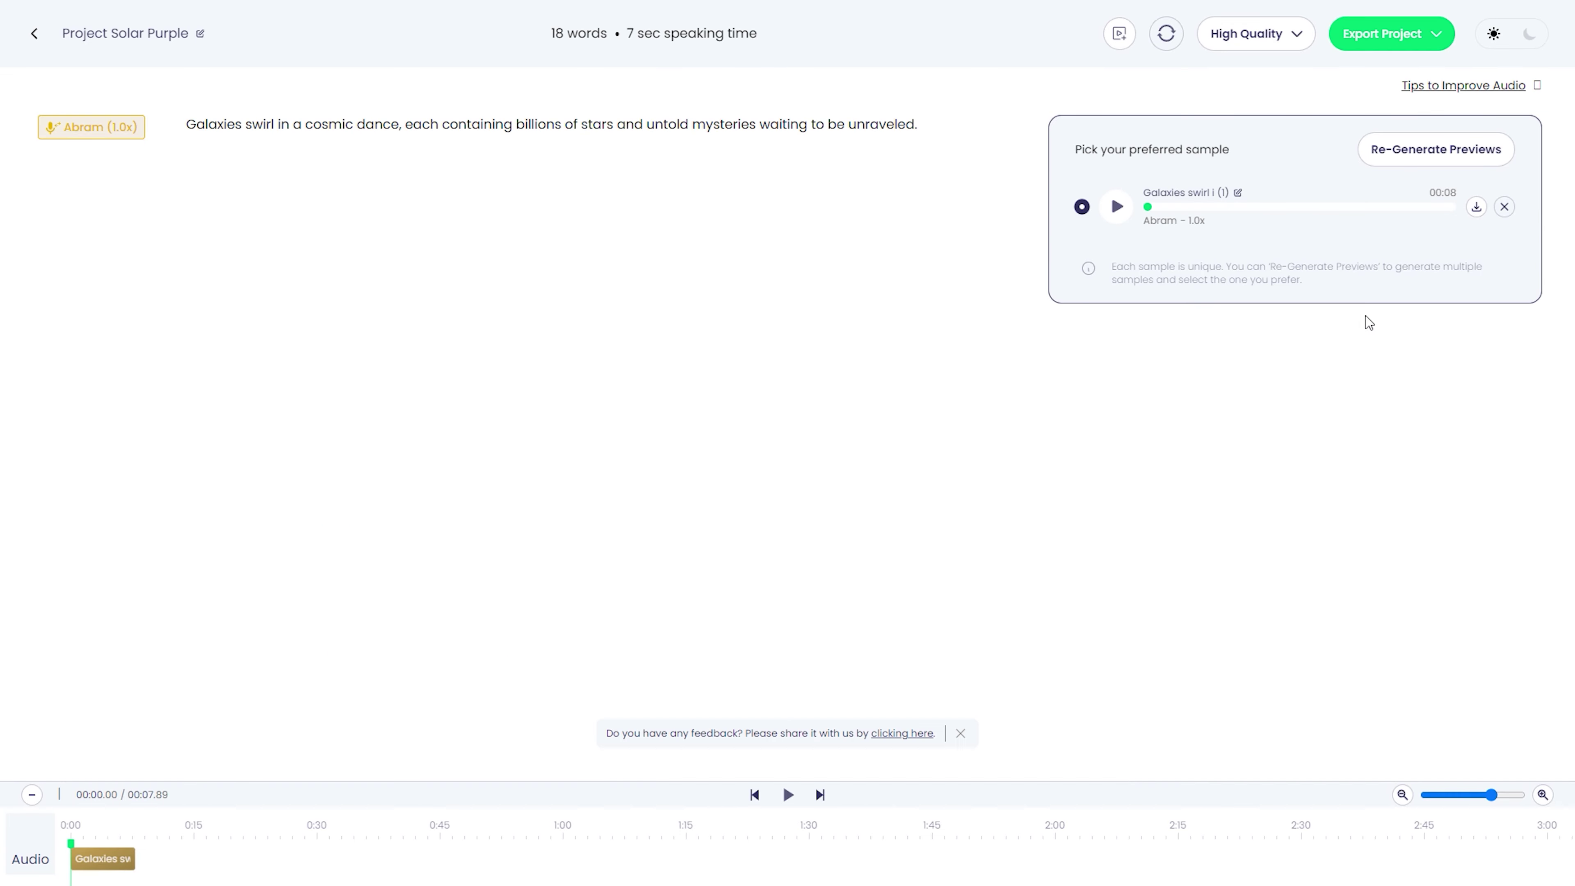
pyautogui.click(1284, 46)
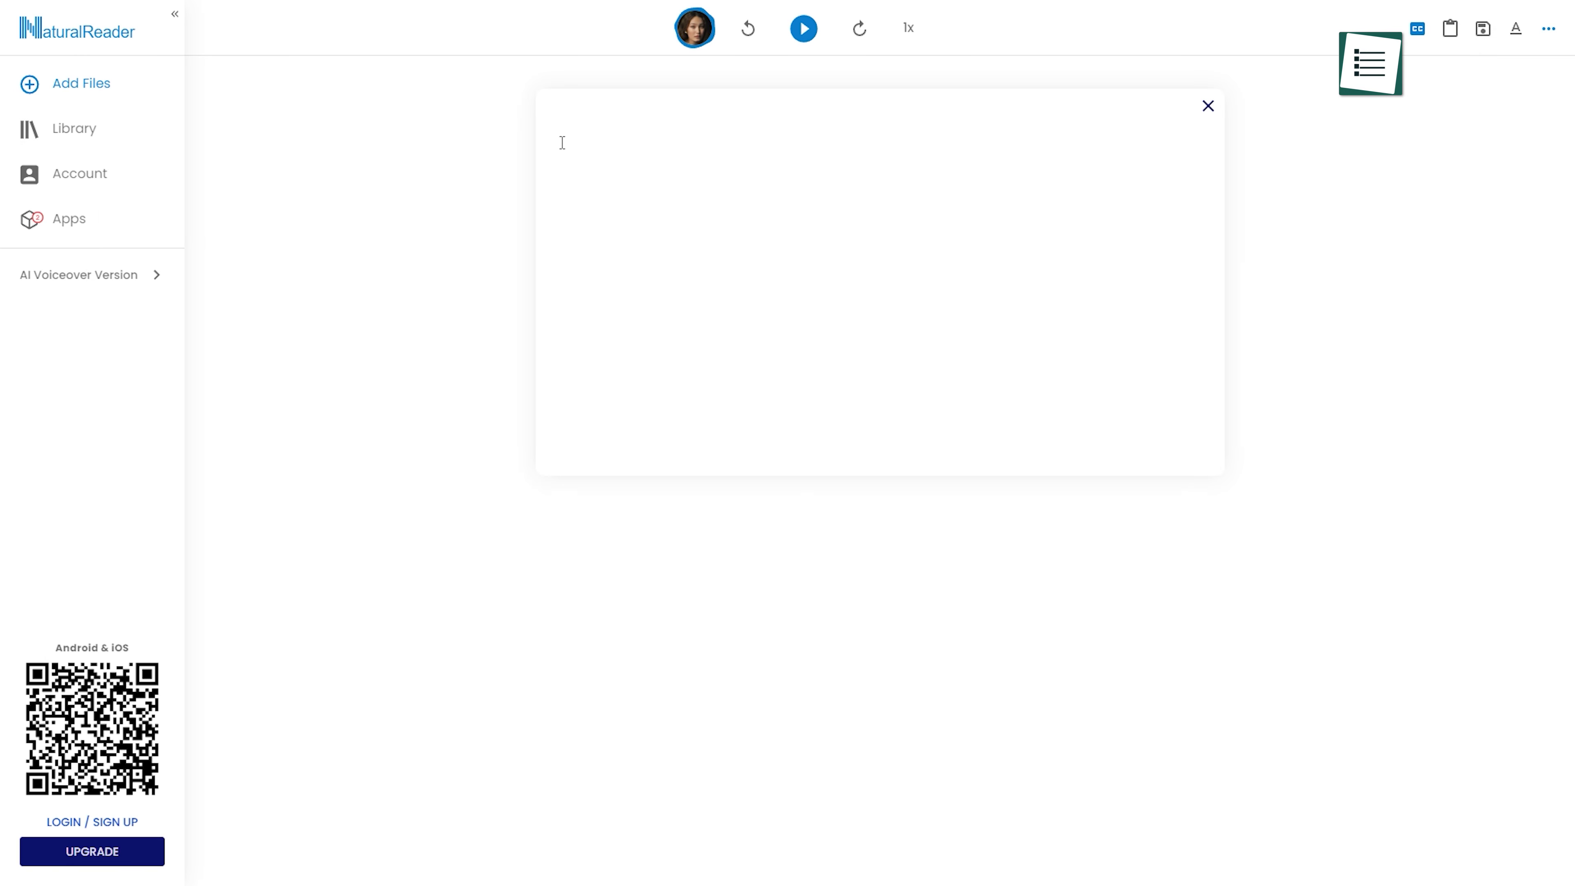
# Paste a sentence into NaturalReader, play it aloud, and browse the voice language list.
pyautogui.write('The sun dipped below the horizon, casting a warm, golden glow across the landscape.')
pyautogui.click(803, 29)
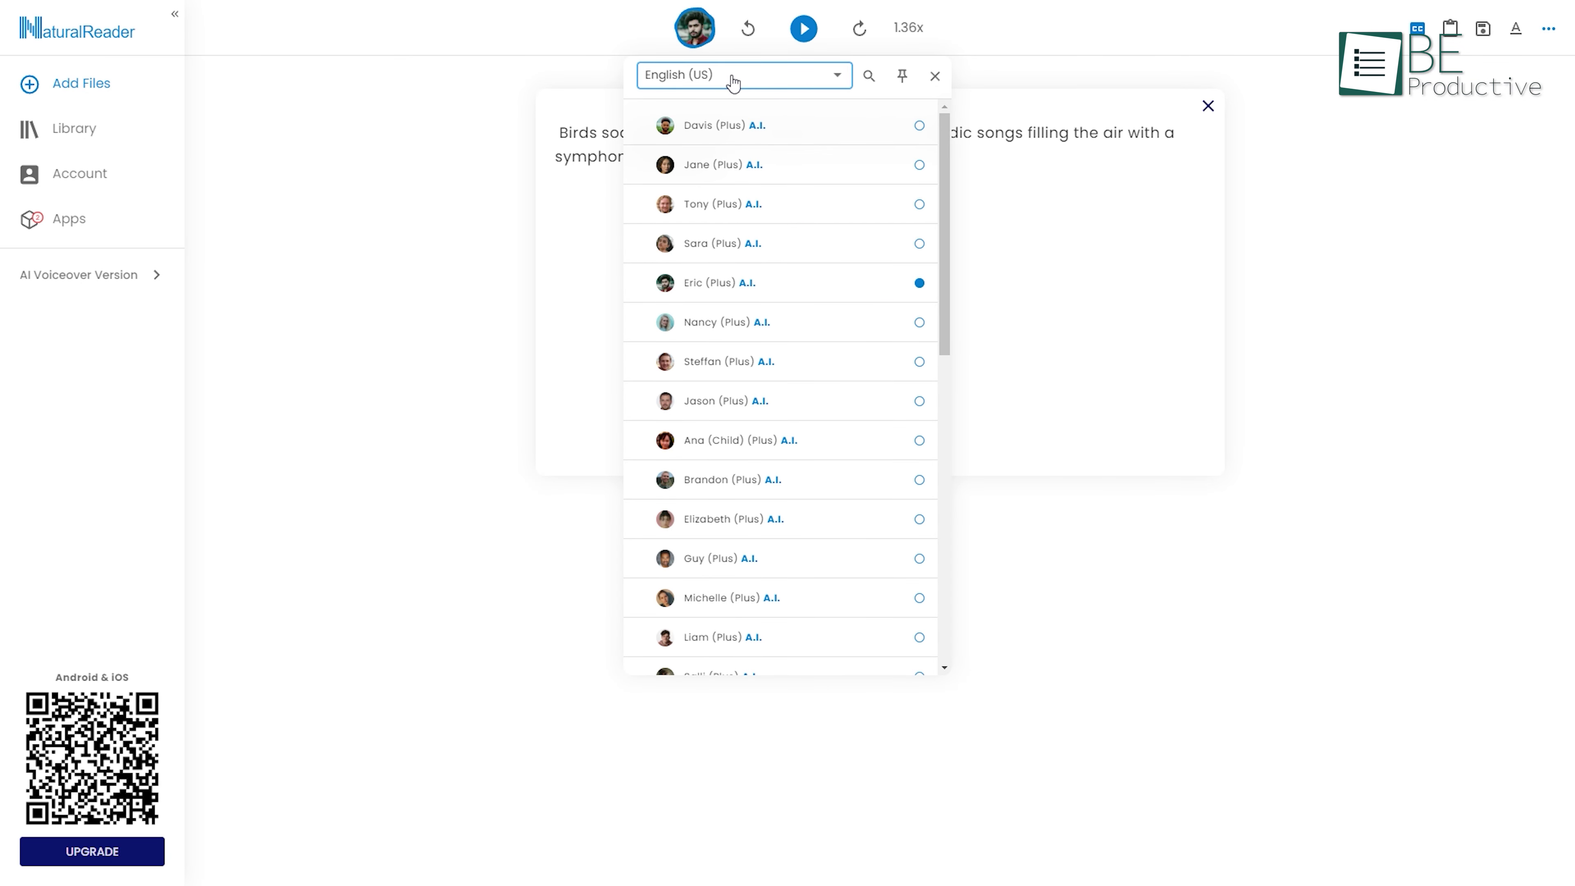
pyautogui.click(733, 83)
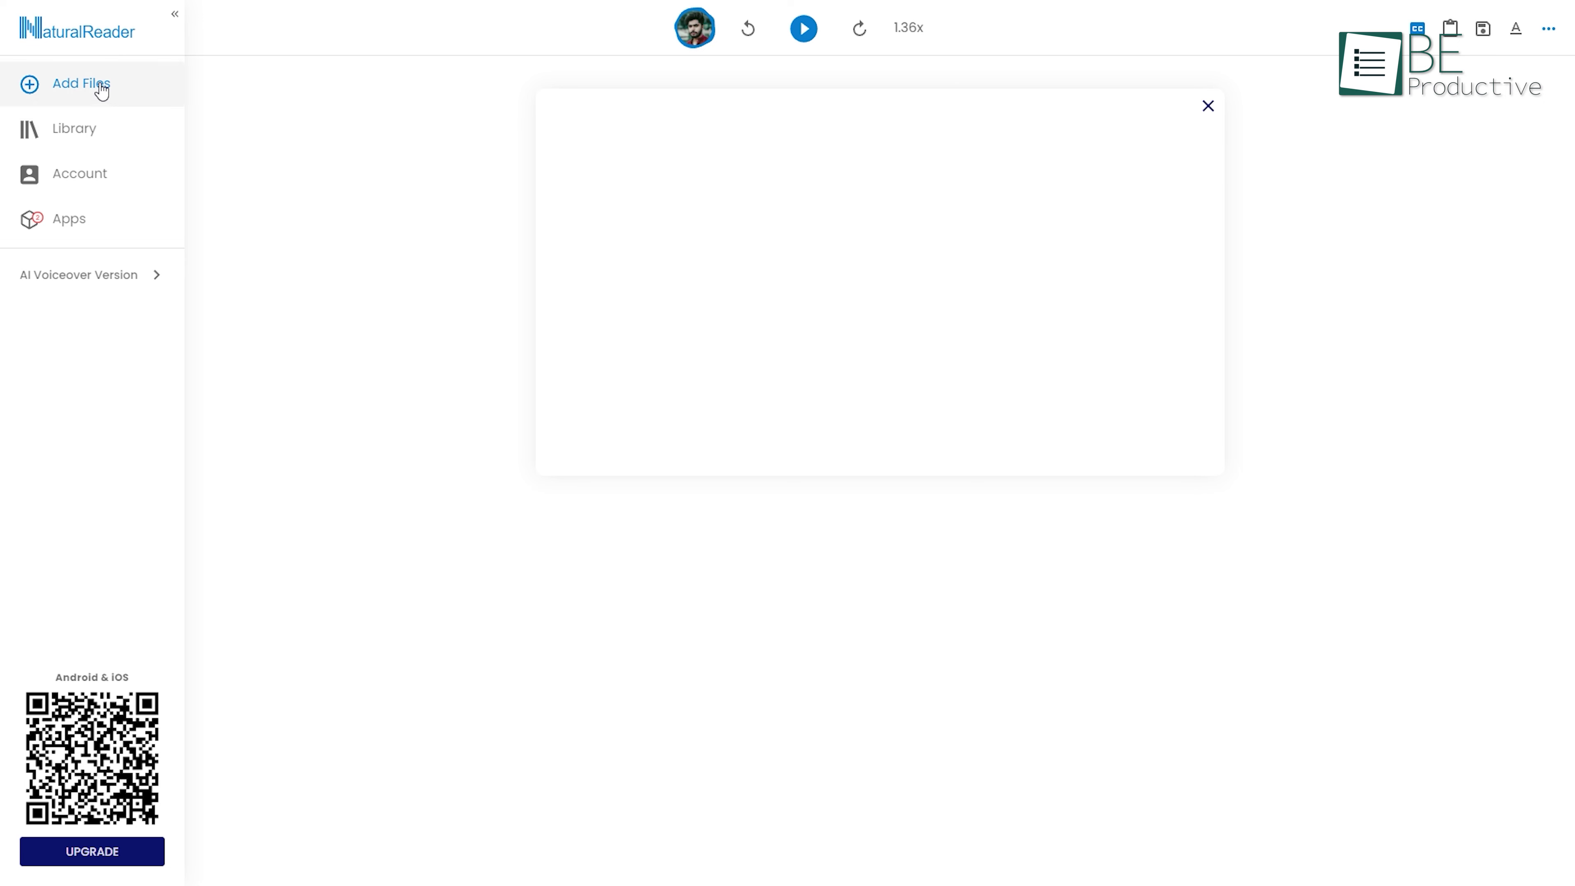
# Paste the sunset sentence and choose Add Files > Webpage to read from a link.
pyautogui.click(101, 86)
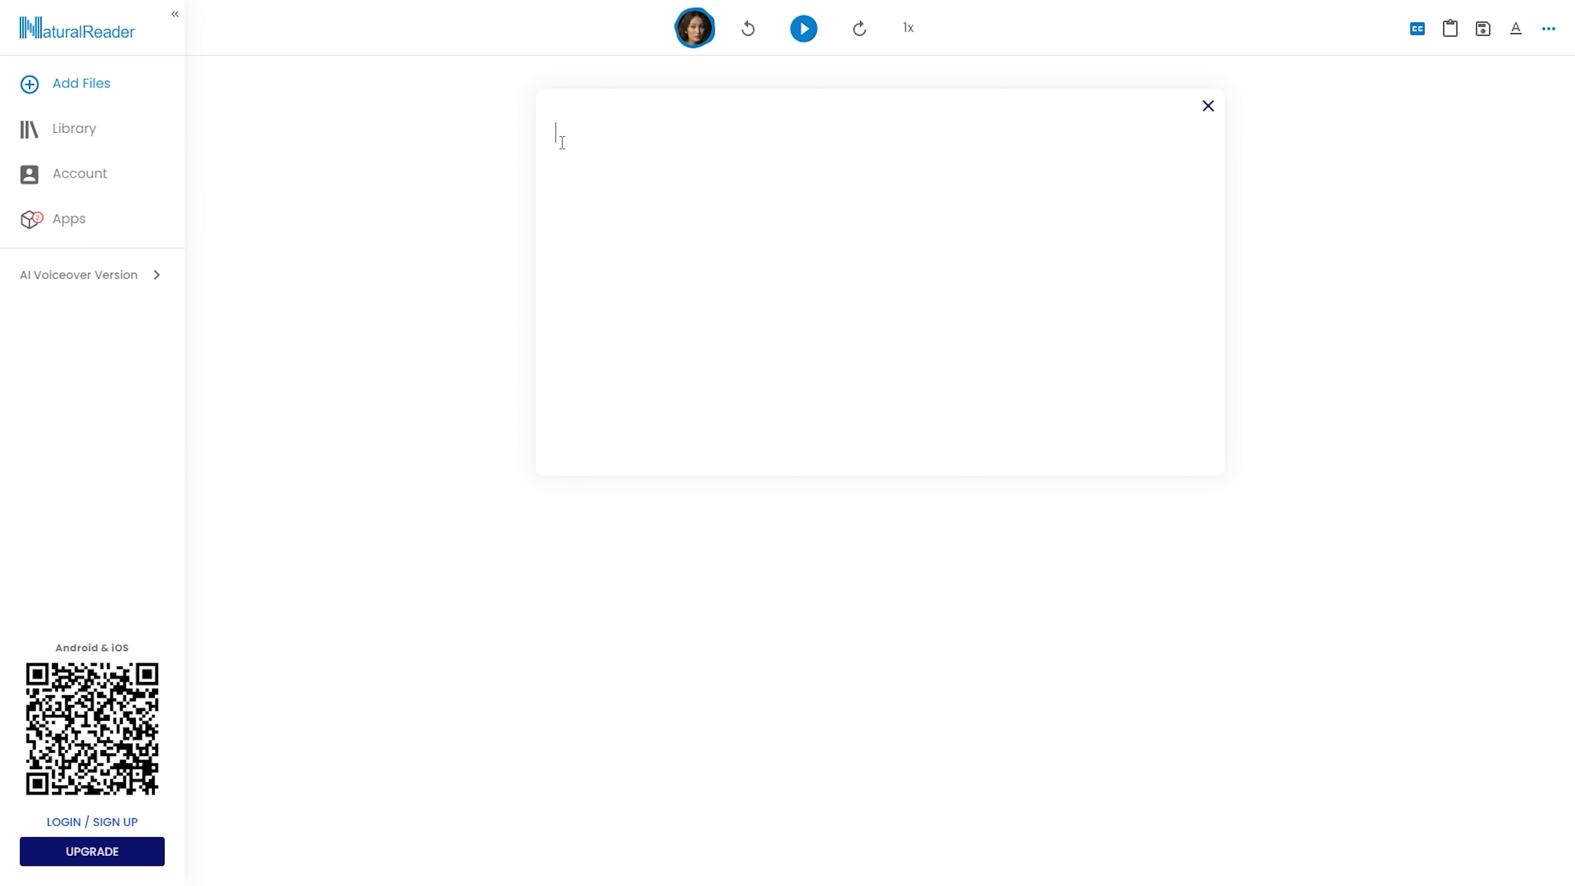
pyautogui.write('The sun dipped below the horizon, casting a warm, golden glow across the landscape.')
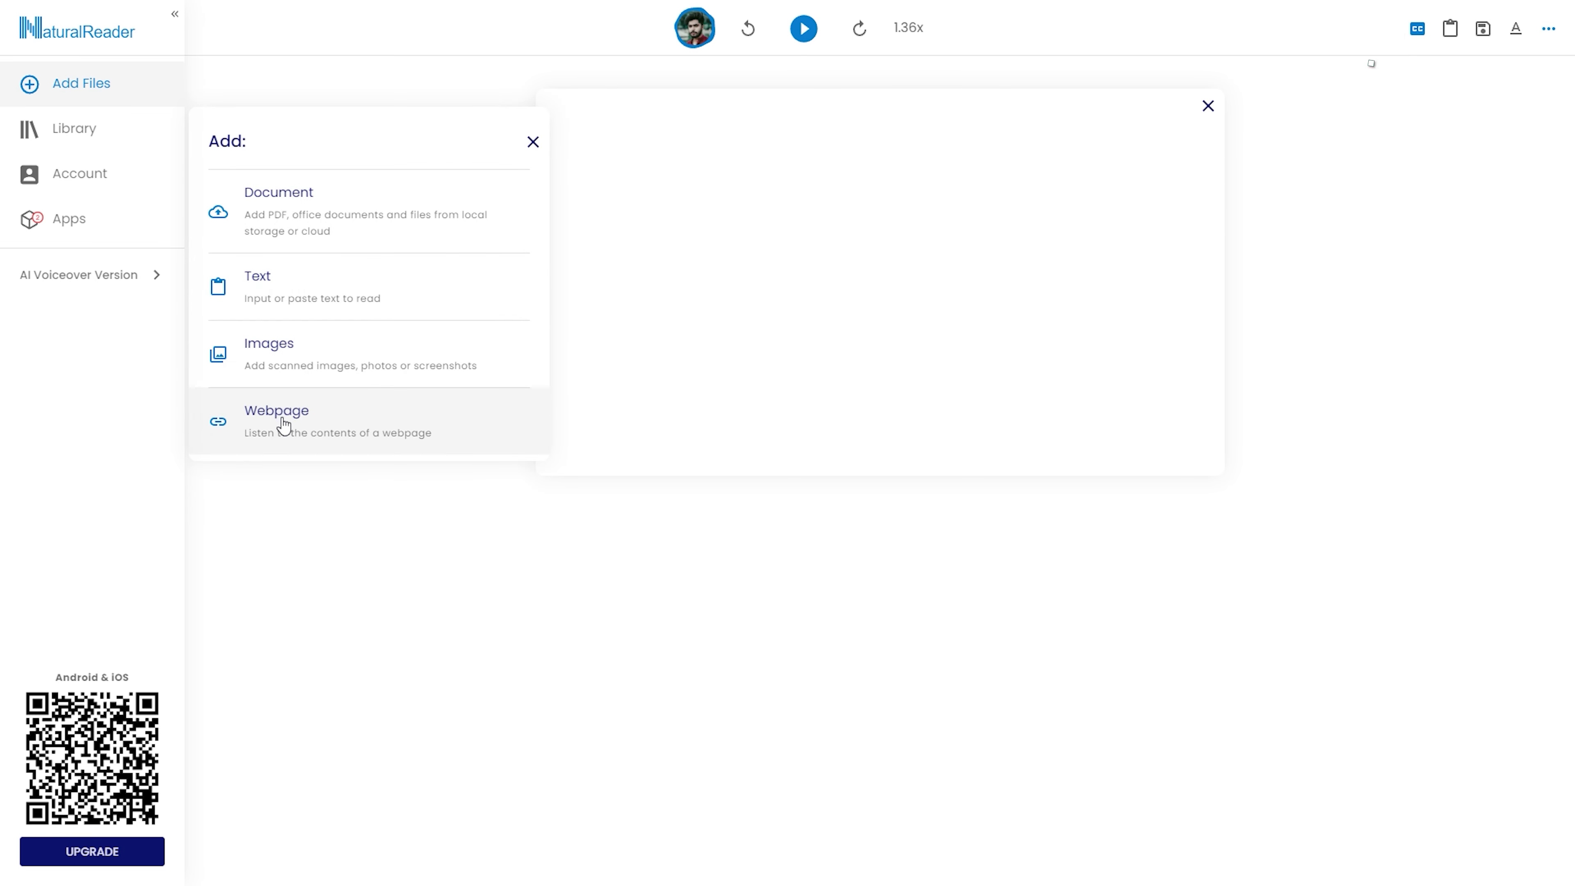
pyautogui.click(283, 423)
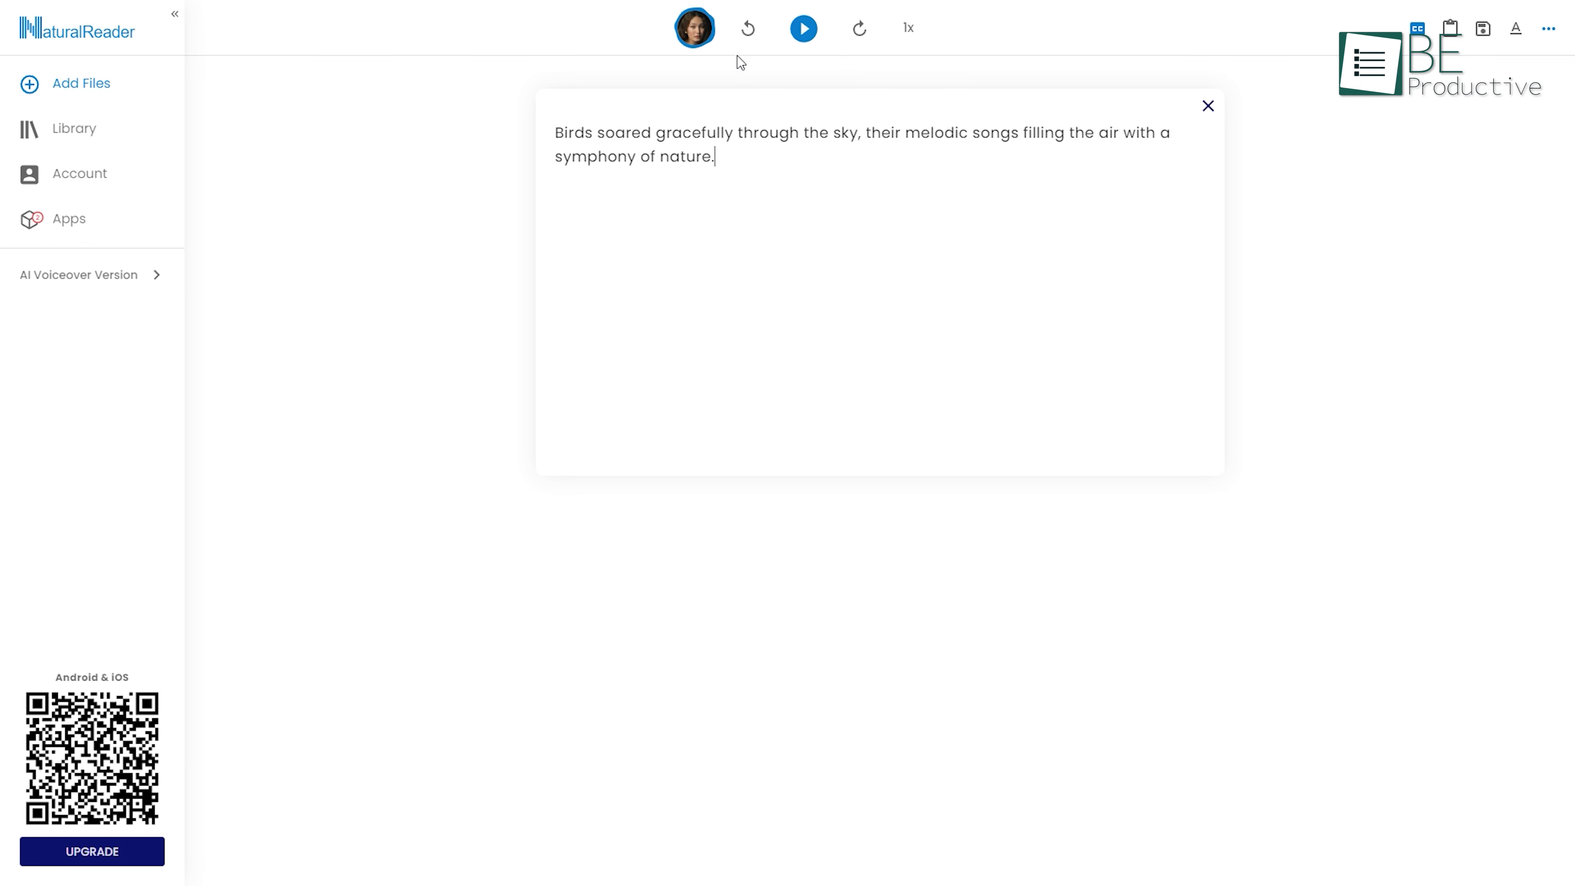
# Switch the reading voice to Tony and set the speed to 1.36x.
pyautogui.click(708, 38)
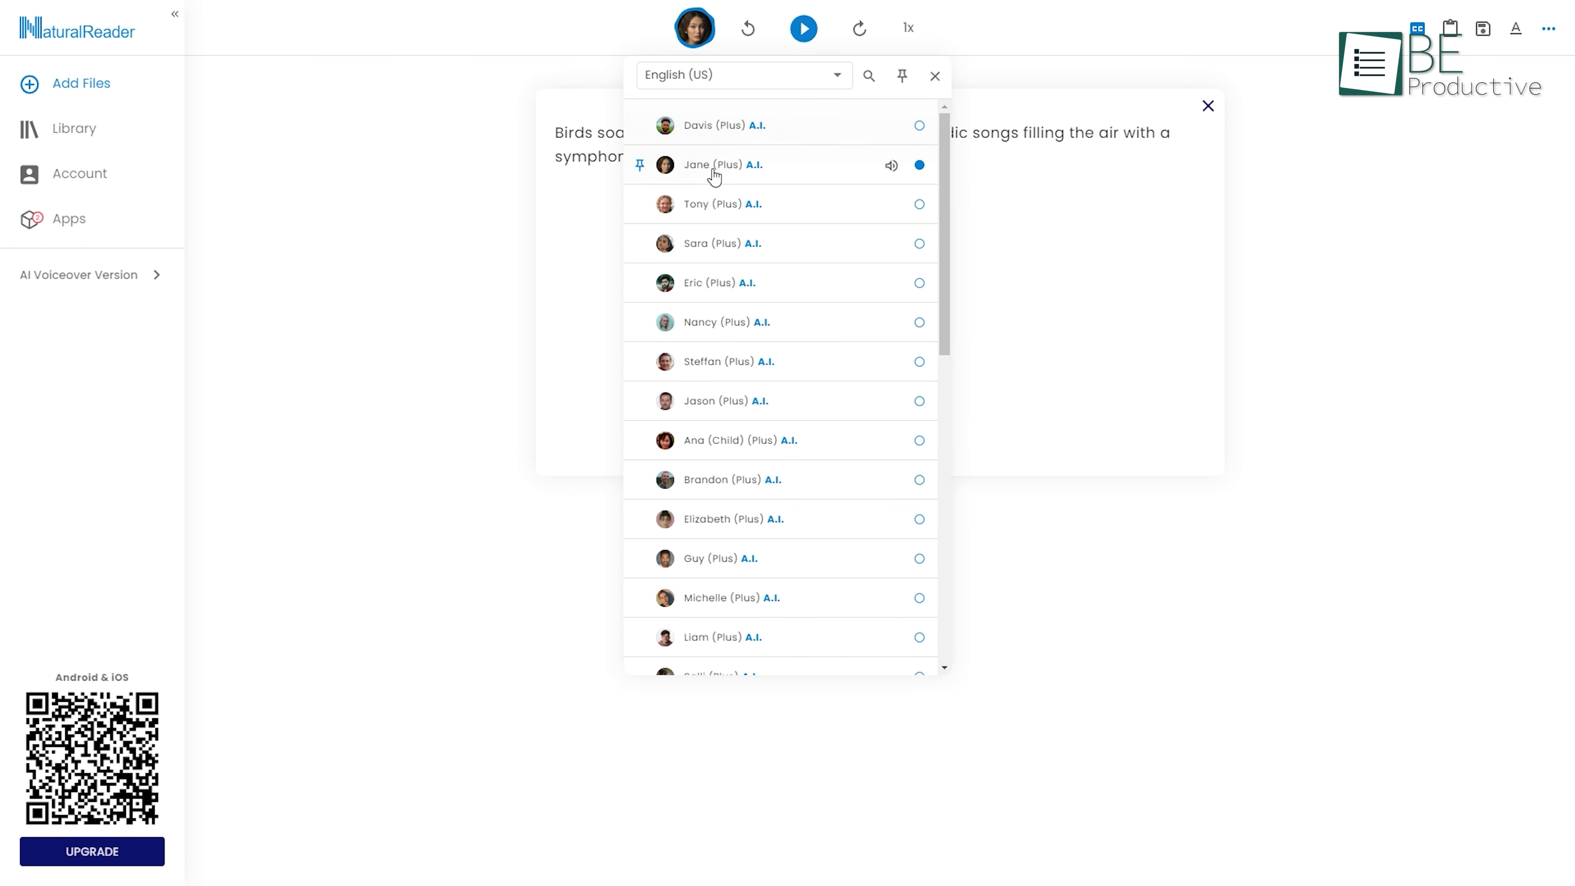
pyautogui.click(712, 208)
pyautogui.click(909, 28)
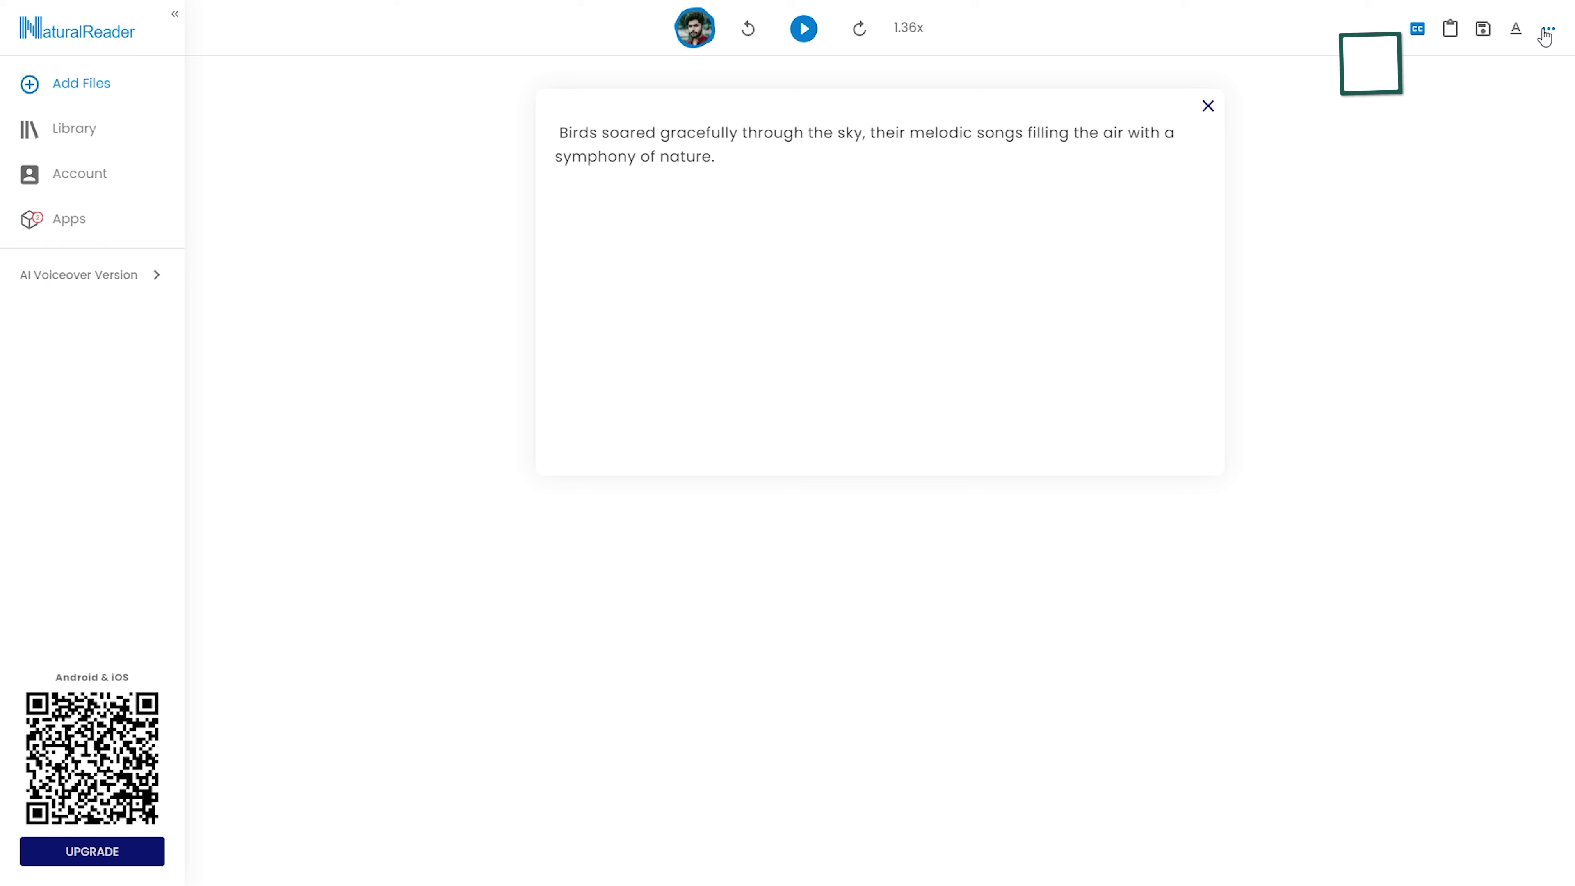
# Make the word highlight colour yellow in the reader settings.
pyautogui.click(1549, 28)
pyautogui.click(1525, 403)
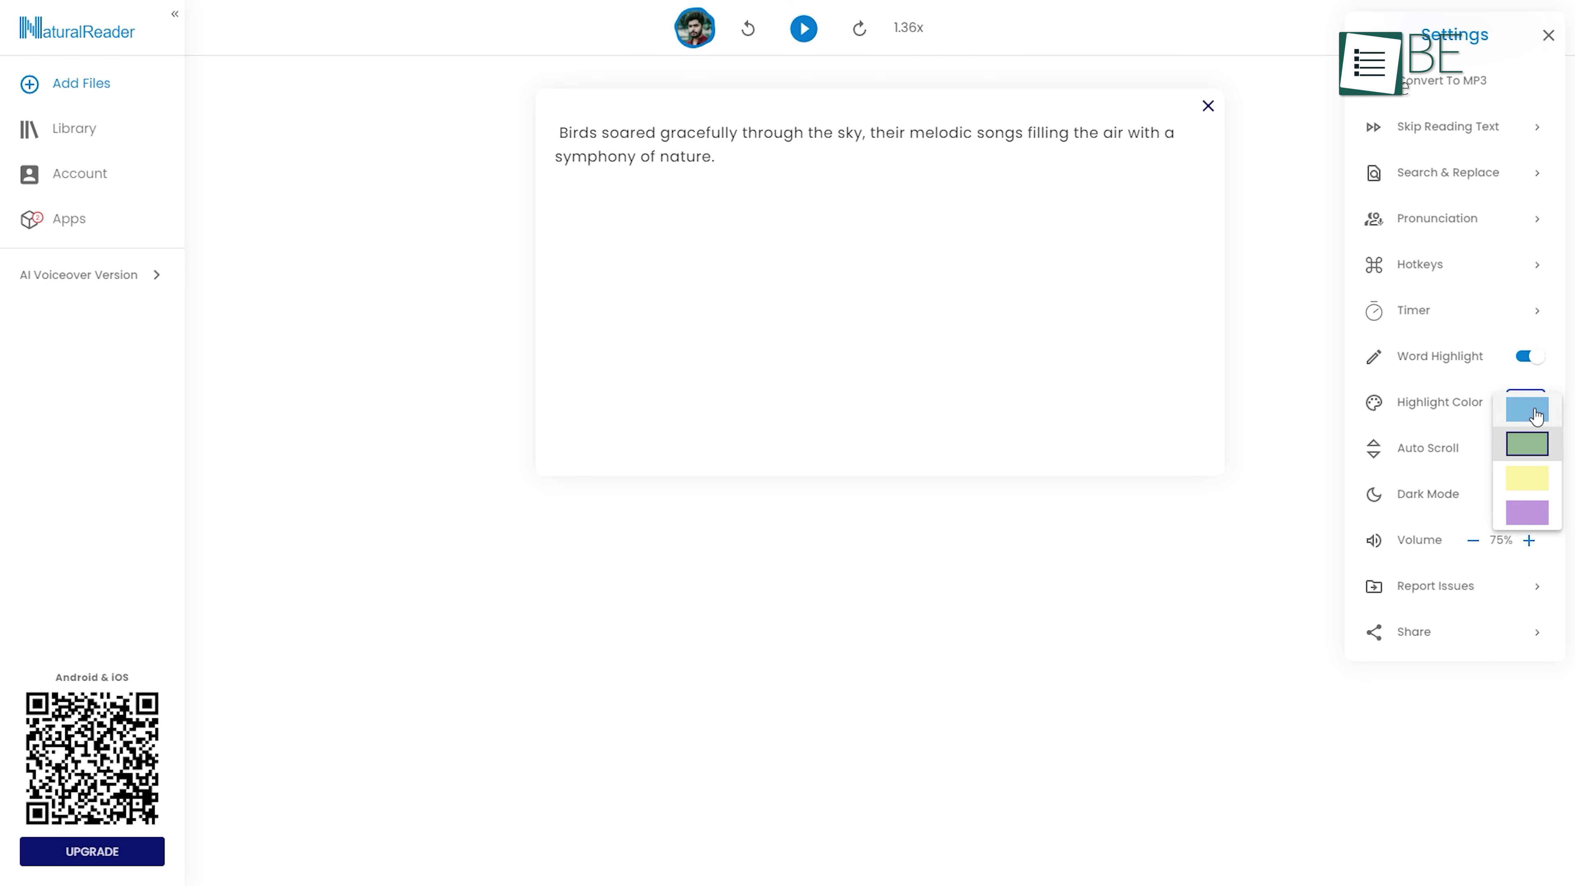
pyautogui.click(1516, 479)
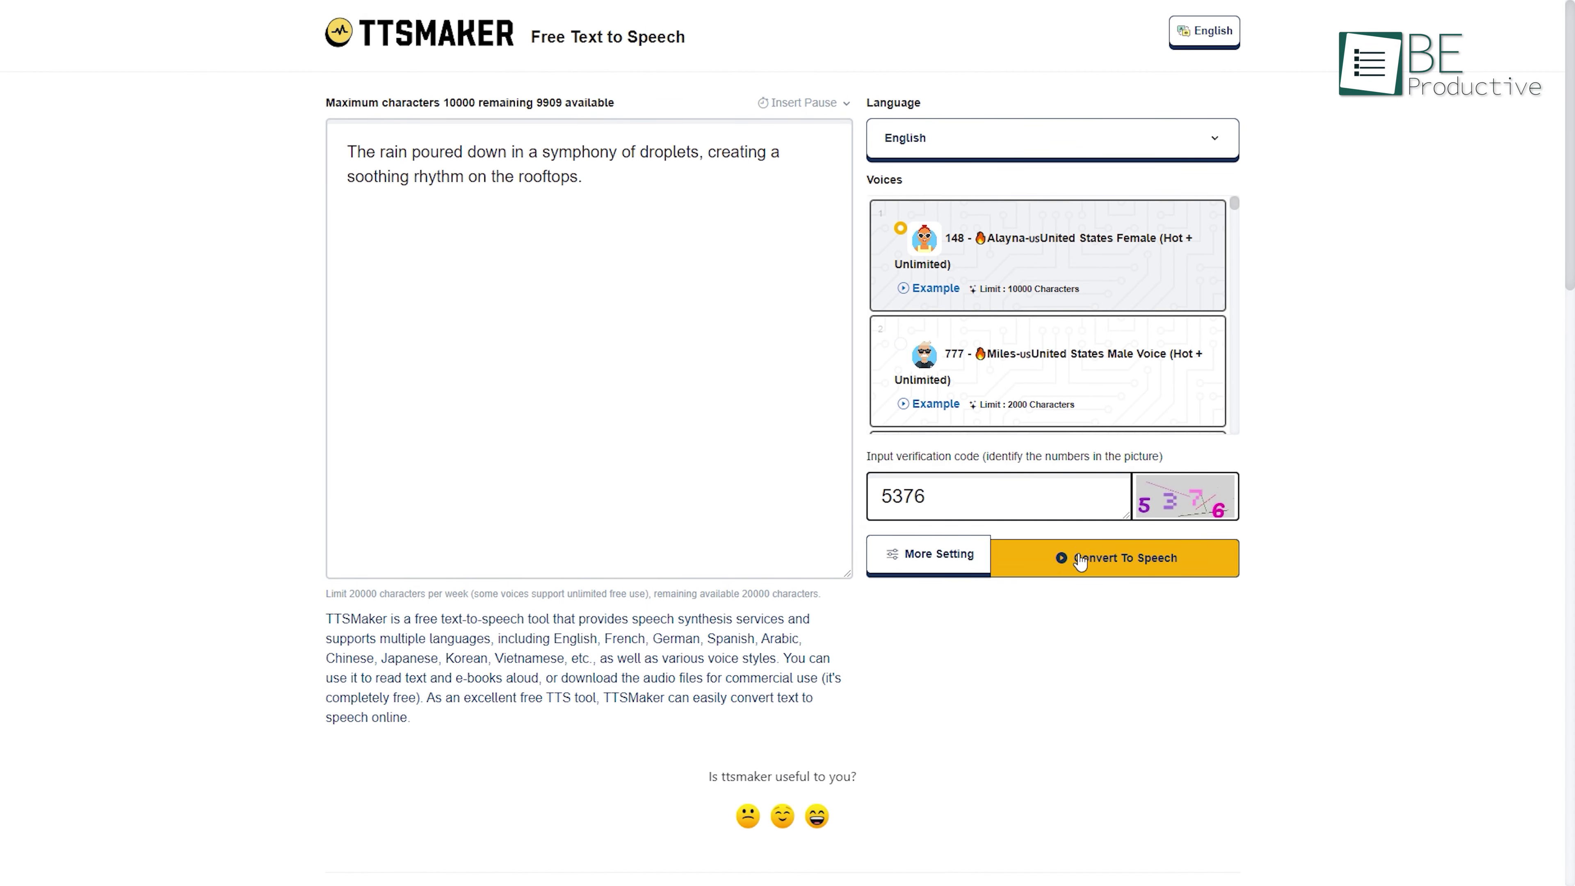
# Type the rain sentence and keep English as the speech language while browsing the voices.
pyautogui.click(1080, 559)
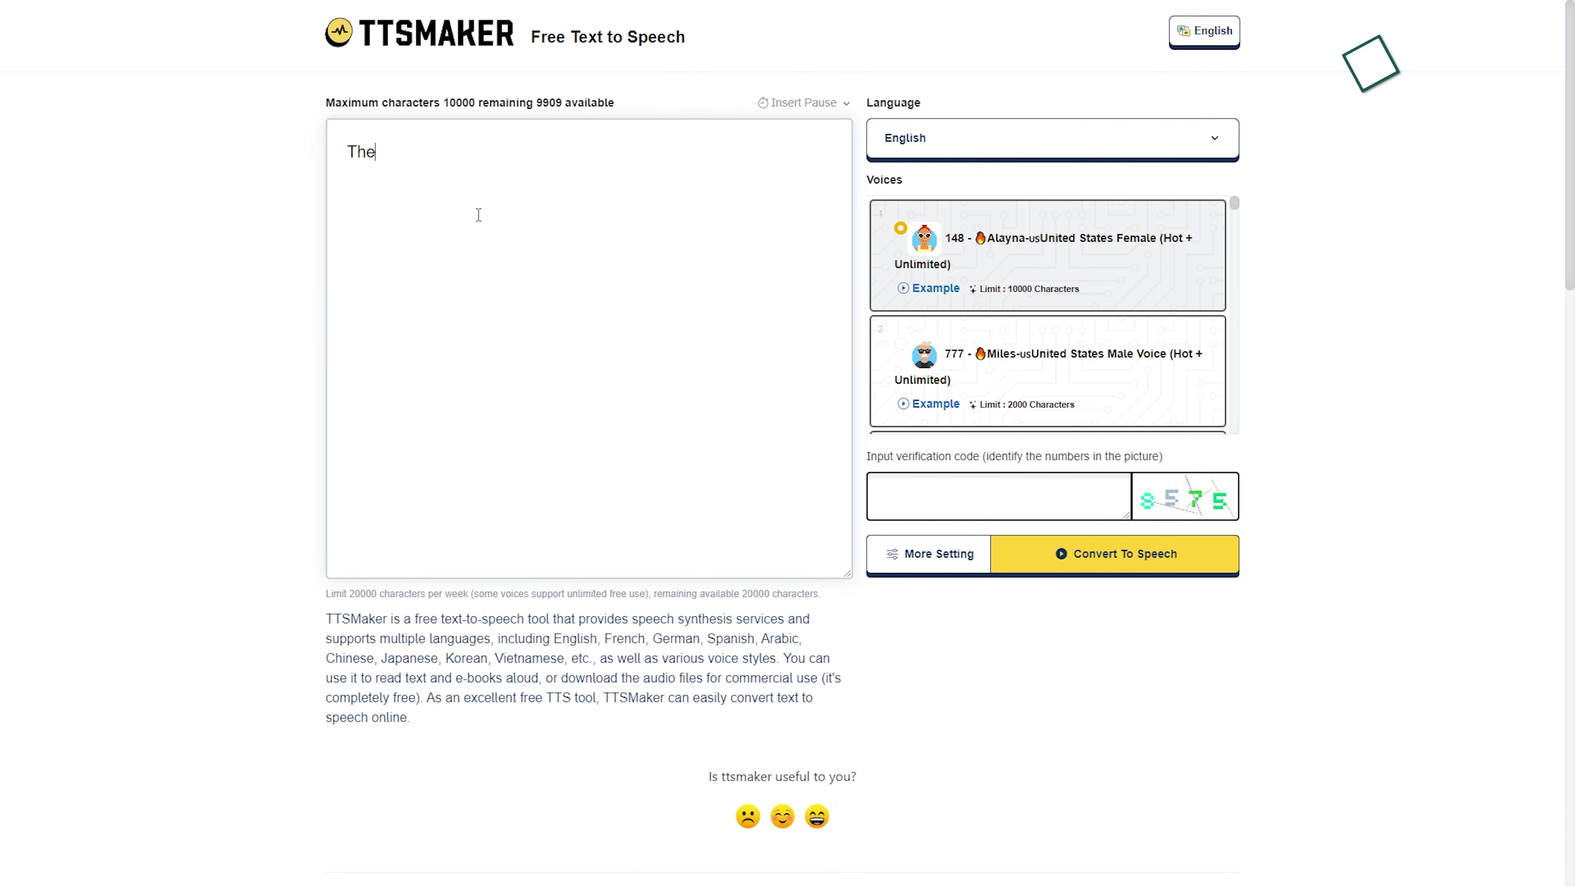
pyautogui.write('rain poured down in a symphony of droplets, creating a soothing rhythm on the roo')
pyautogui.click(956, 139)
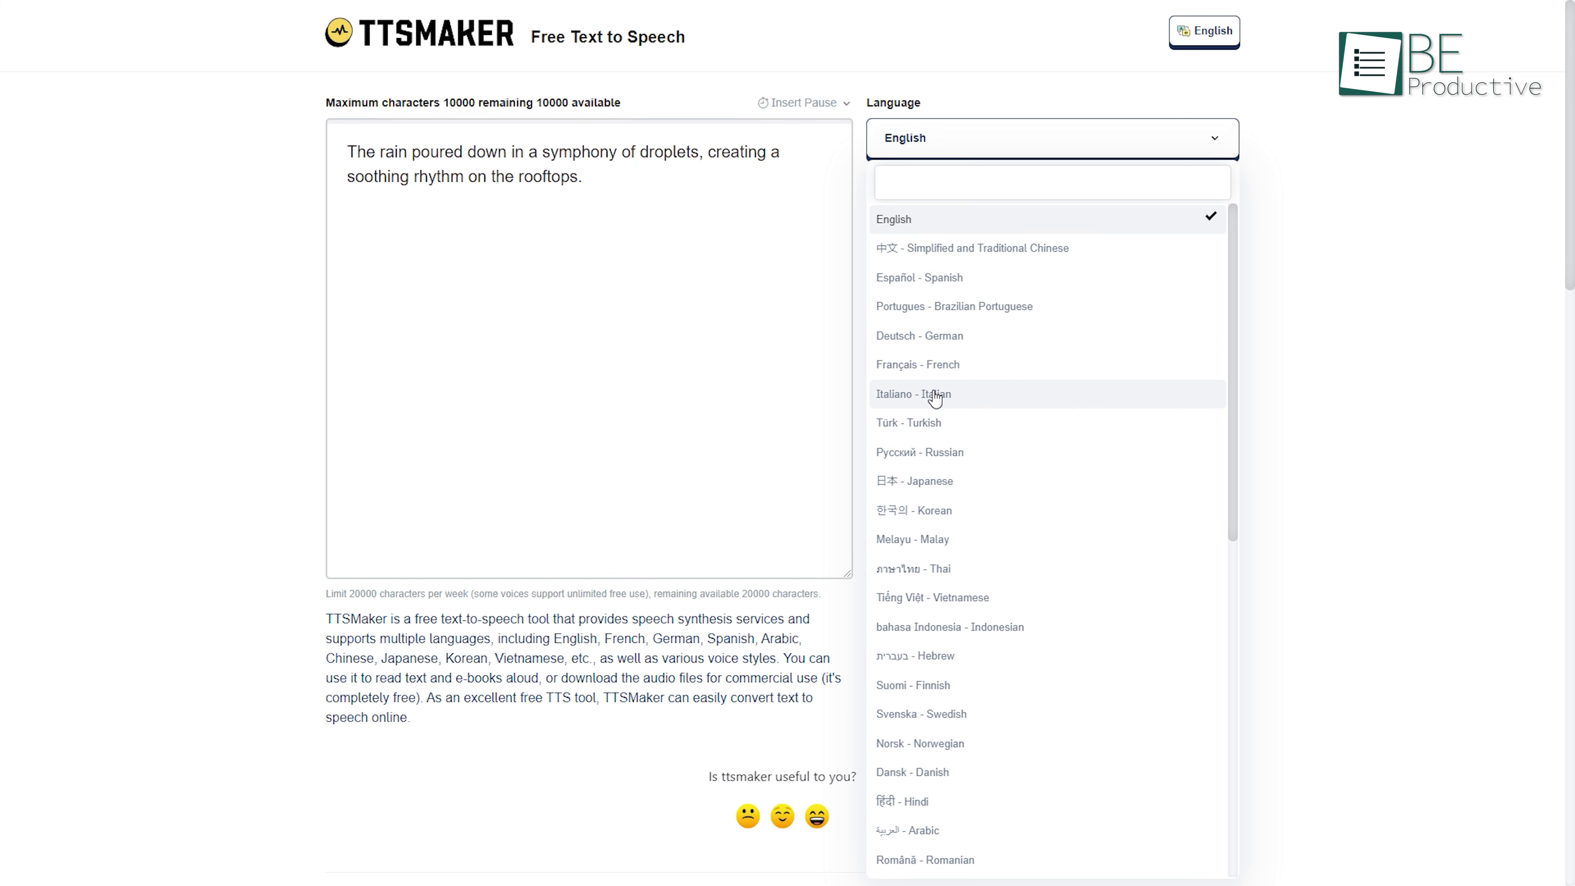
pyautogui.click(1209, 219)
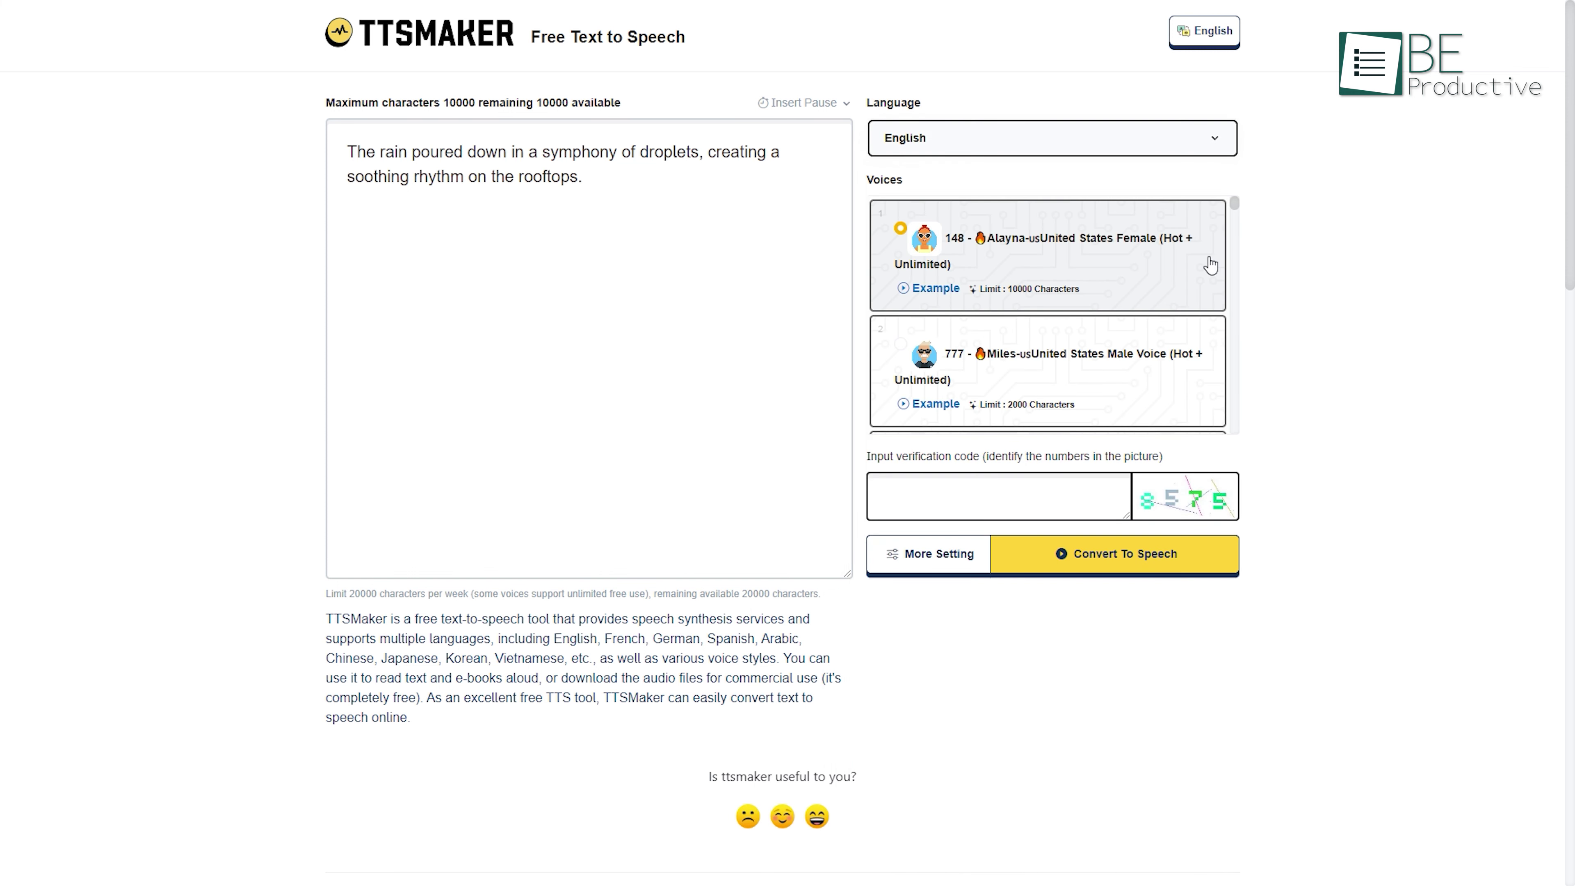
pyautogui.scroll(-3, 1210, 266)
pyautogui.scroll(-4, 1210, 266)
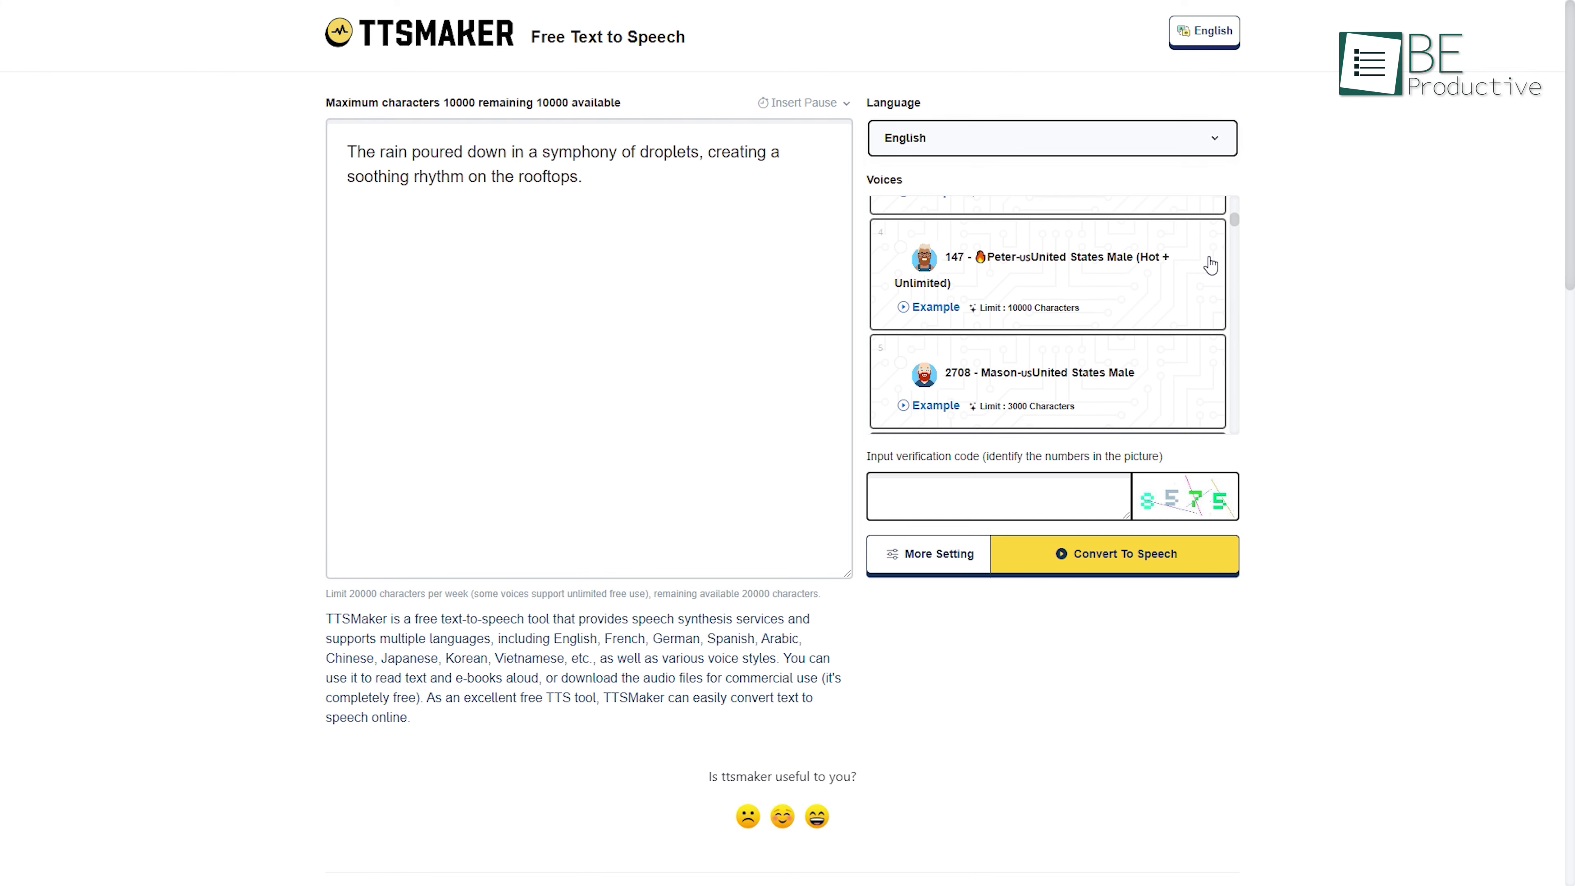
pyautogui.scroll(-3, 1211, 266)
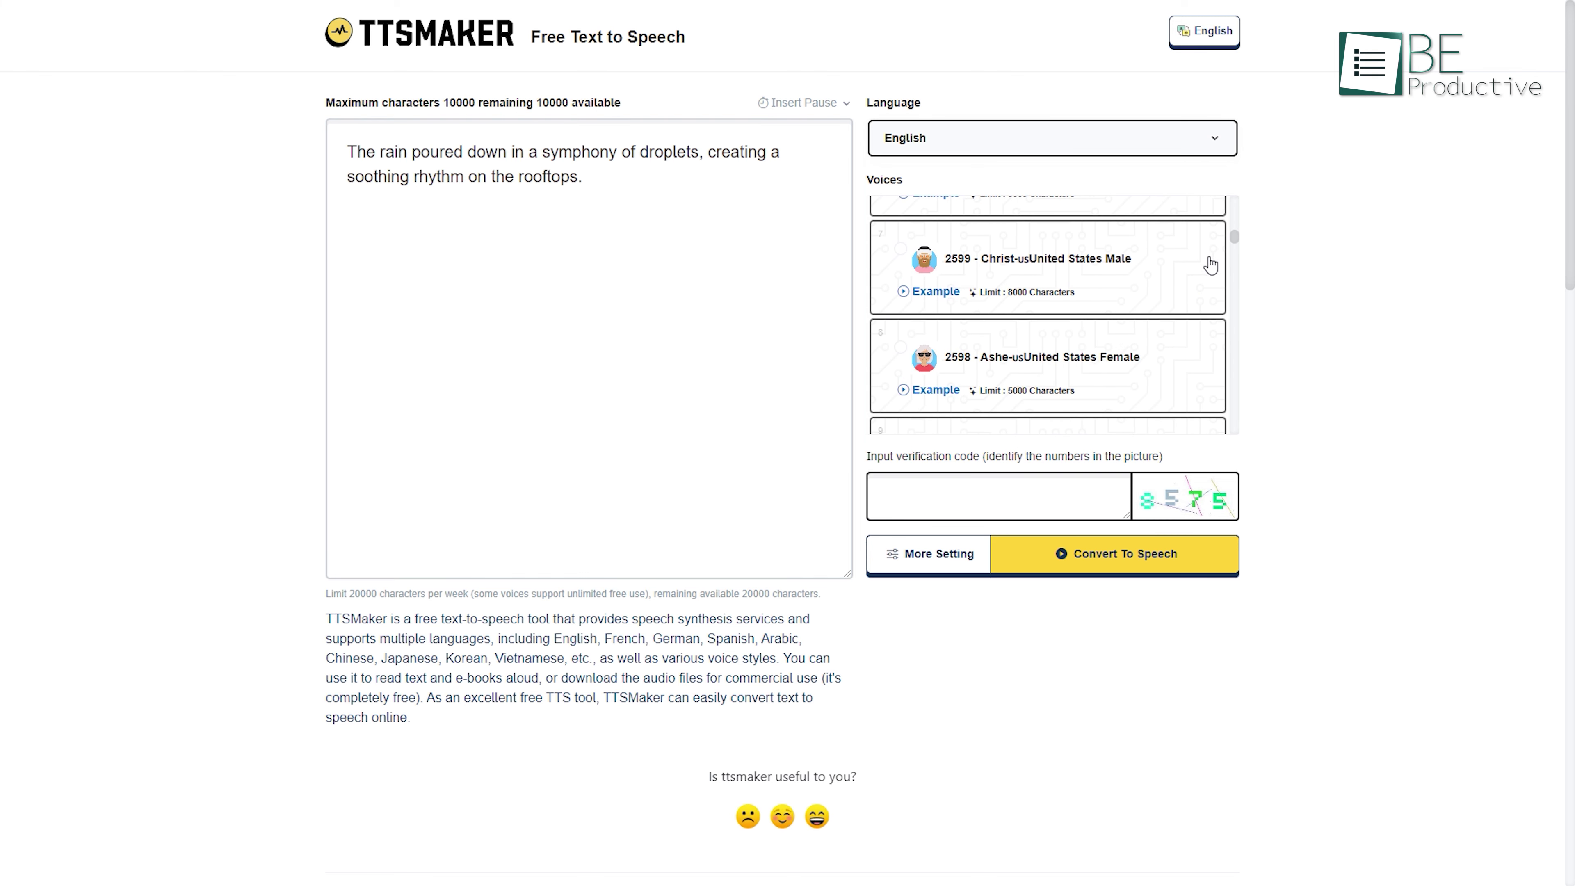
pyautogui.scroll(-3, 1211, 265)
# Browse the Spanish voices, then convert the rain sentence to speech with English Alayna.
pyautogui.click(1066, 138)
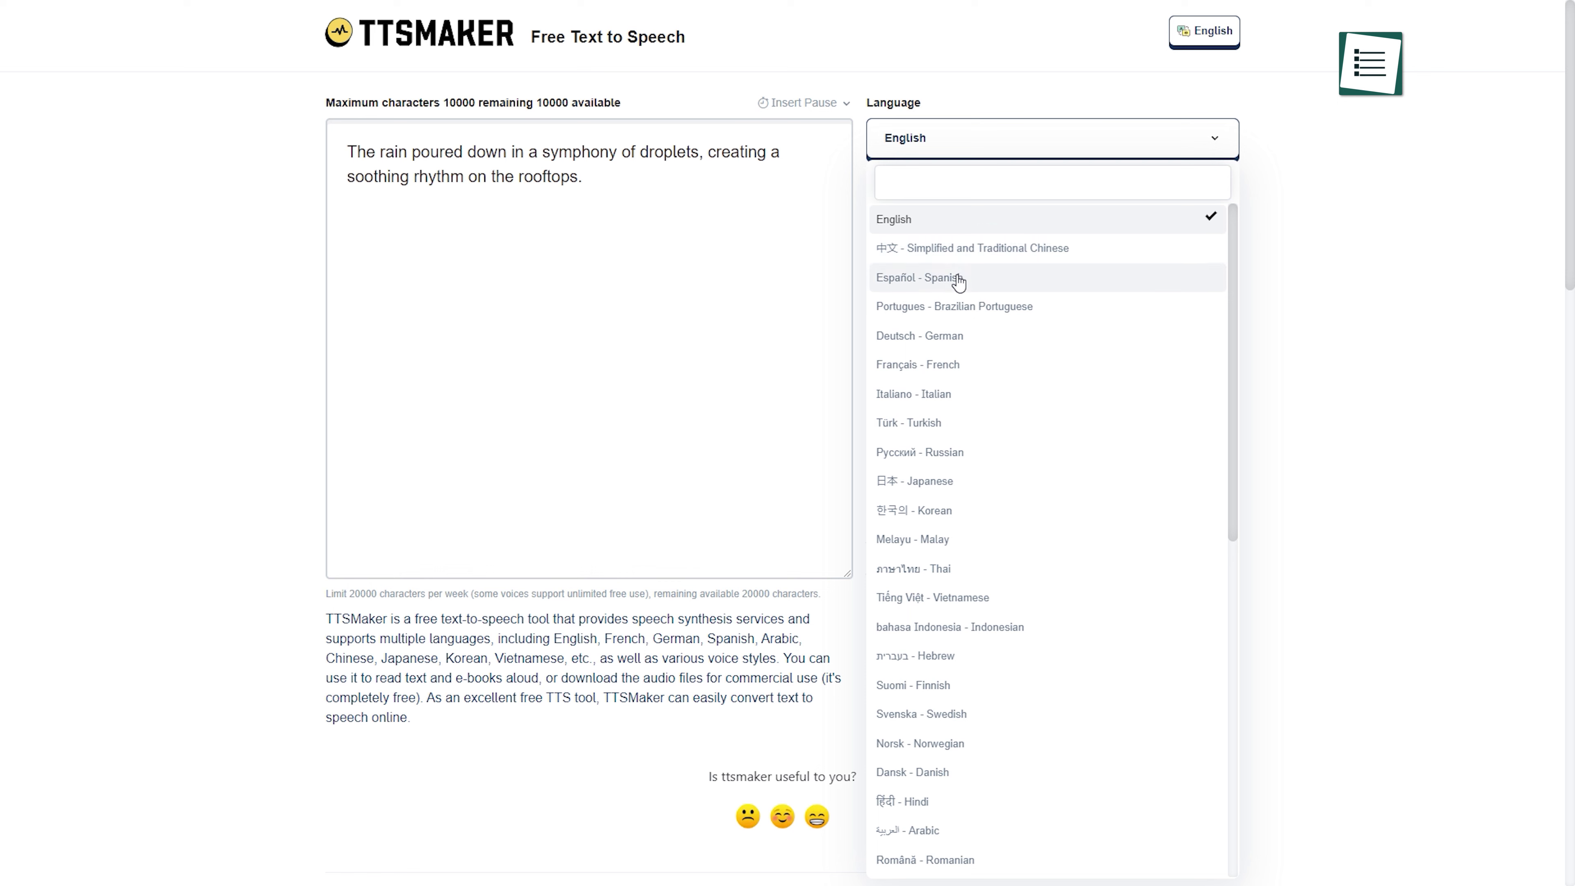
pyautogui.click(1048, 281)
pyautogui.scroll(-3, 1050, 250)
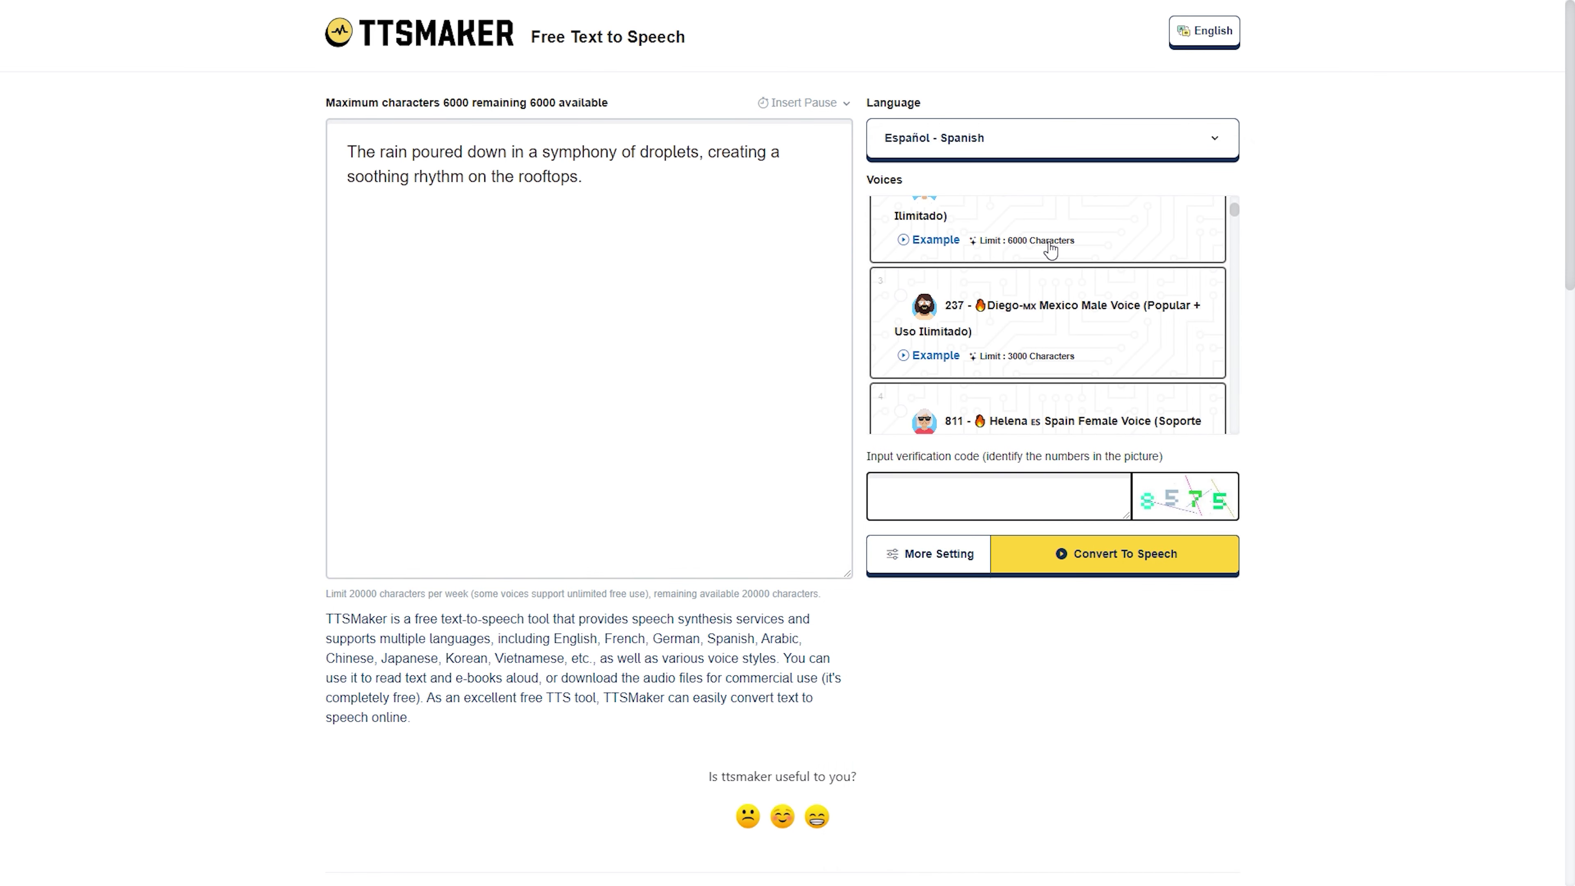
pyautogui.scroll(-2, 1110, 283)
pyautogui.scroll(-2, 1137, 287)
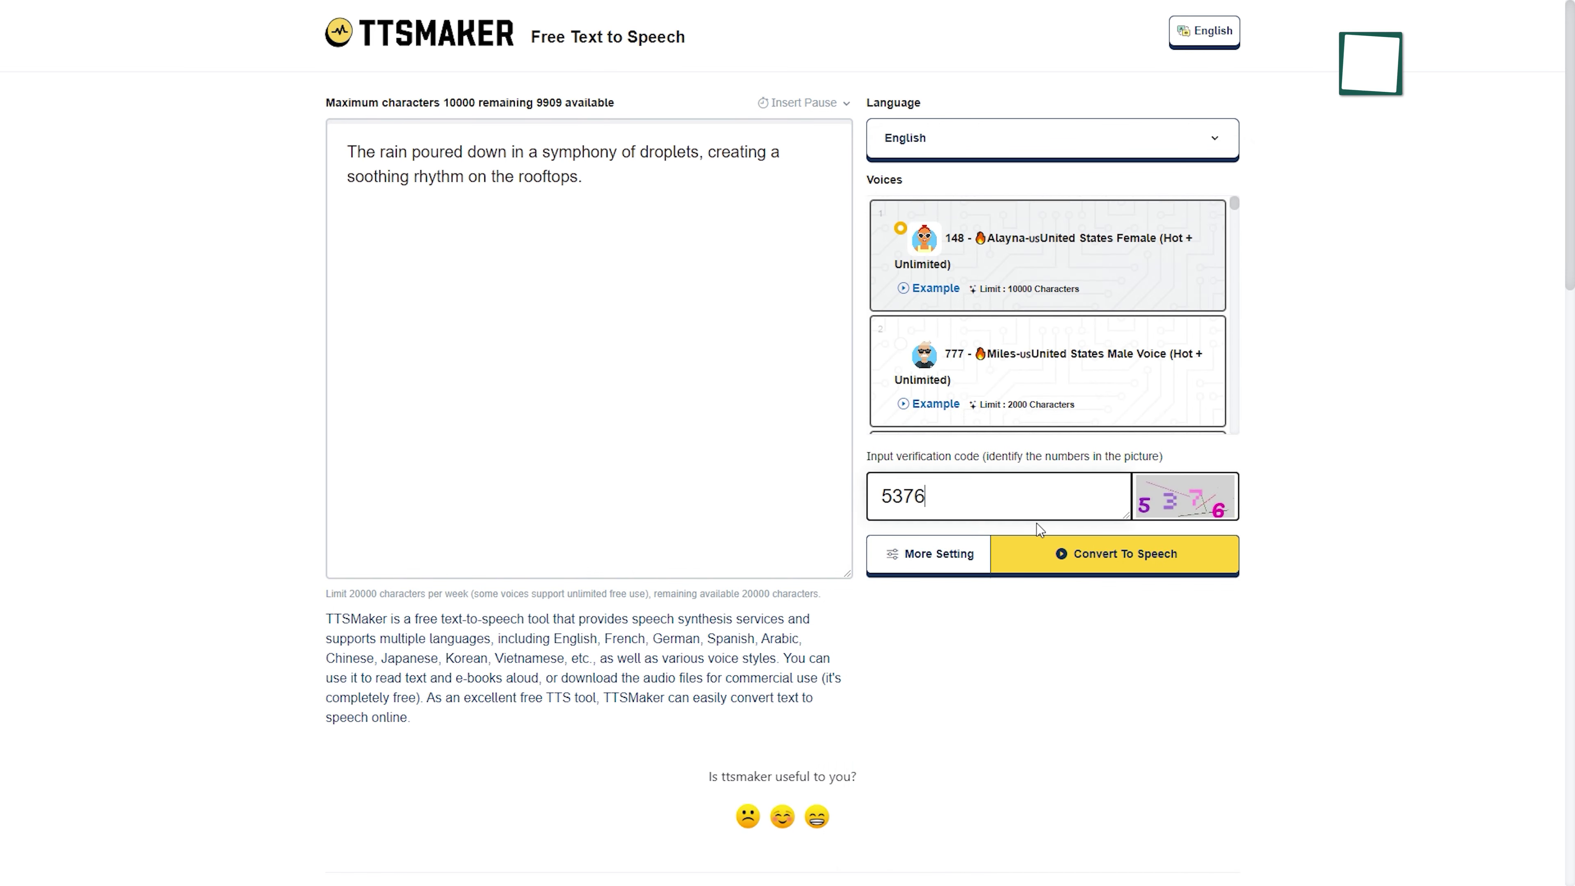
pyautogui.click(1080, 554)
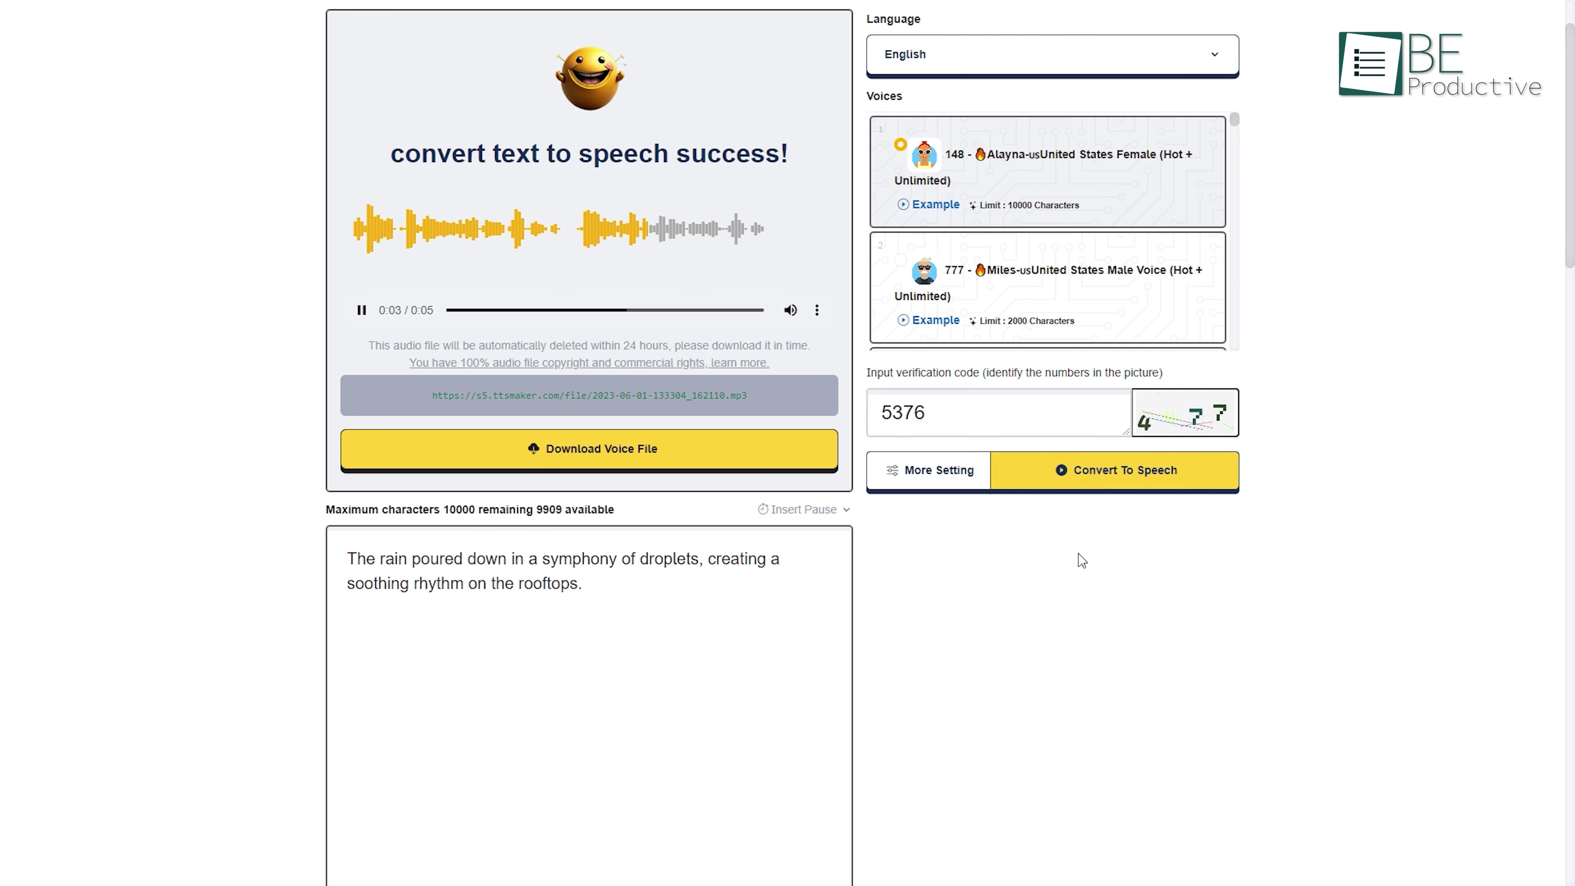
# Set voice speed to 1.15x, keep volume at 100%, and bring up the clip's download option.
pyautogui.click(928, 469)
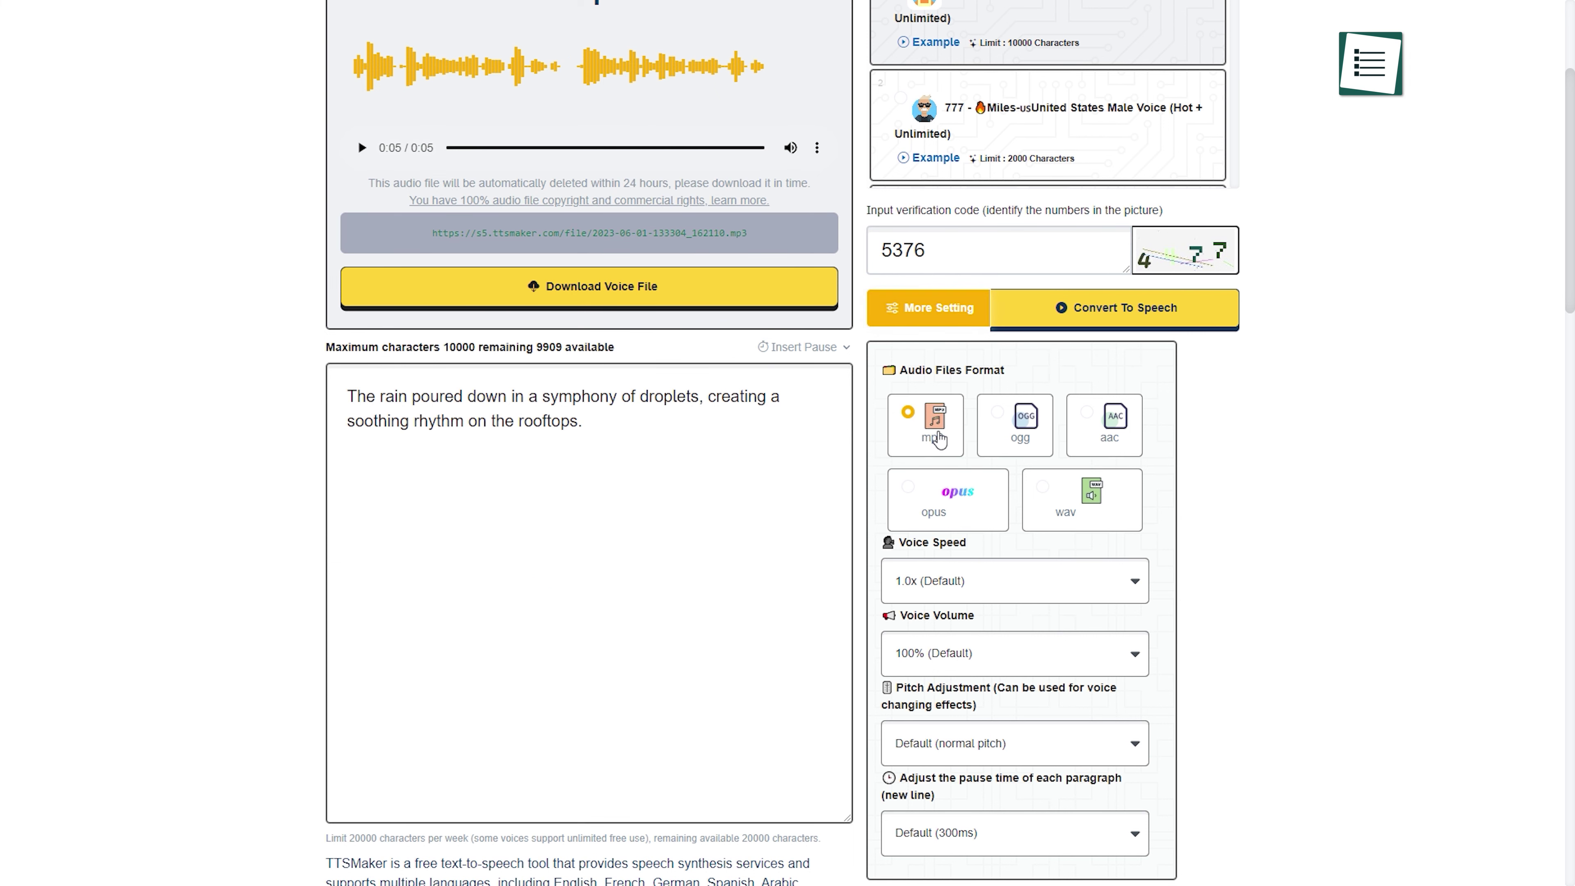
pyautogui.scroll(-1, 939, 438)
pyautogui.click(1017, 499)
pyautogui.click(967, 659)
pyautogui.click(1031, 574)
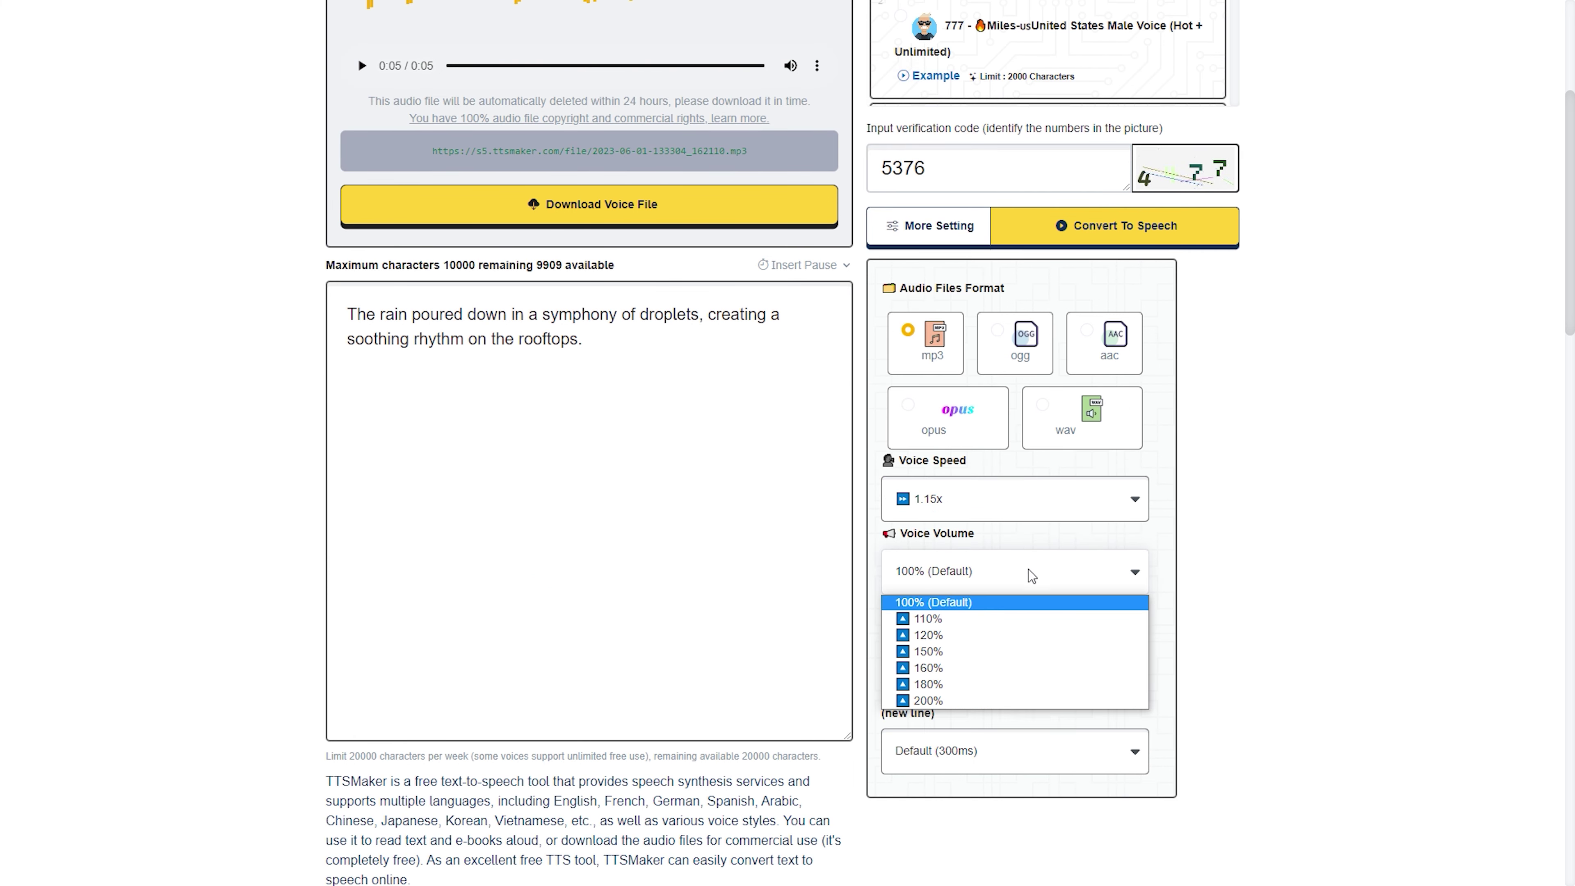
pyautogui.click(1009, 601)
pyautogui.scroll(5, 829, 436)
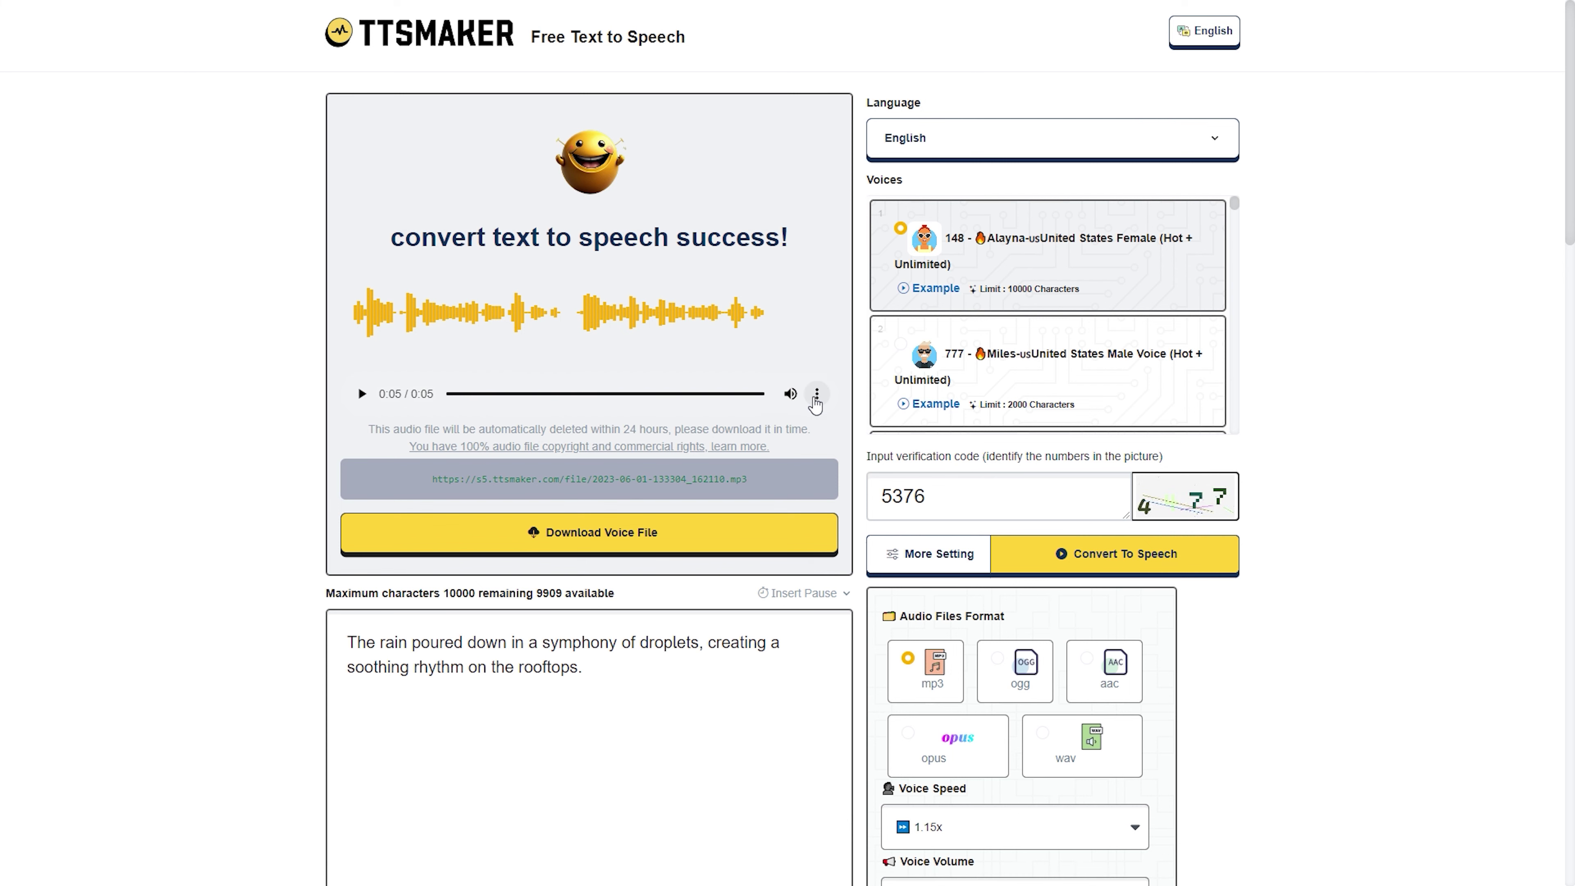
pyautogui.click(816, 396)
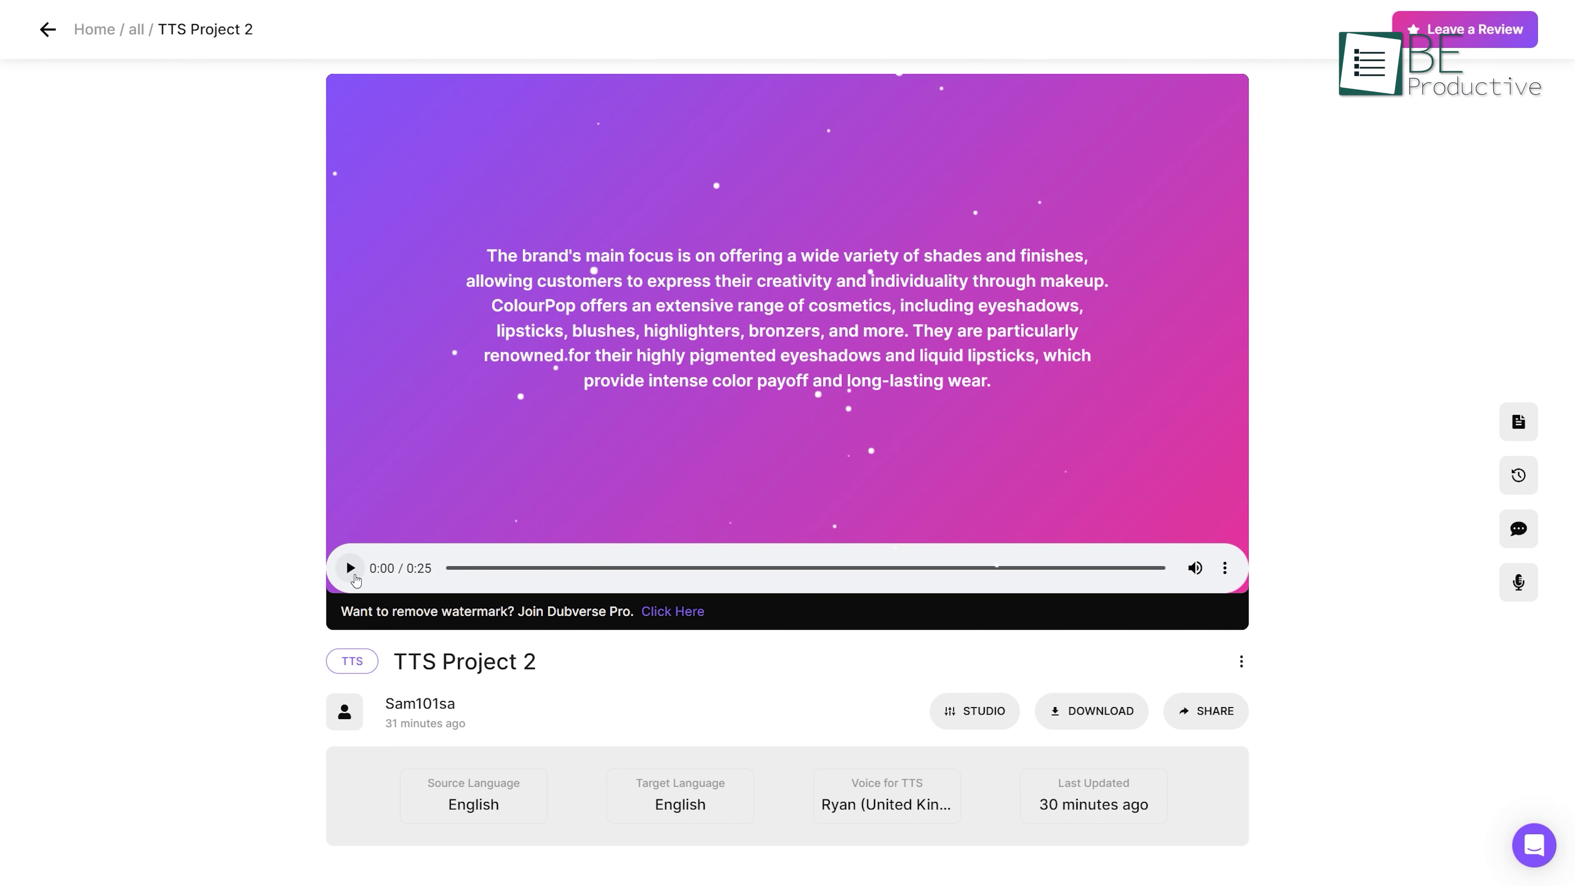
# Play the TTS Project 2 narration, then the Gymshark narration in TTS Project 0.
pyautogui.click(350, 568)
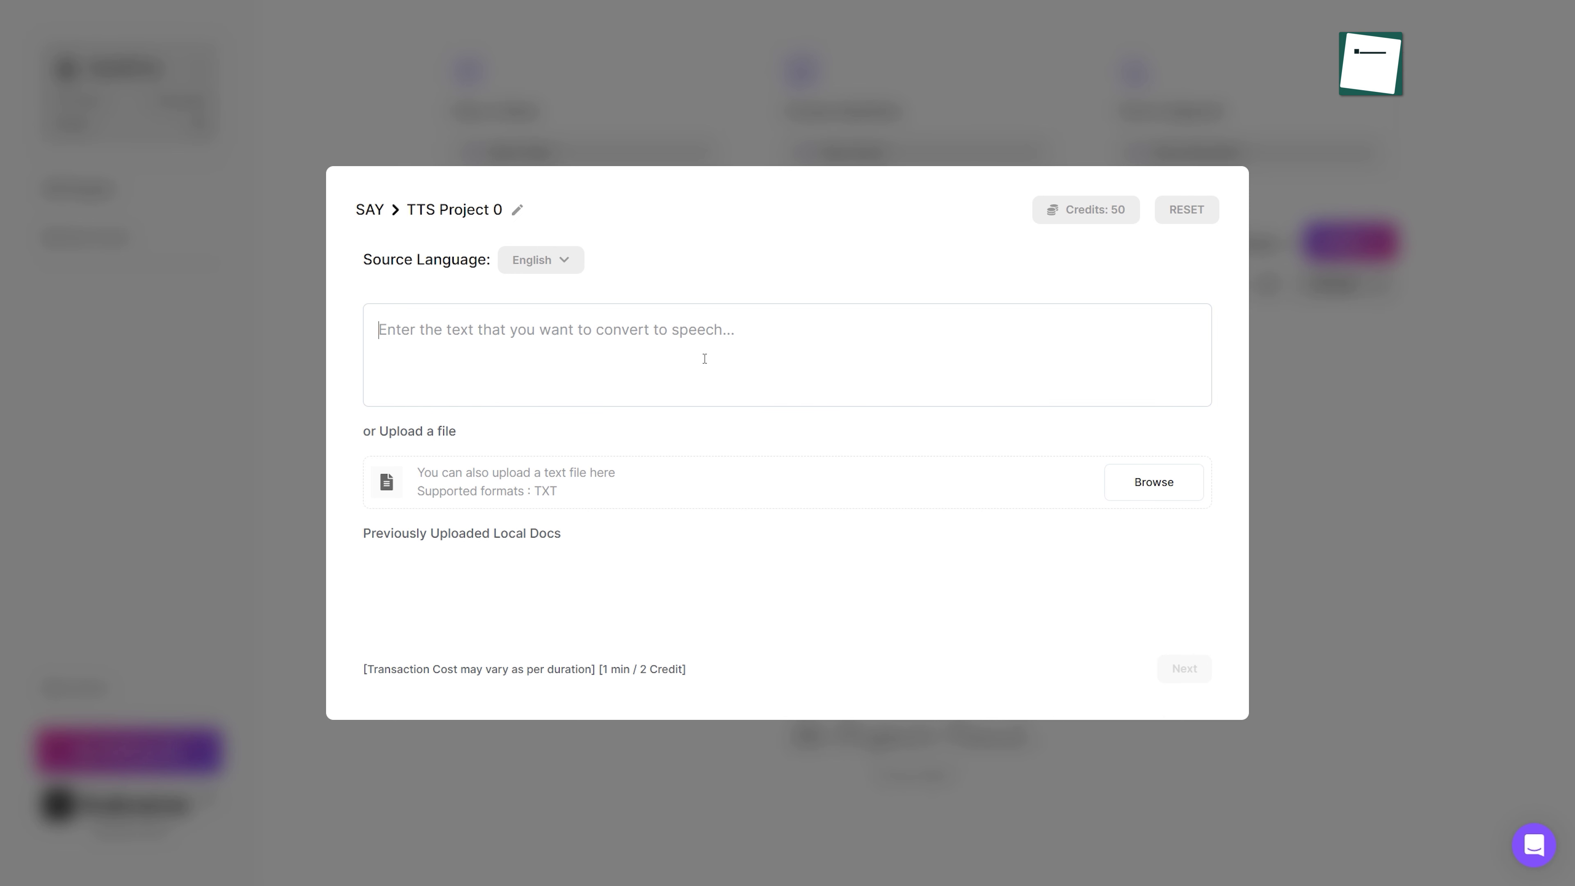
pyautogui.write('Gymshark specializes in designing and producing workout clothing and accessories for both men and women. Their products include items such as leggings, sports bras, shorts, hoodies, t-shirts, and more. The brand has become known for its sleek and stylish designs, focusing on performance and functionality to meet the needs of fitness enthusiasts.')
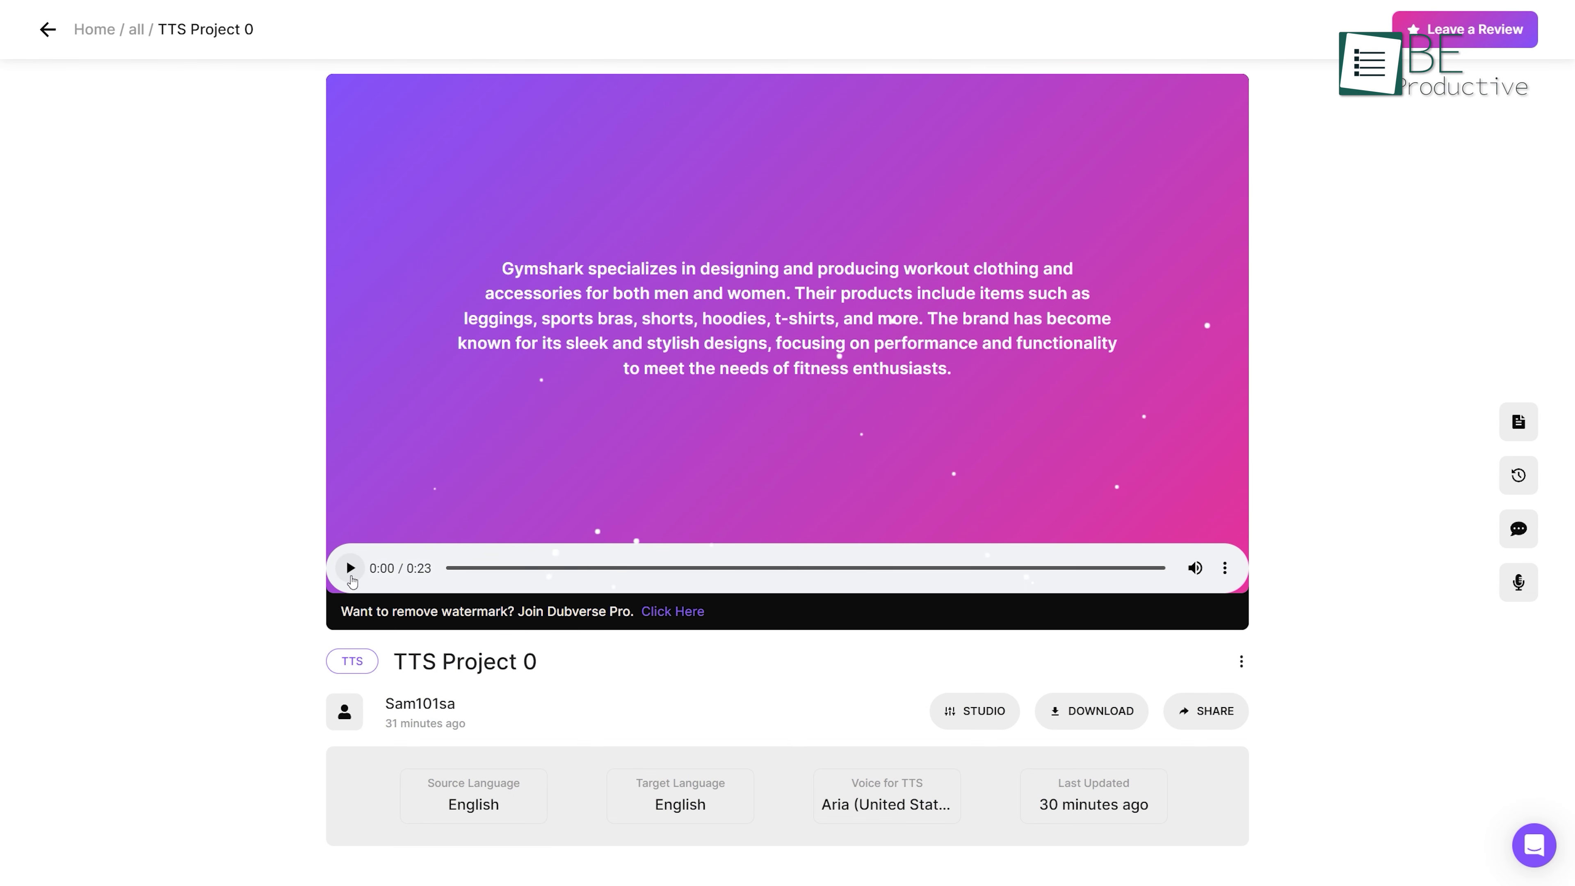
pyautogui.click(349, 568)
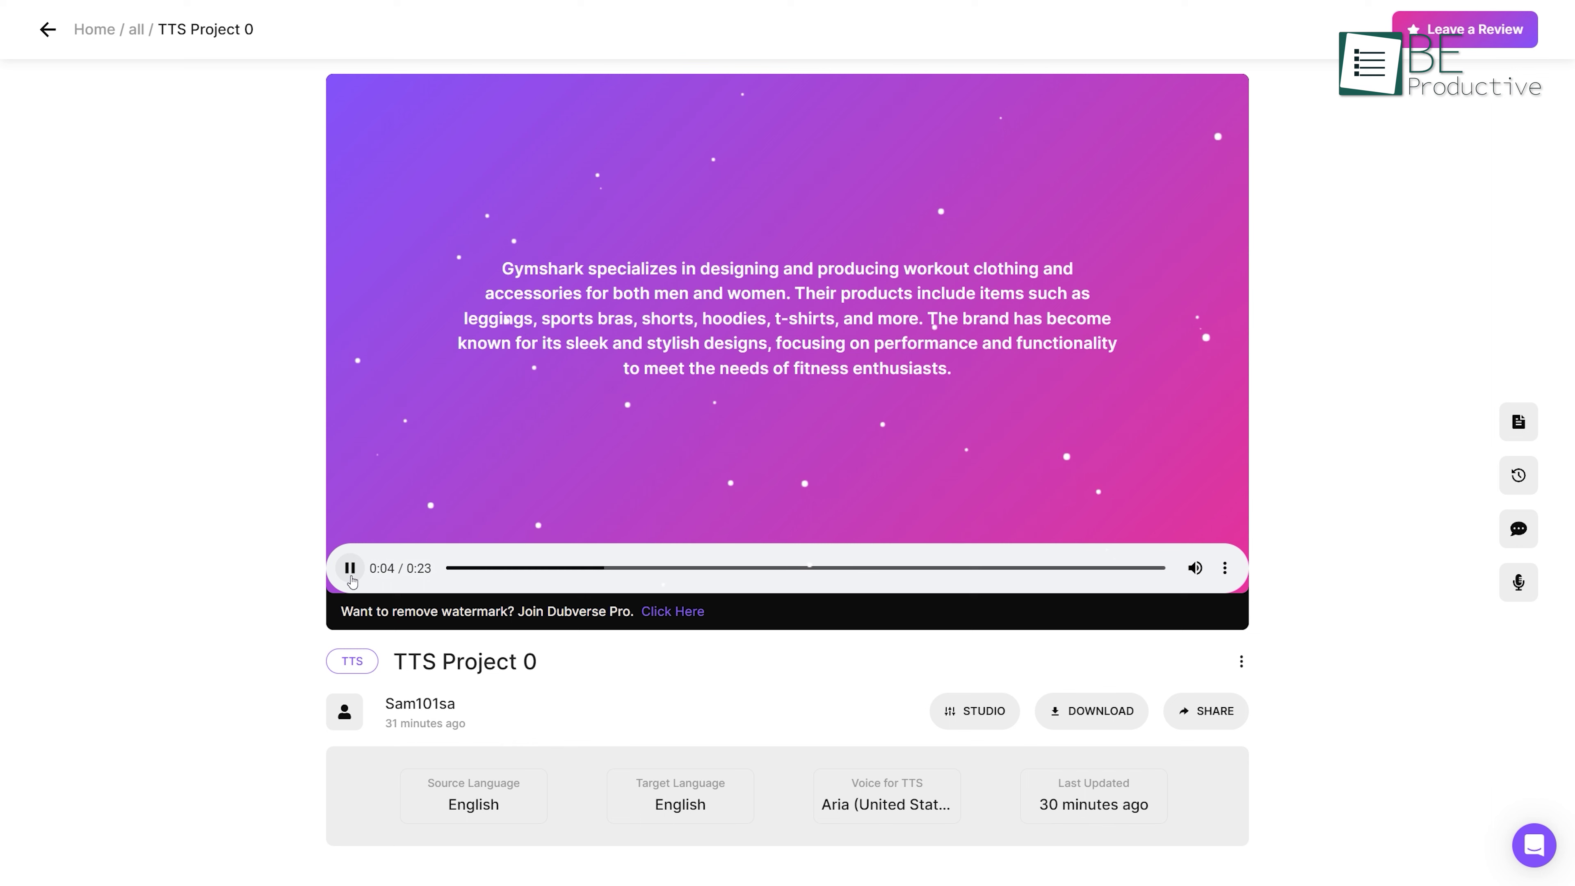
# Browse the speaker voices without changing from Aria, then show the WAV/MP3 download choices.
pyautogui.click(1517, 581)
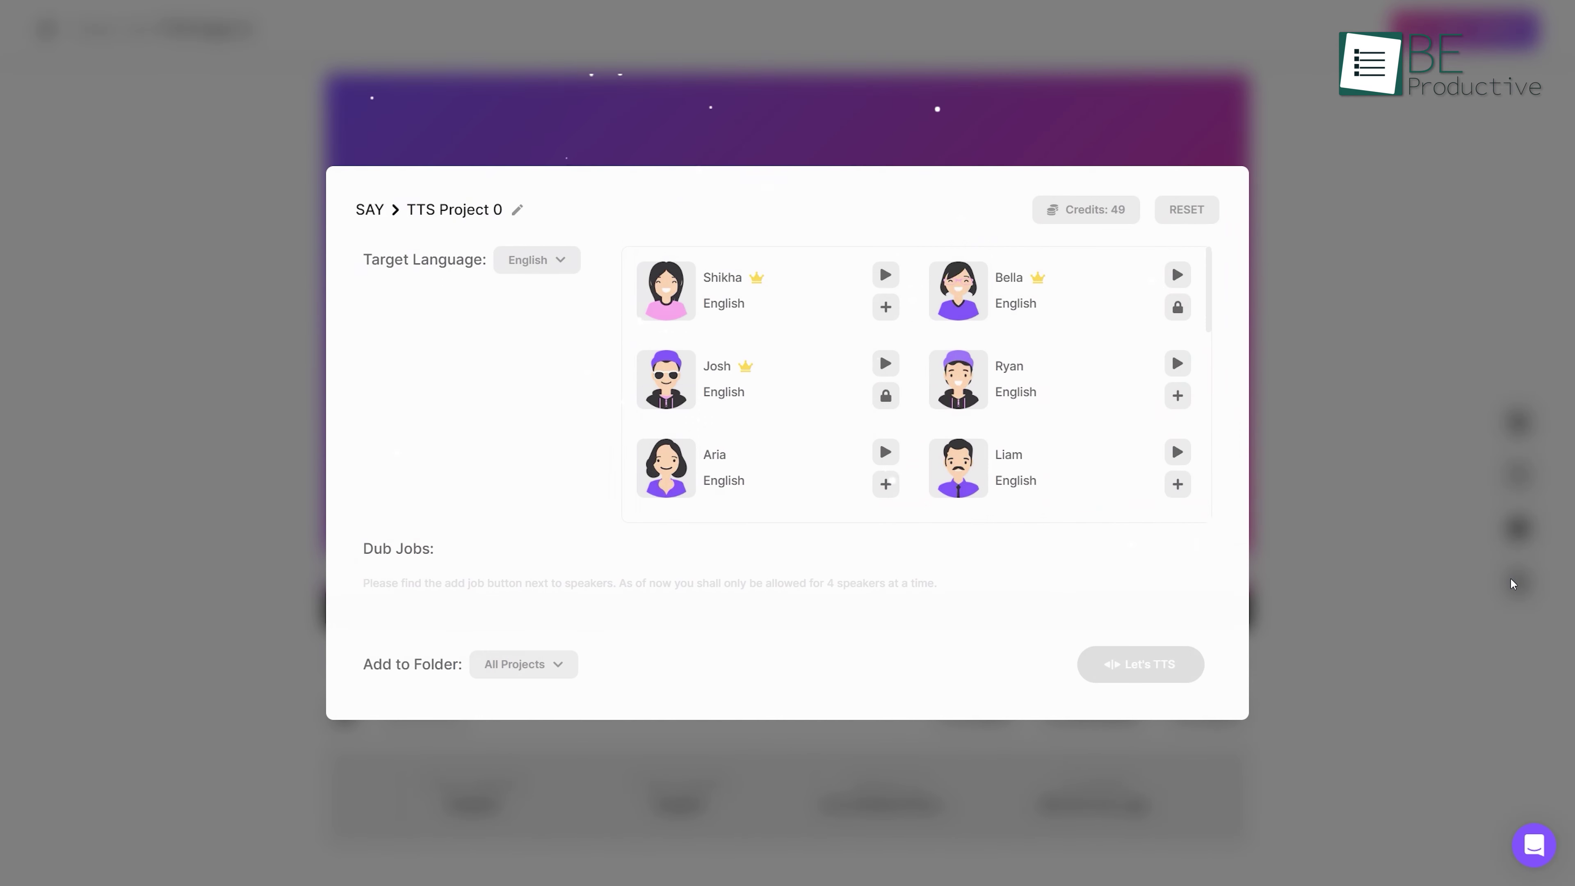
pyautogui.scroll(-5, 1062, 366)
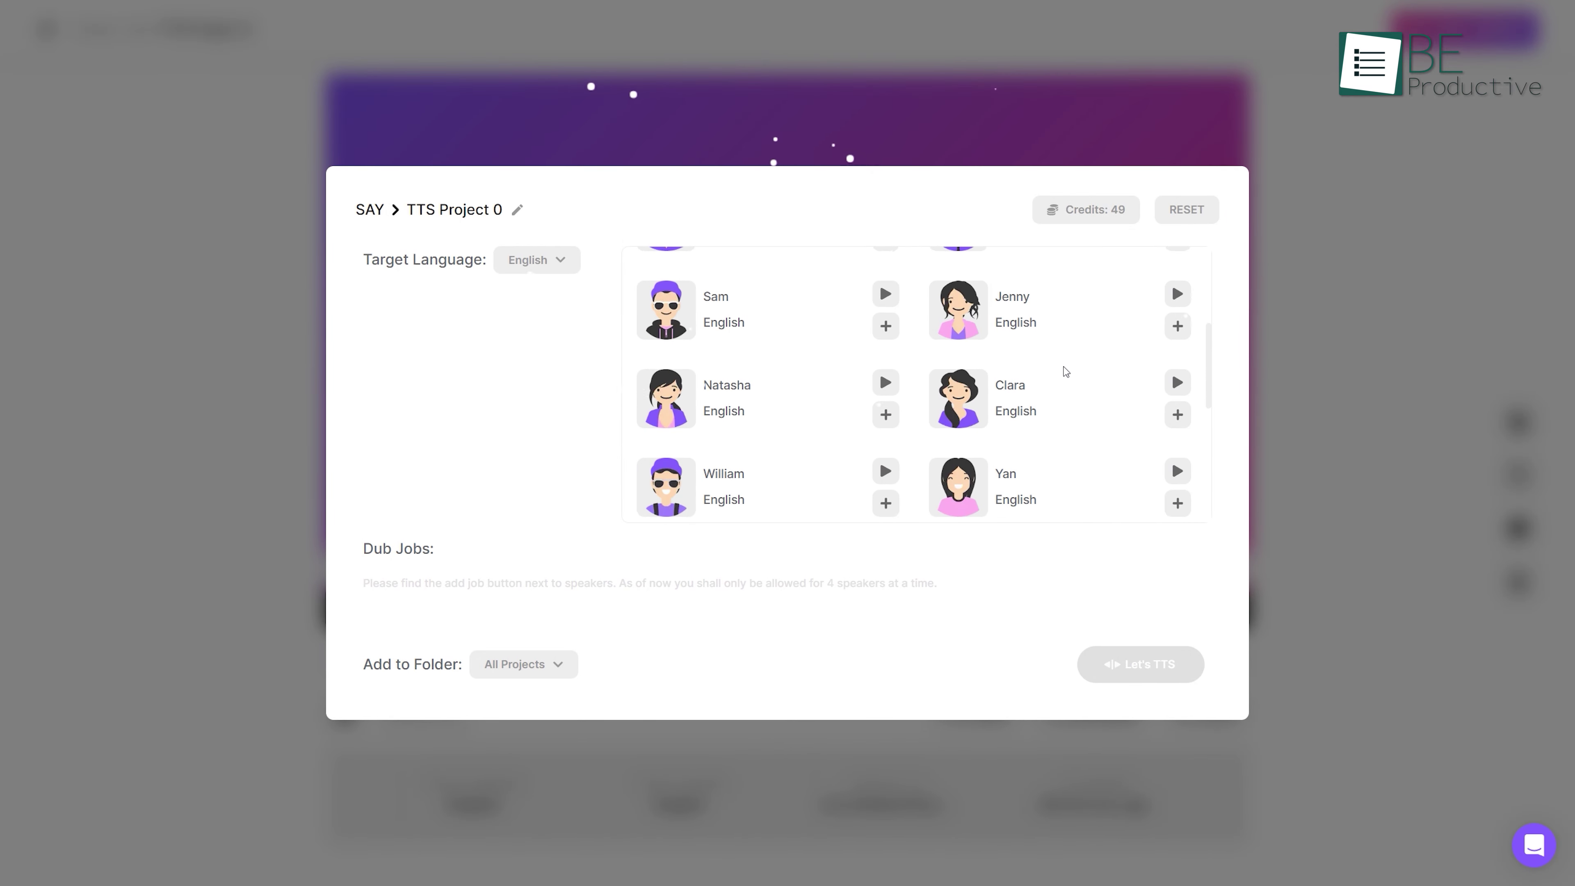
pyautogui.scroll(-3, 1065, 371)
pyautogui.scroll(-2, 1061, 369)
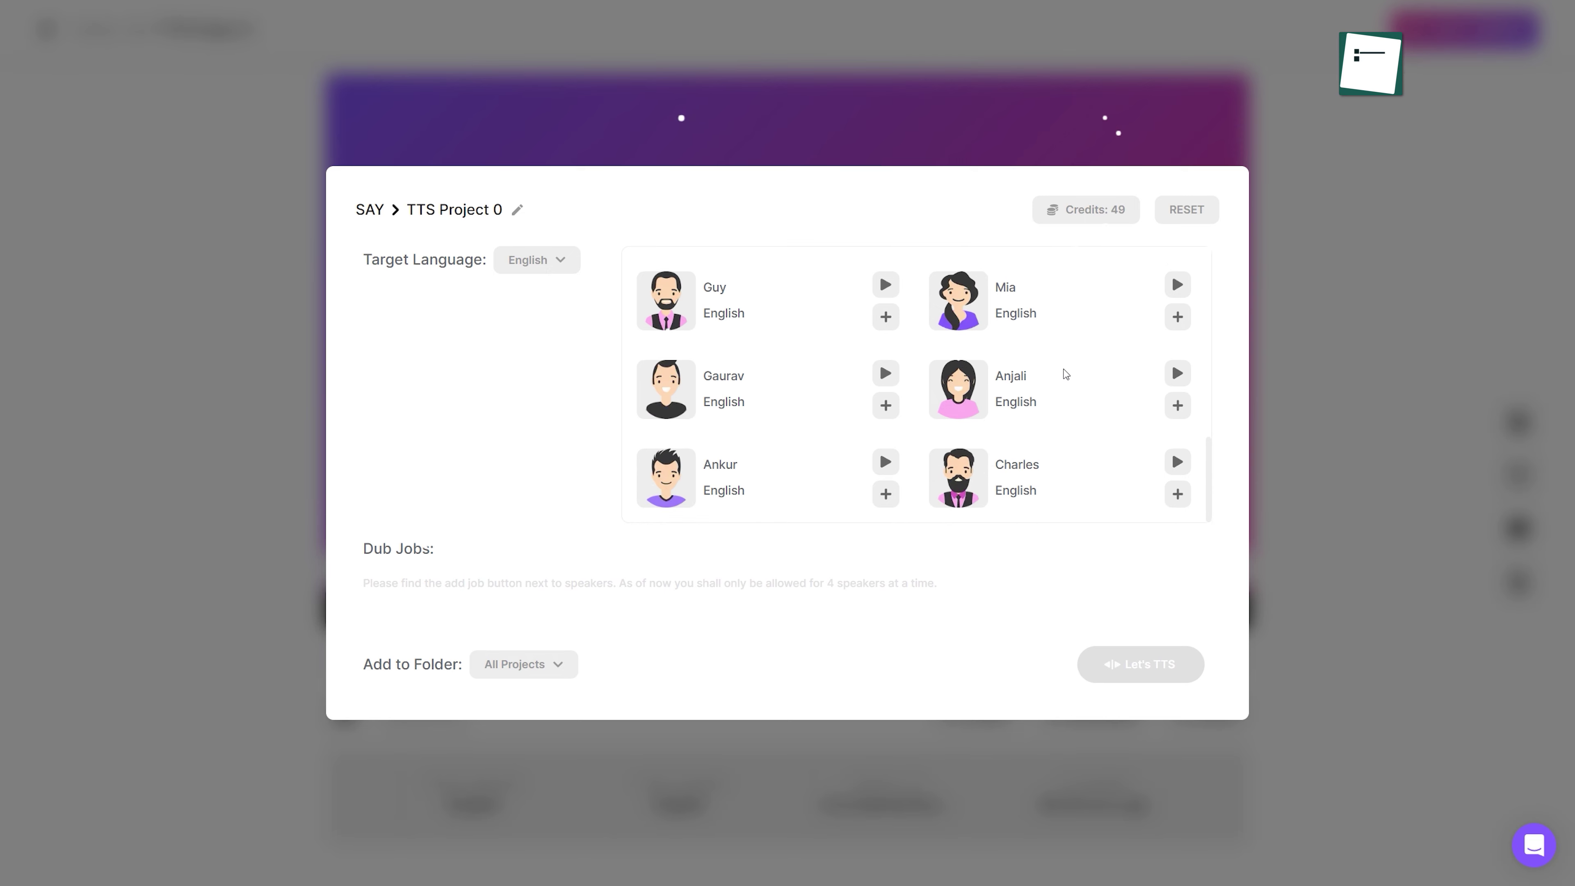
pyautogui.click(1349, 725)
pyautogui.click(1115, 712)
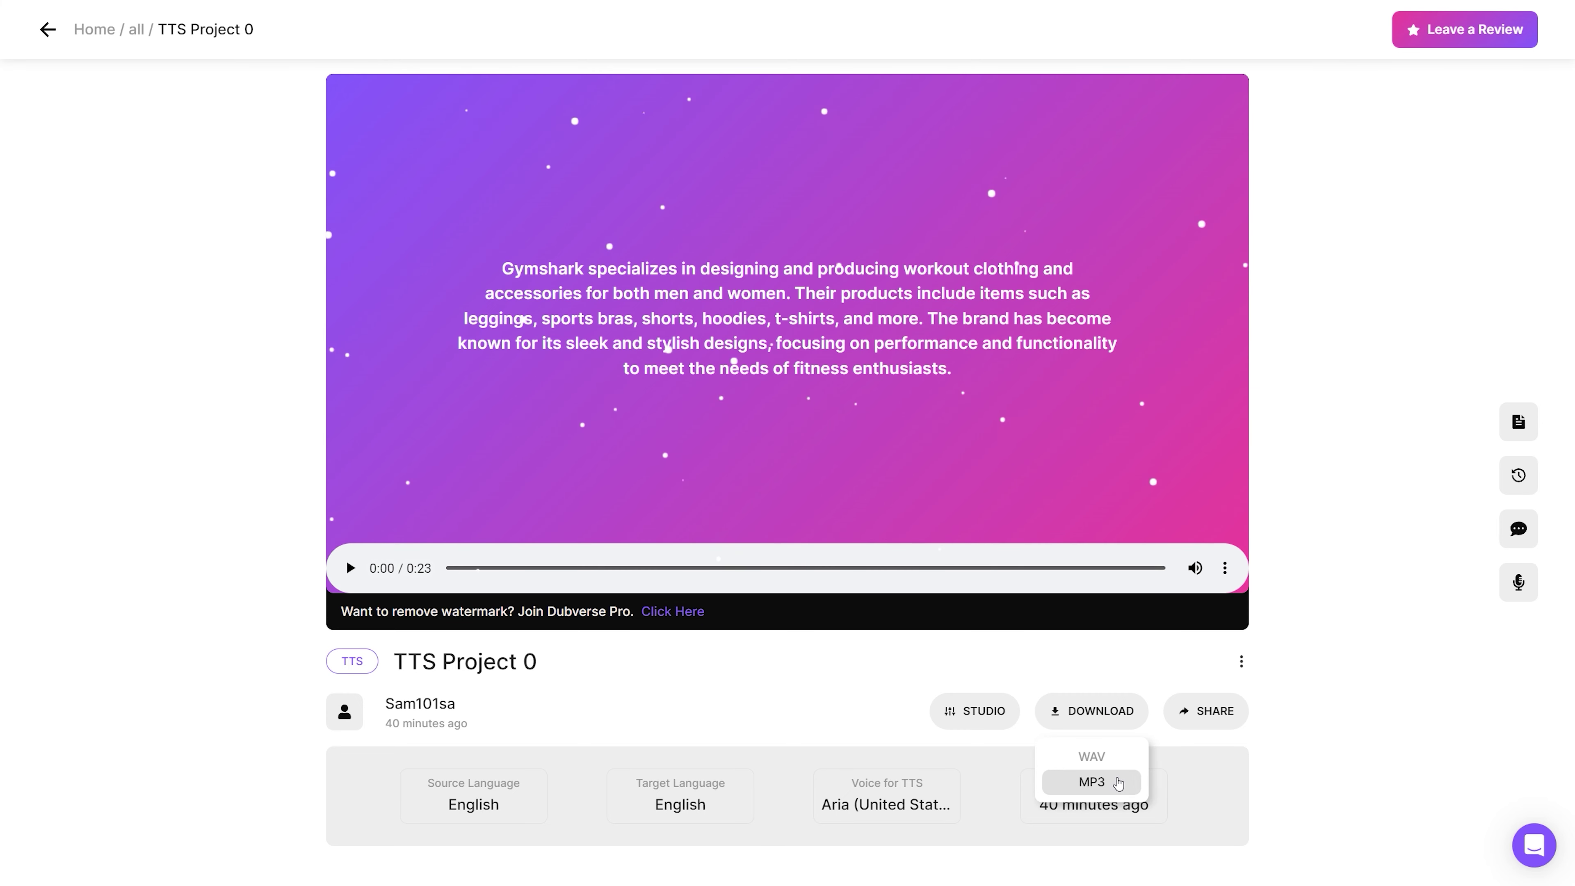
# Download the Gymshark narration as MP3 and scroll through the Free $0 and Pro $29 plans.
pyautogui.click(1119, 783)
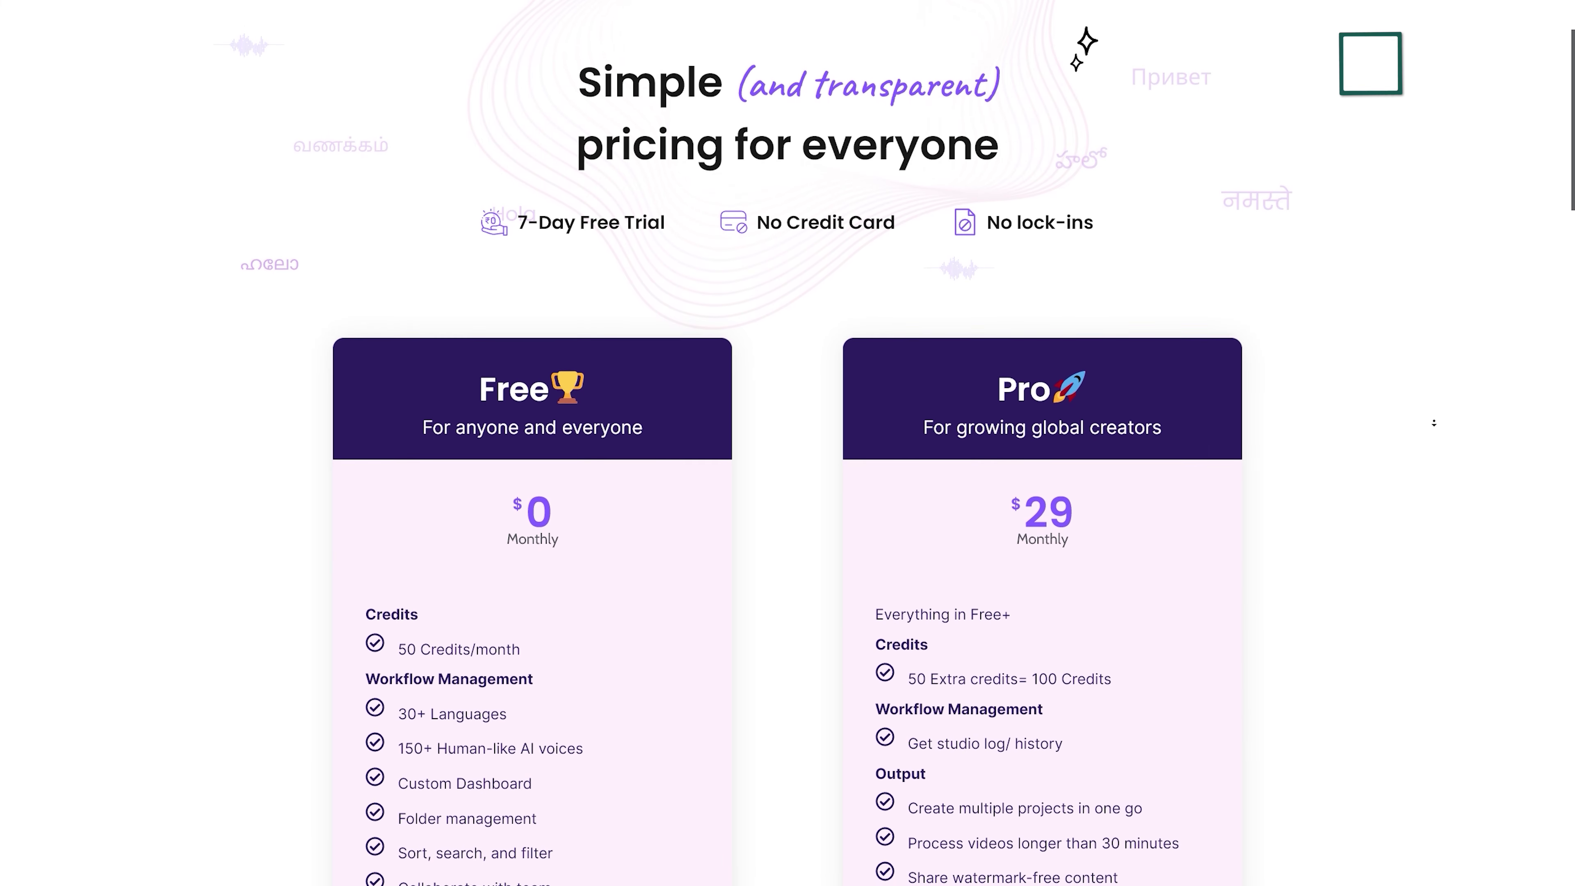
pyautogui.scroll(-2, 1434, 424)
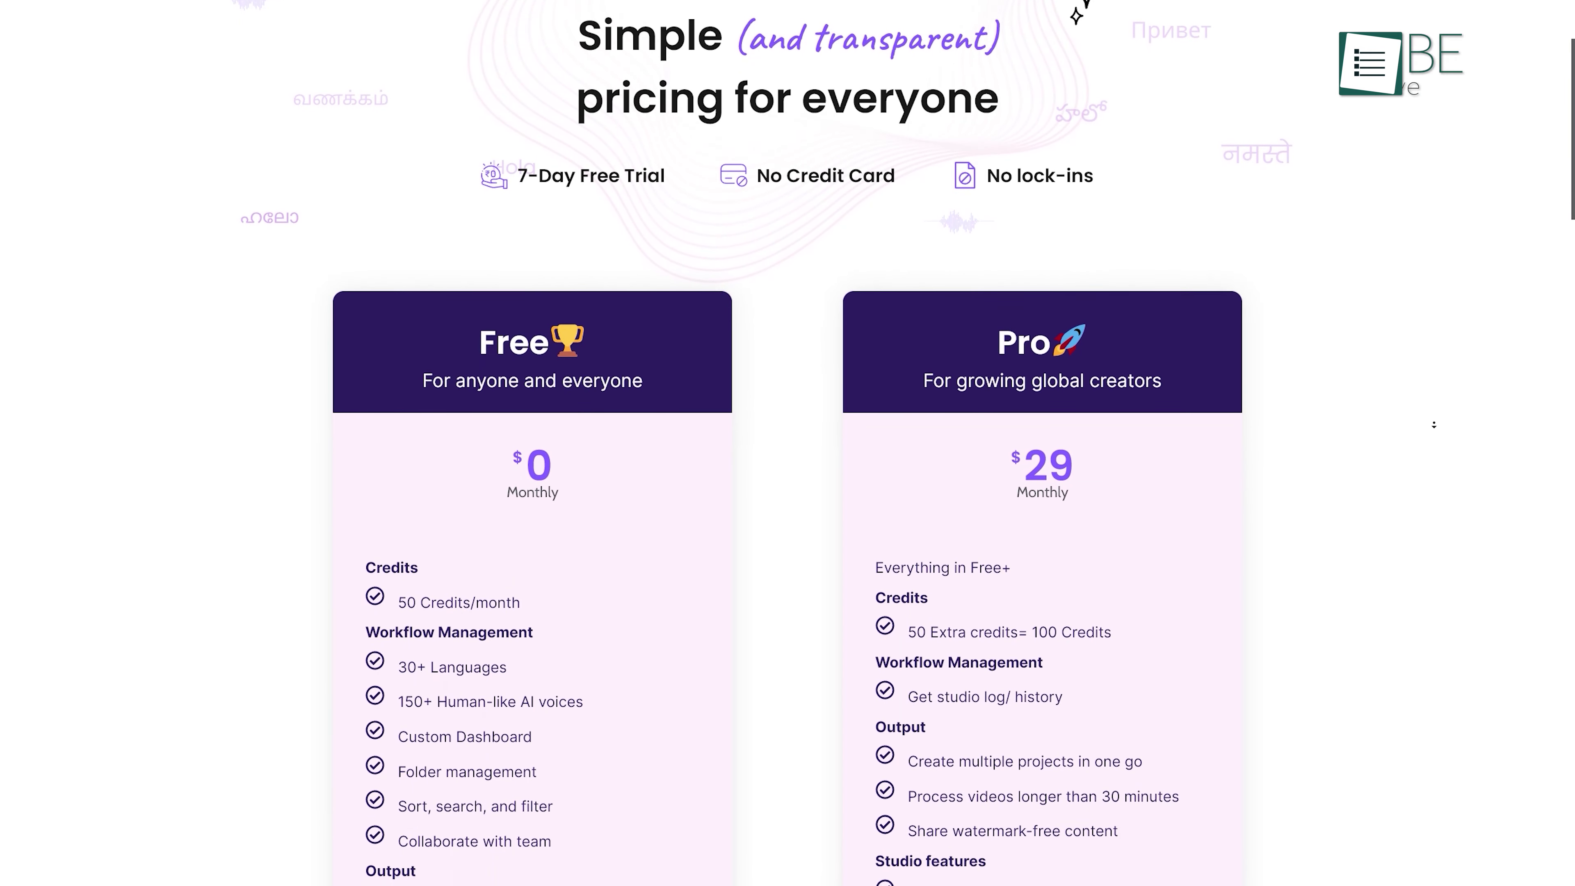
pyautogui.scroll(-2, 1434, 425)
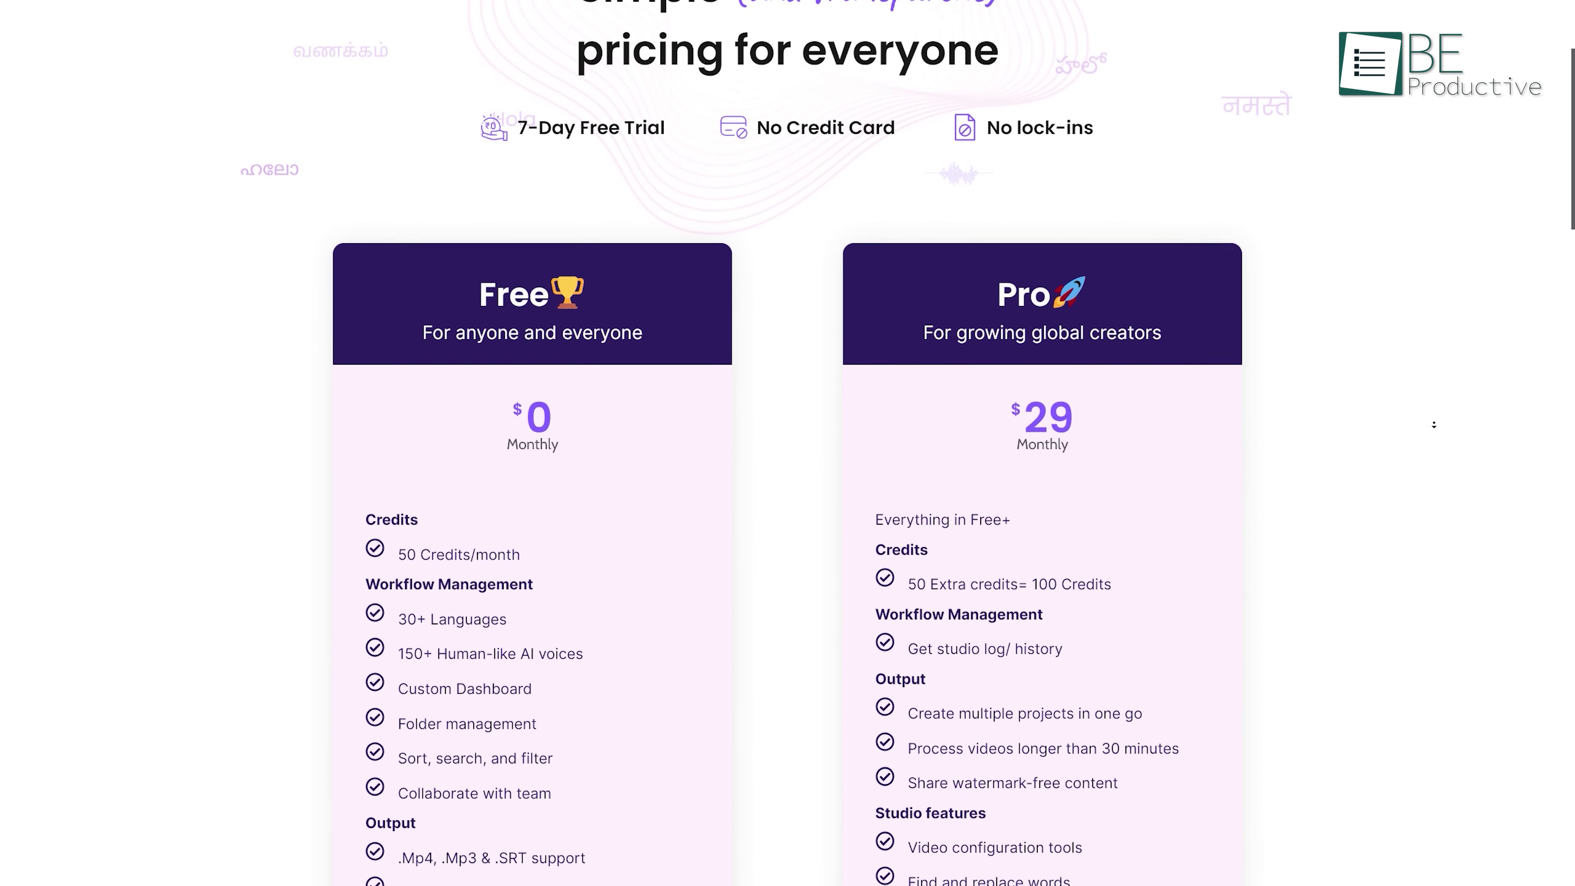
pyautogui.scroll(-2, 1434, 424)
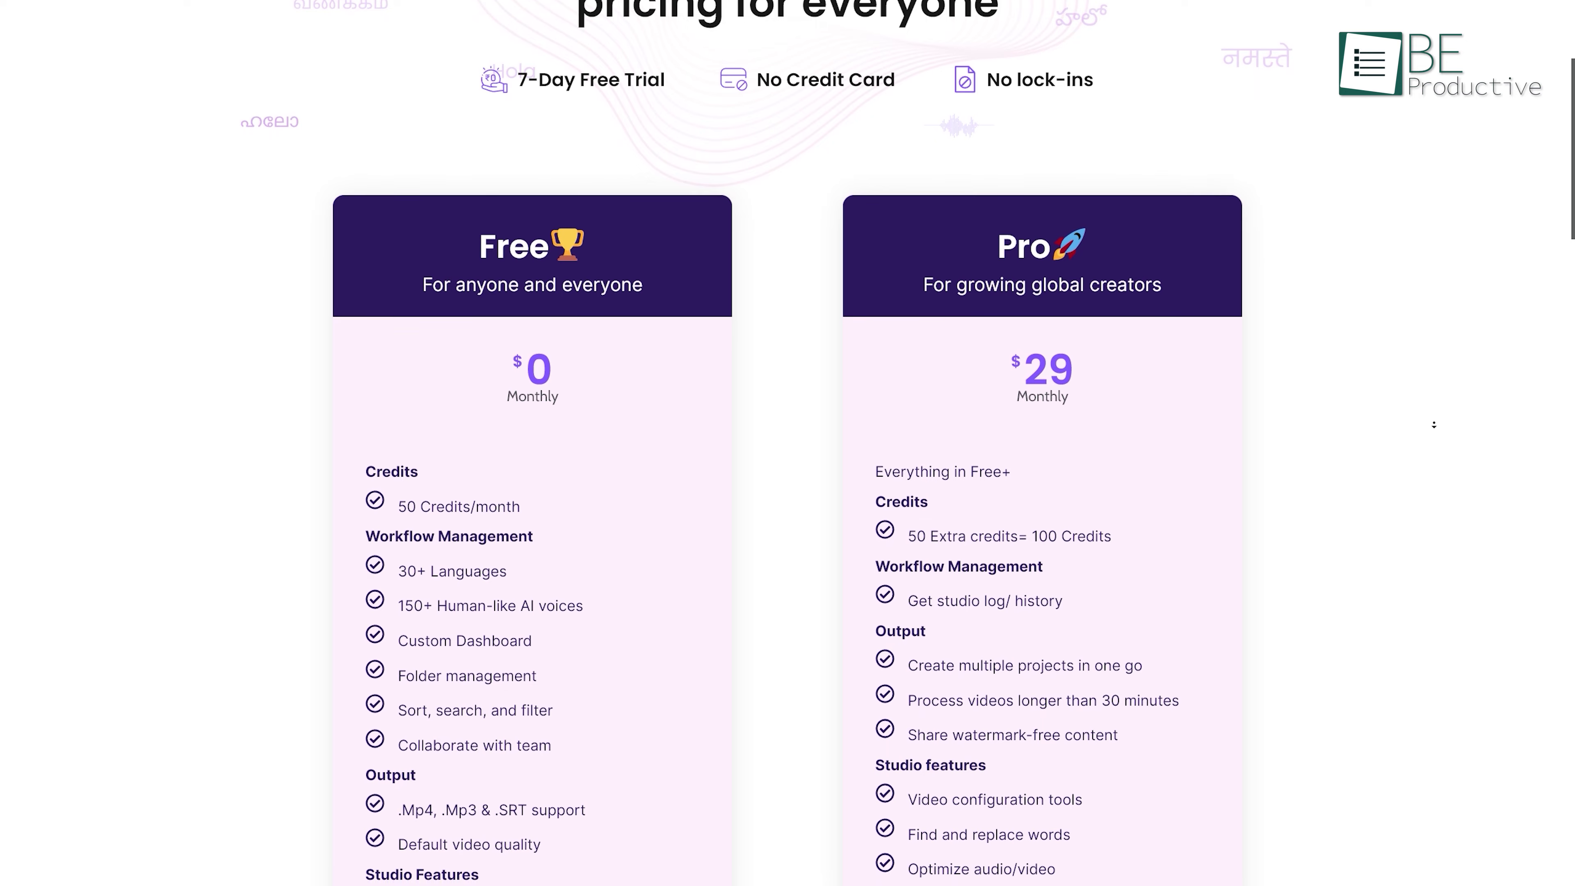
pyautogui.scroll(-2, 1433, 425)
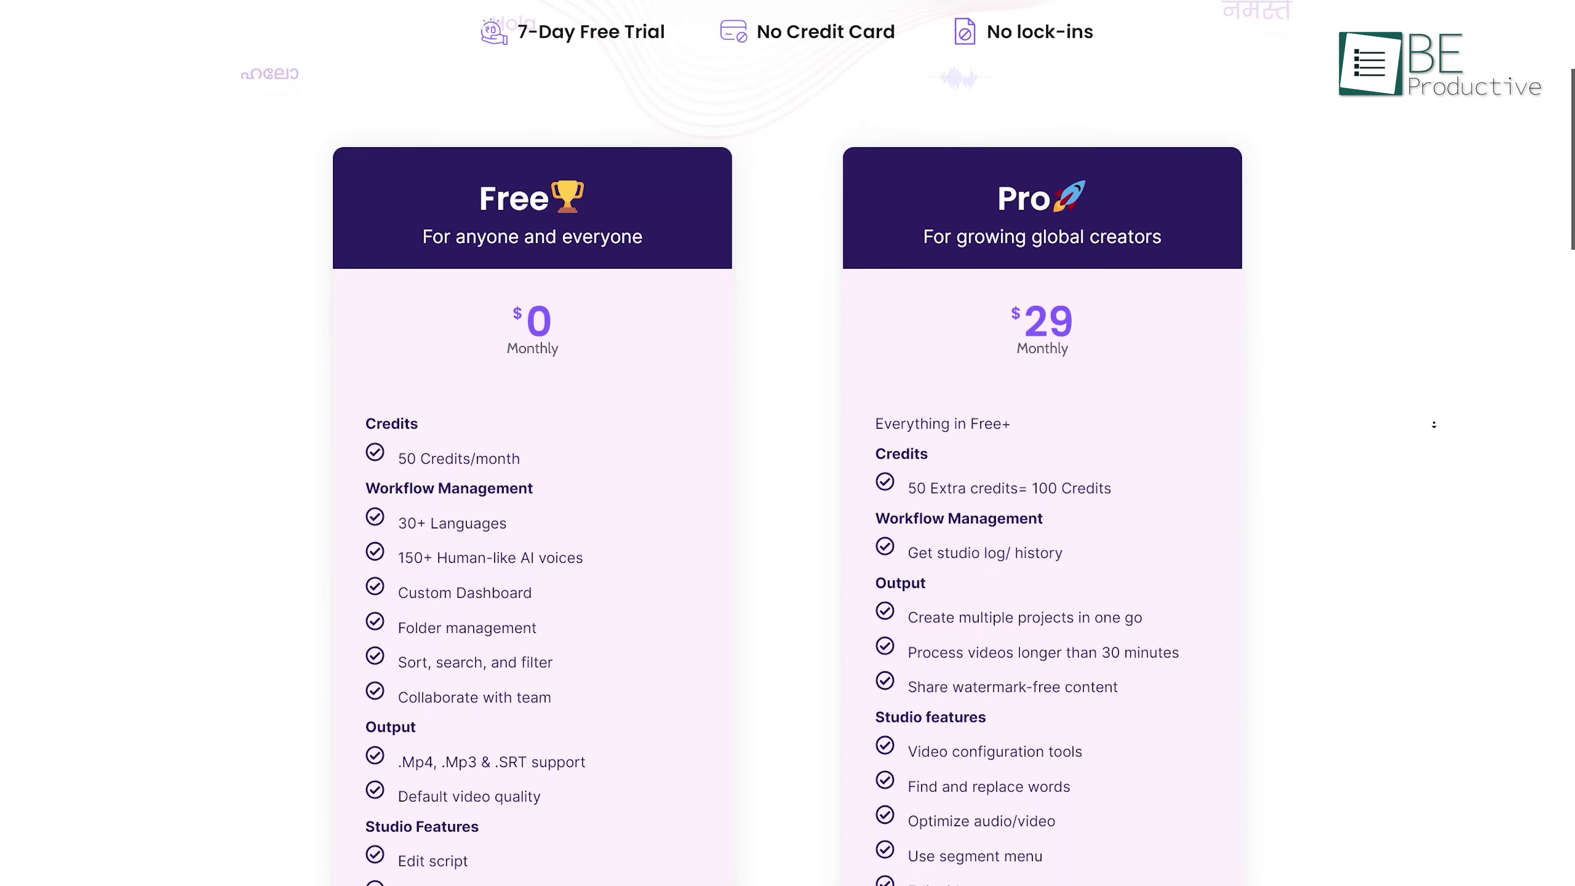
pyautogui.scroll(-2, 1434, 425)
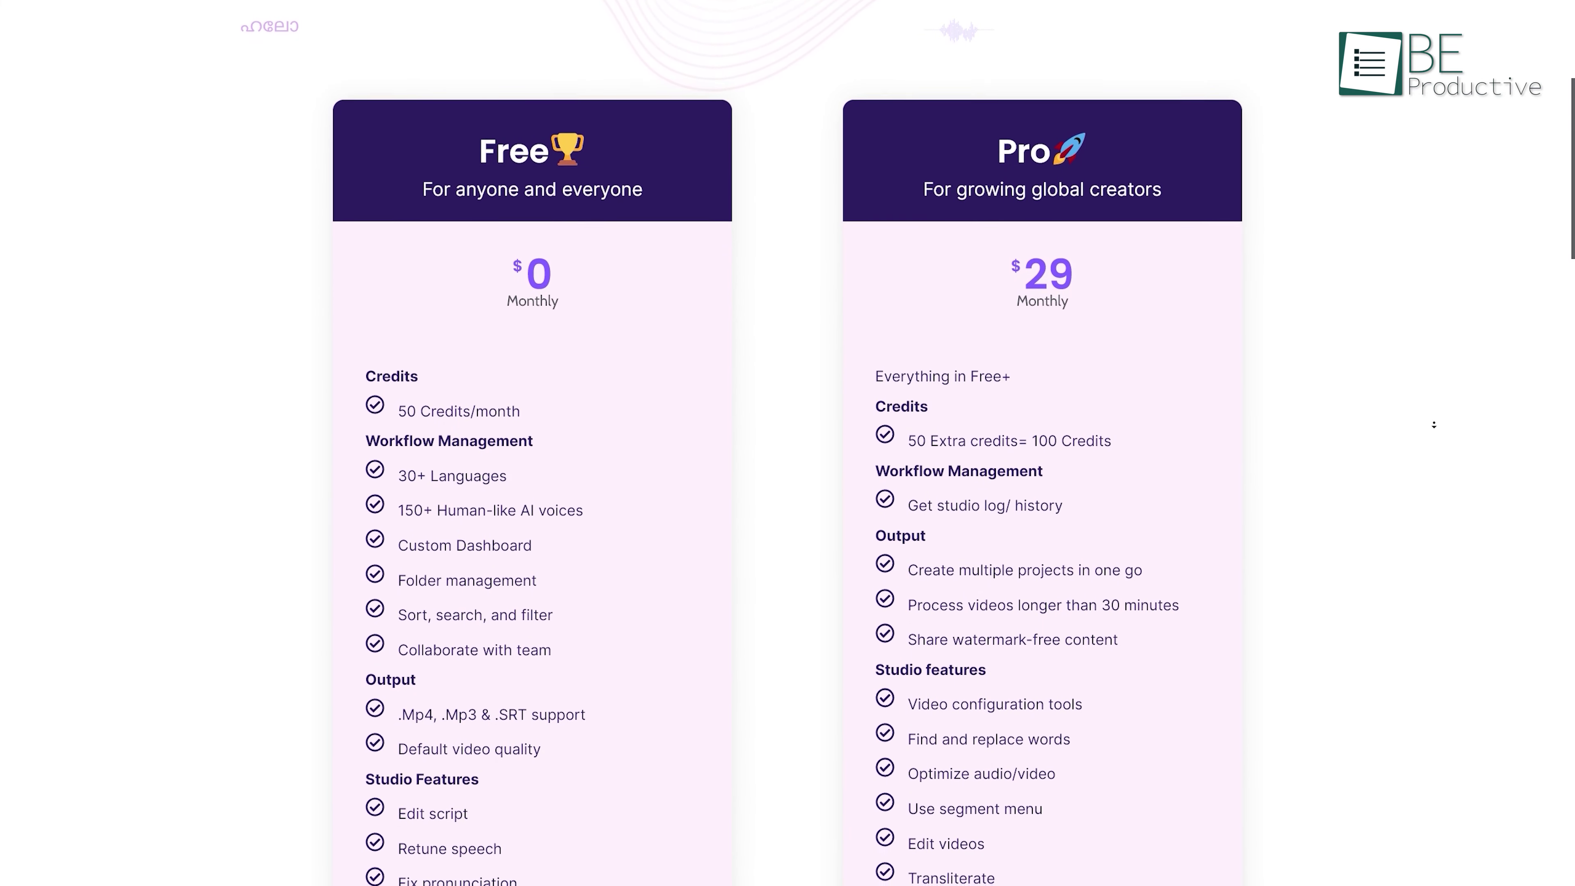
pyautogui.scroll(-2, 1433, 425)
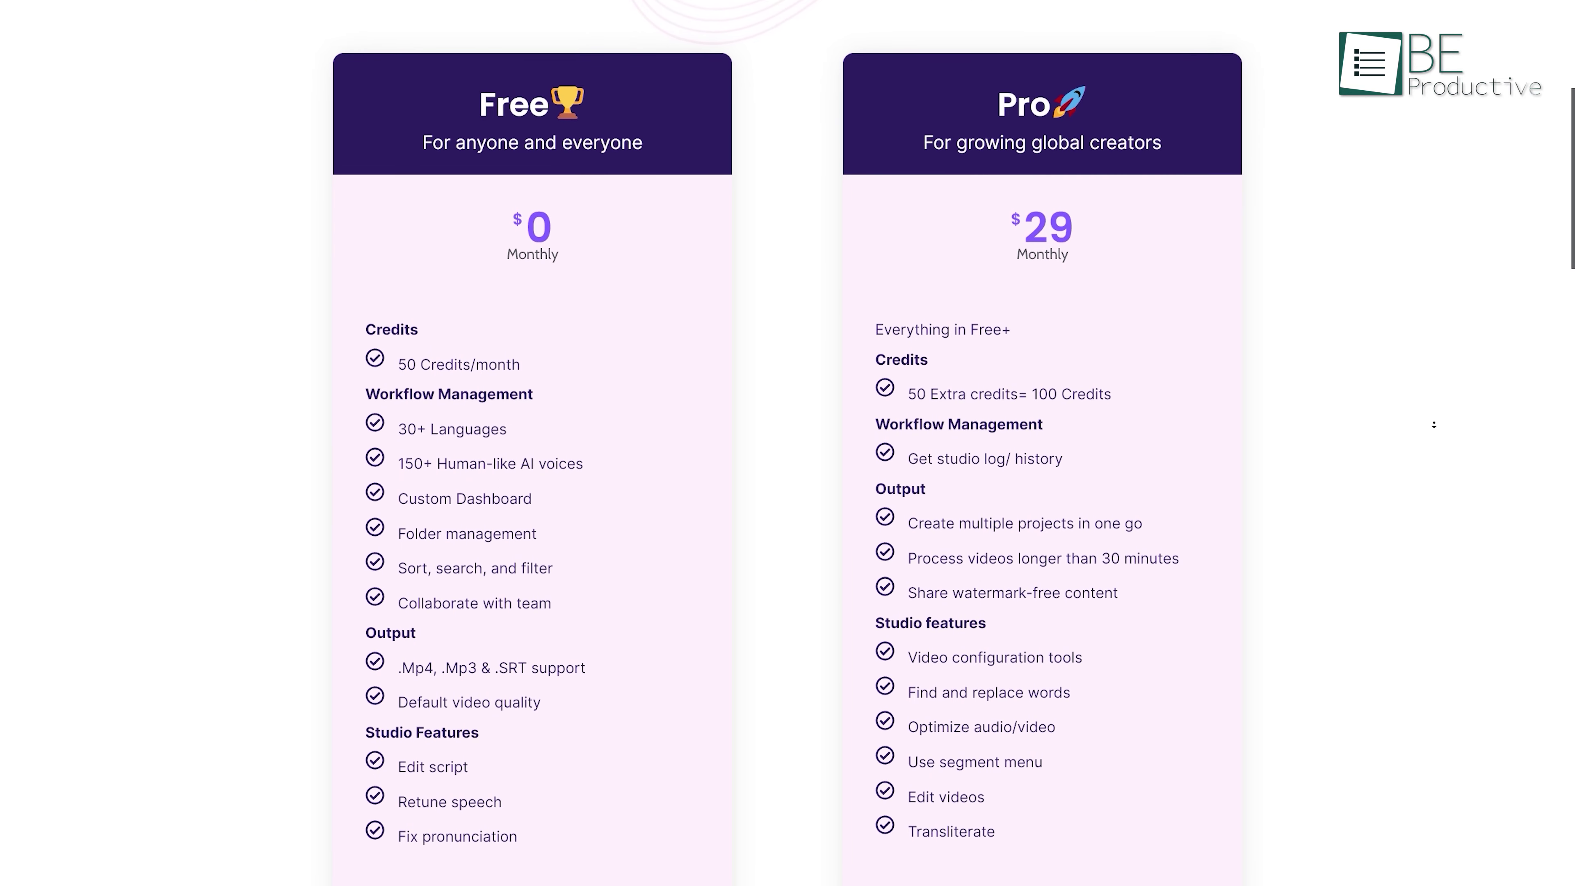
pyautogui.scroll(-2, 1434, 424)
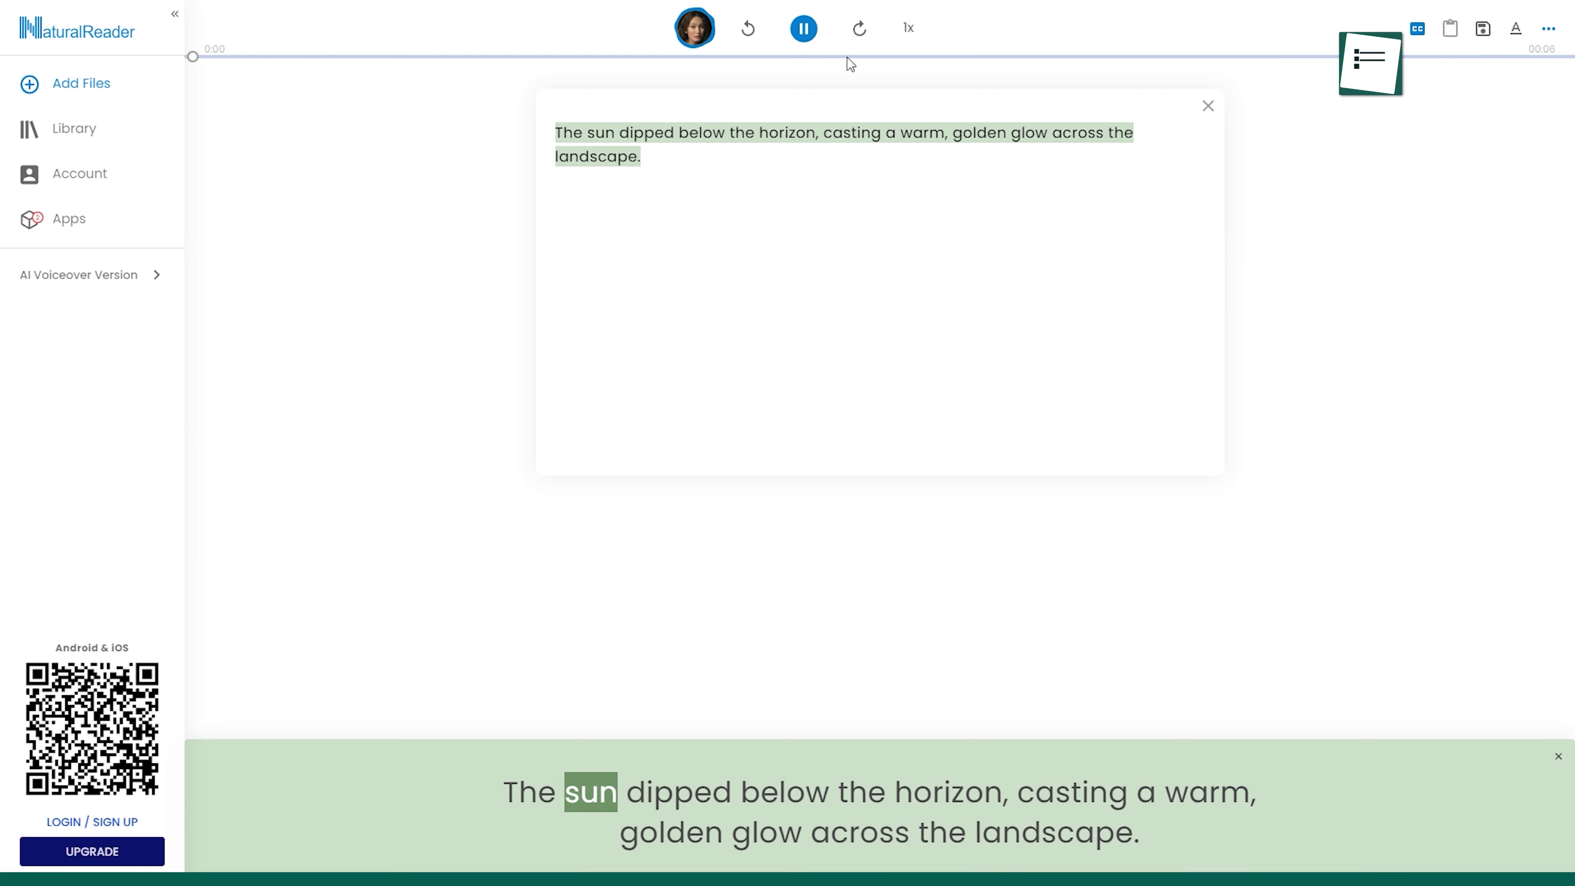